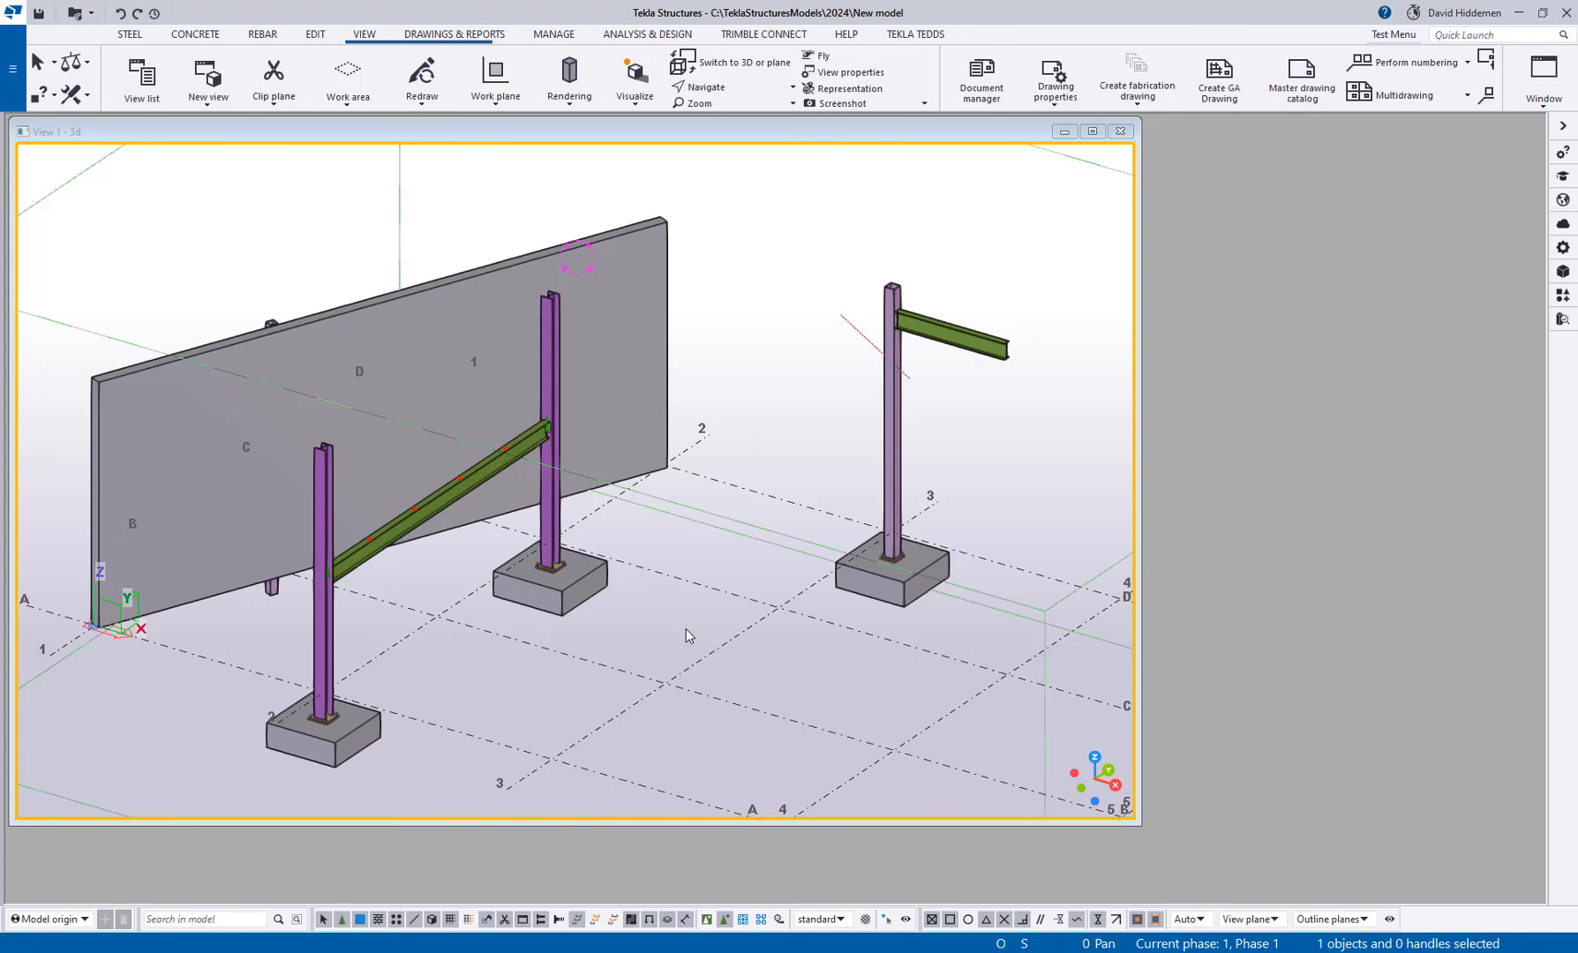
# Step: Create a skewed steel beam from grid line A to grid line B, between grid lines 3 and 4
pyautogui.moveTo(836, 663); pyautogui.dragTo(829, 591, button='middle')
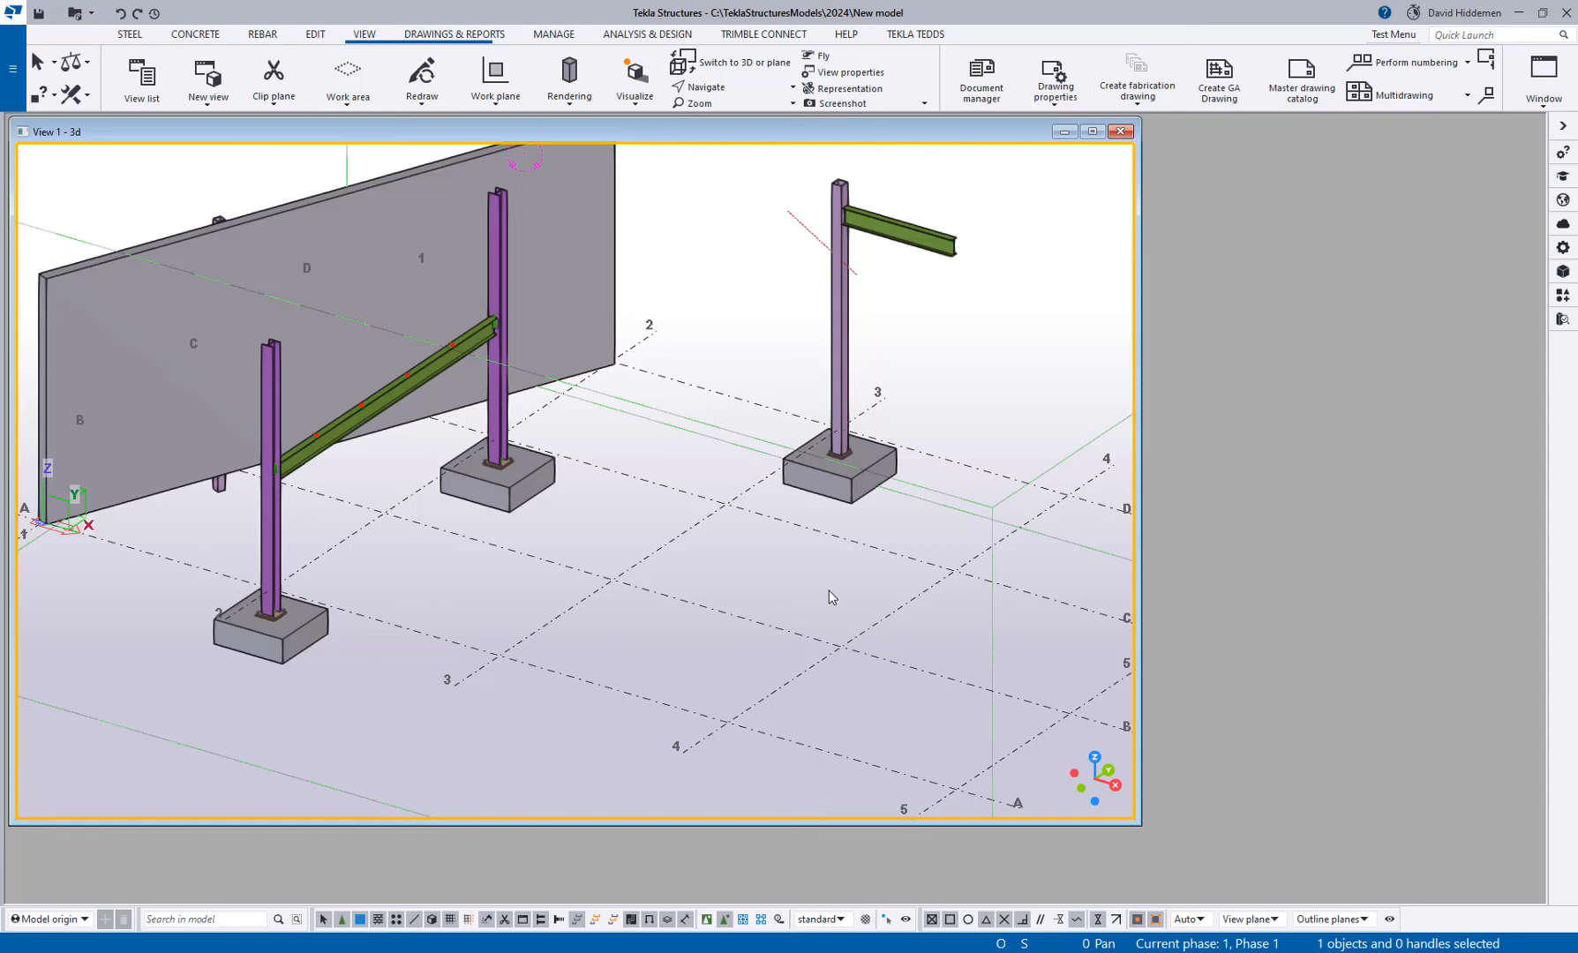
pyautogui.click(129, 36)
pyautogui.click(185, 78)
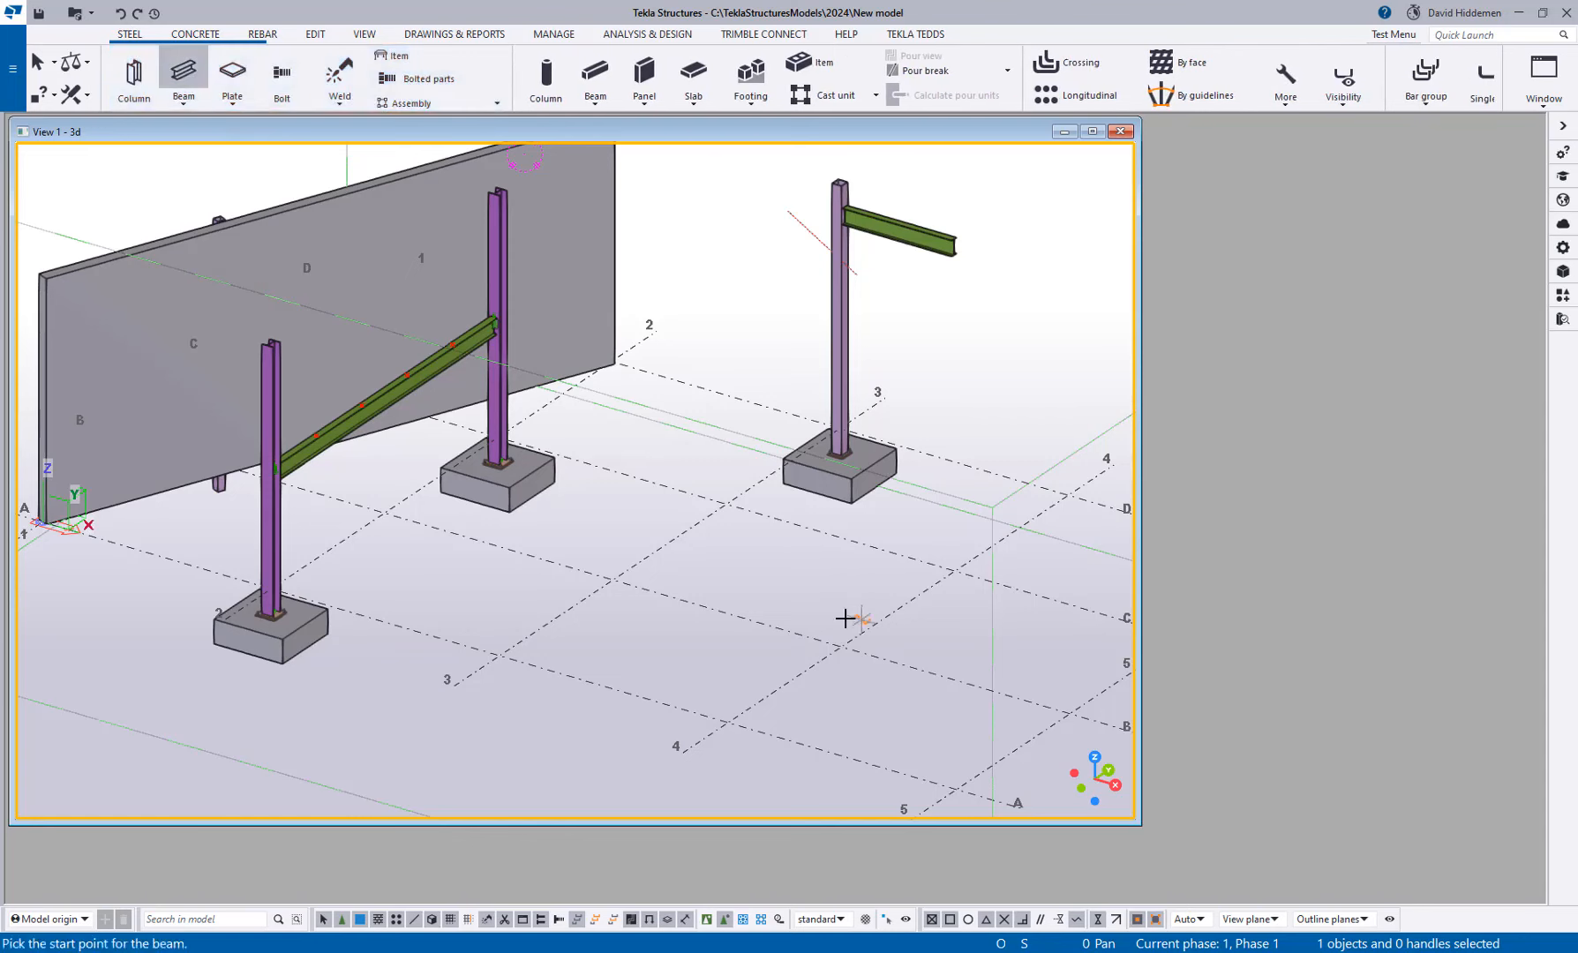
pyautogui.moveTo(926, 738); pyautogui.dragTo(904, 693, button='middle')
pyautogui.click(590, 637)
pyautogui.scroll(2, 737, 590)
pyautogui.click(777, 585)
pyautogui.scroll(3, 715, 600)
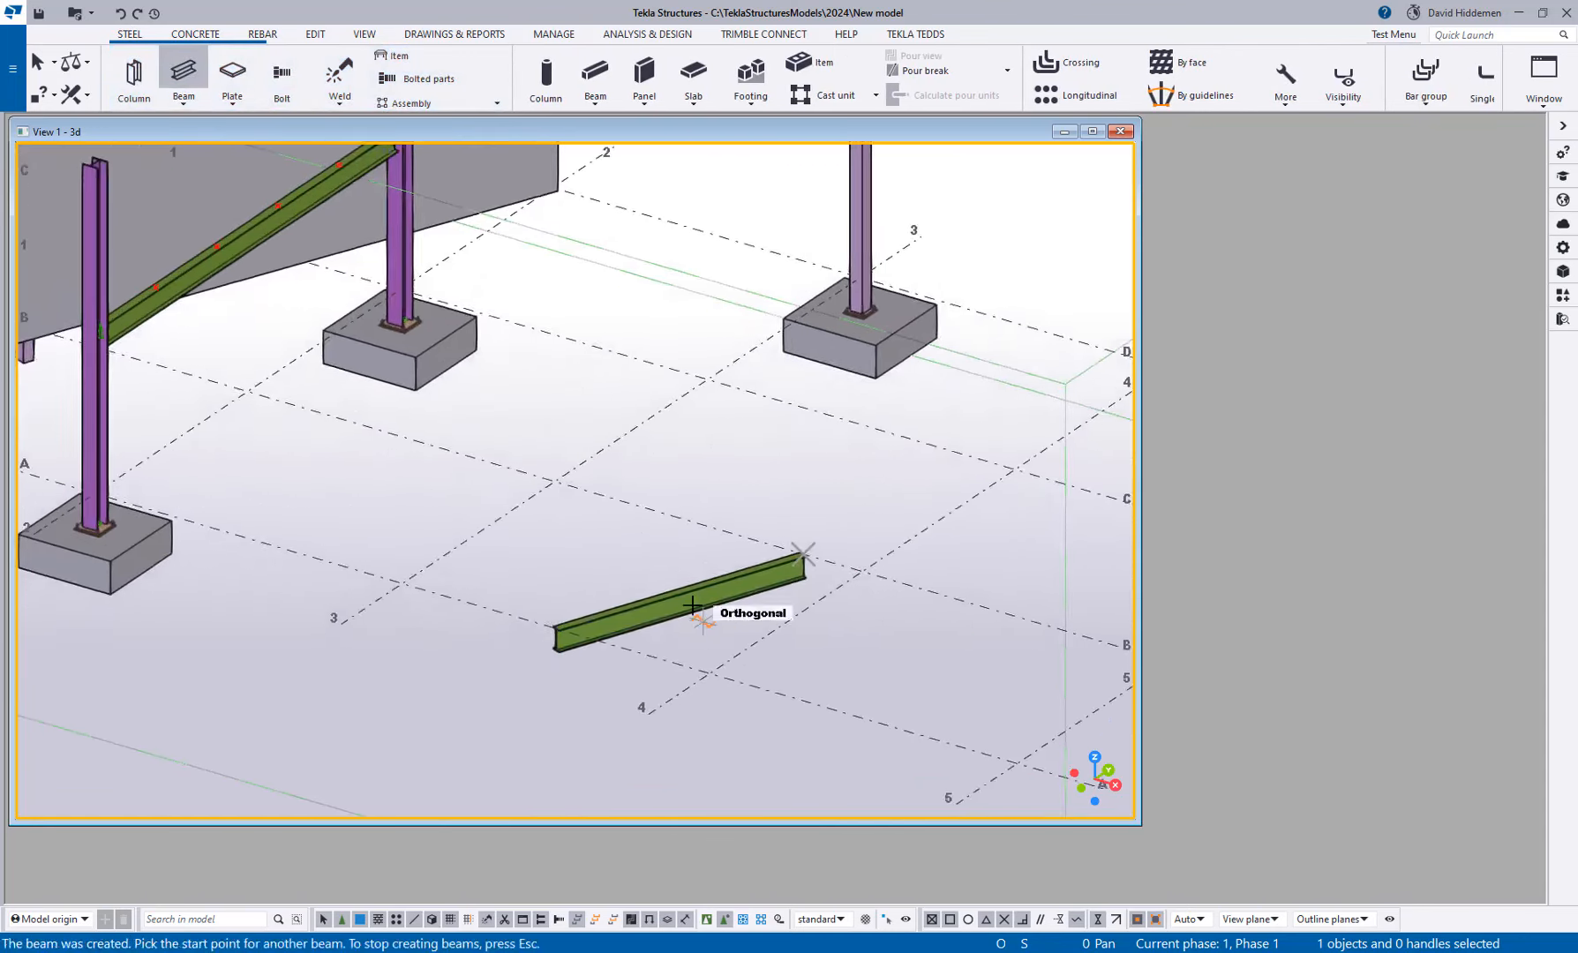
pyautogui.moveTo(662, 562); pyautogui.dragTo(650, 512, button='middle')
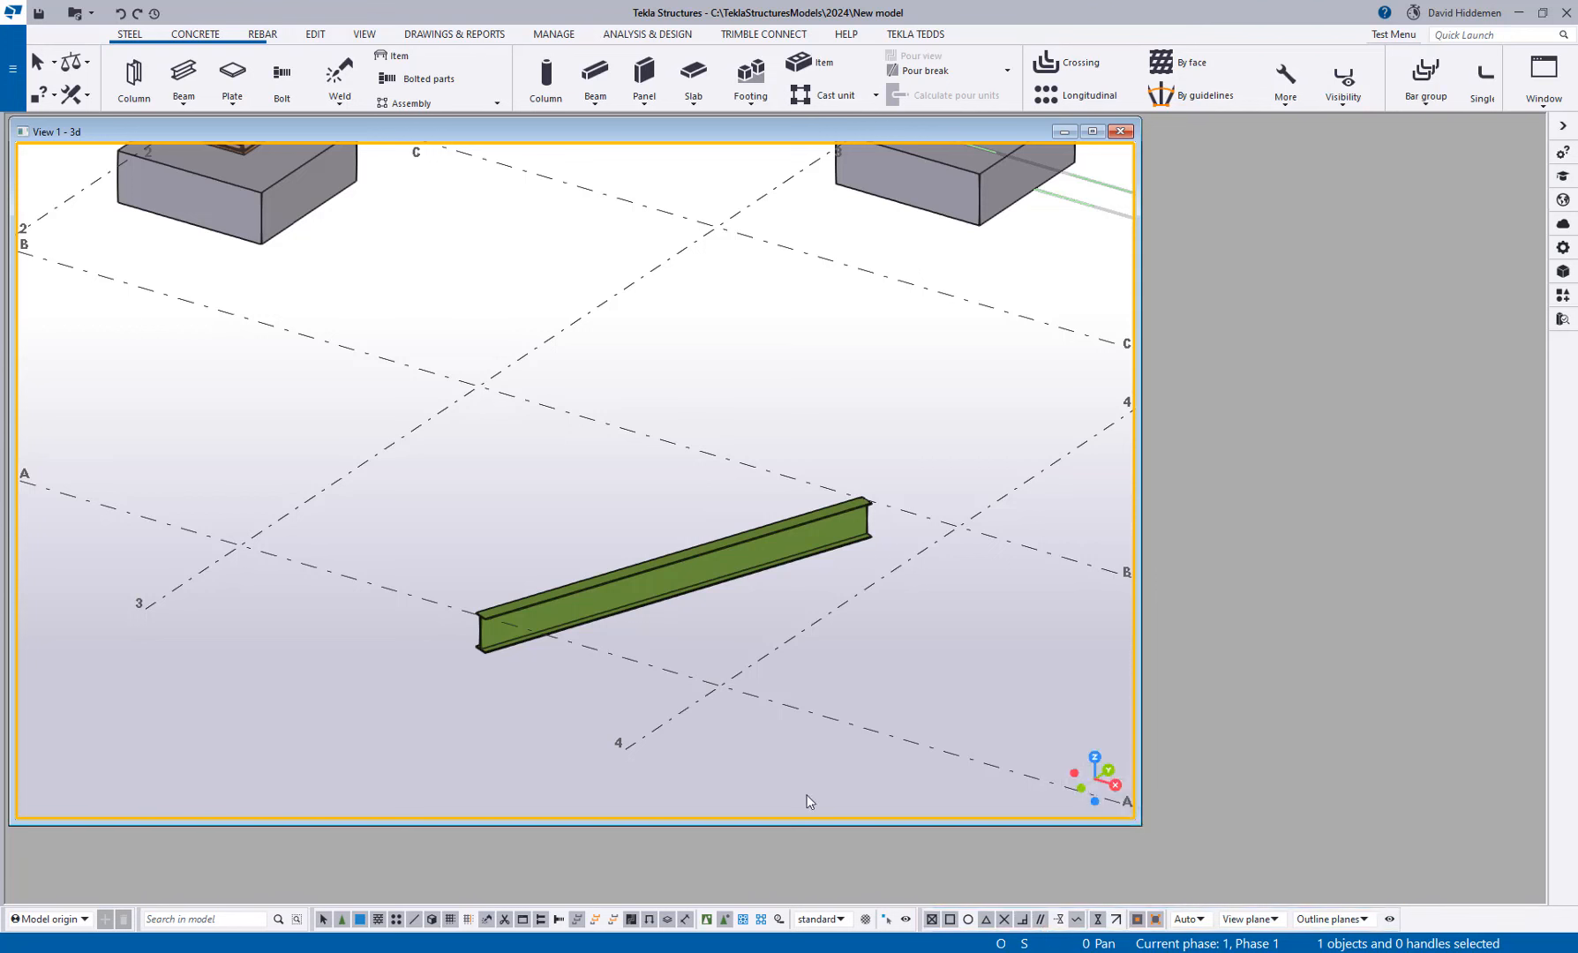
# Step: Create a second steel beam starting on grid line A in the 3D view, snapping its end point parallel to the skewed beam
pyautogui.click(184, 75)
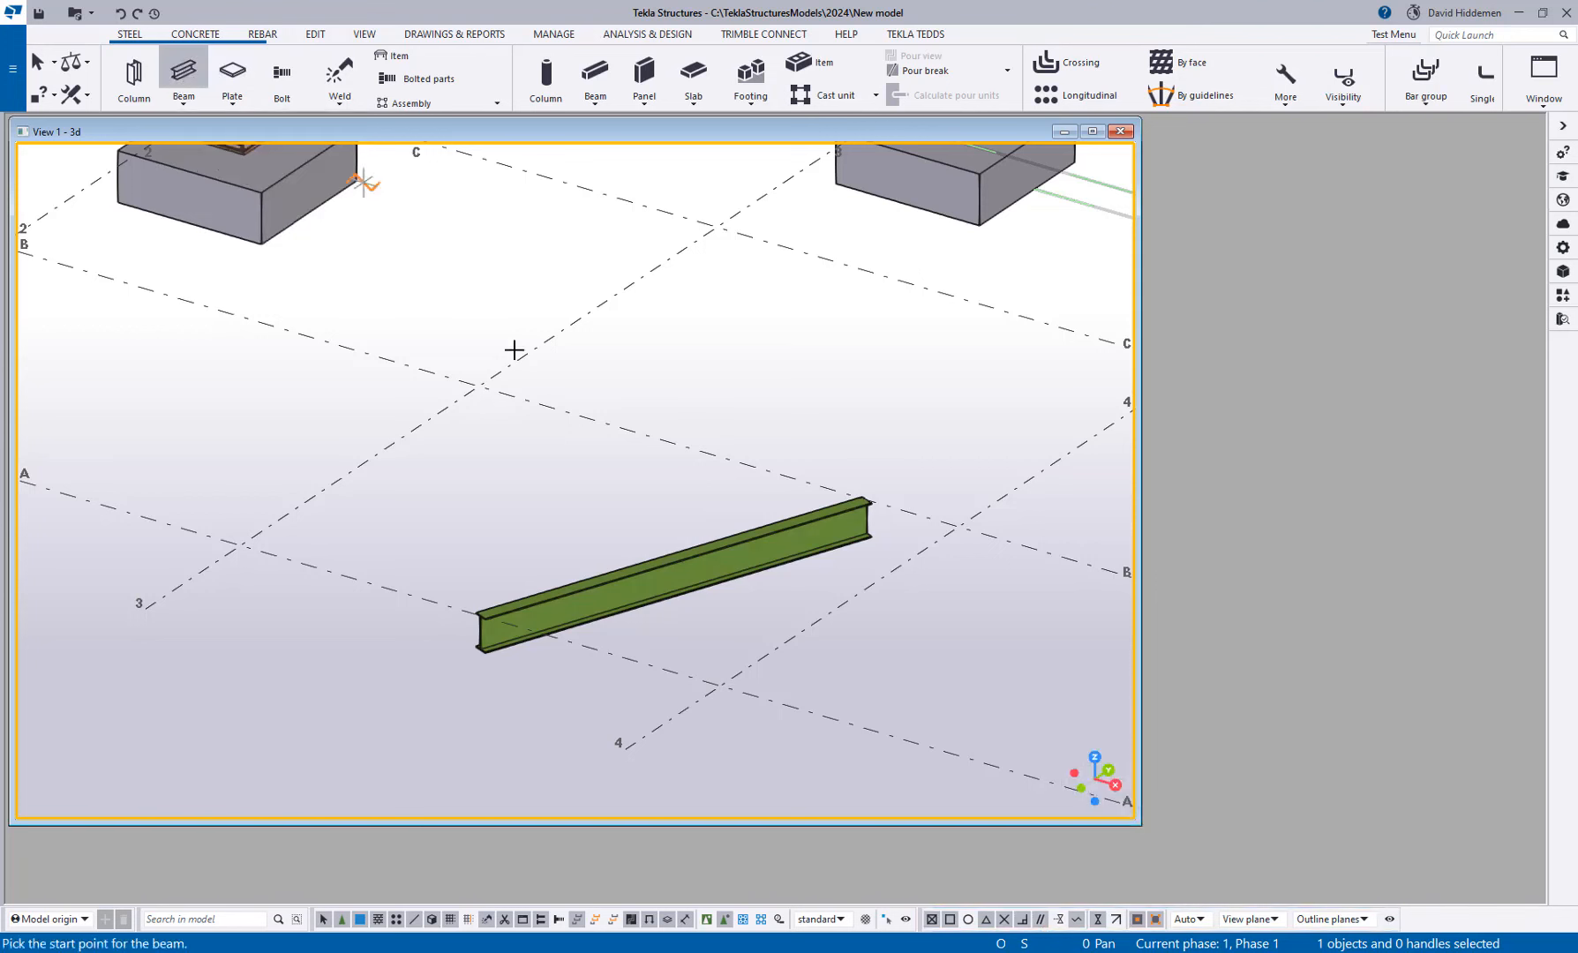
pyautogui.click(419, 590)
pyautogui.scroll(3, 529, 552)
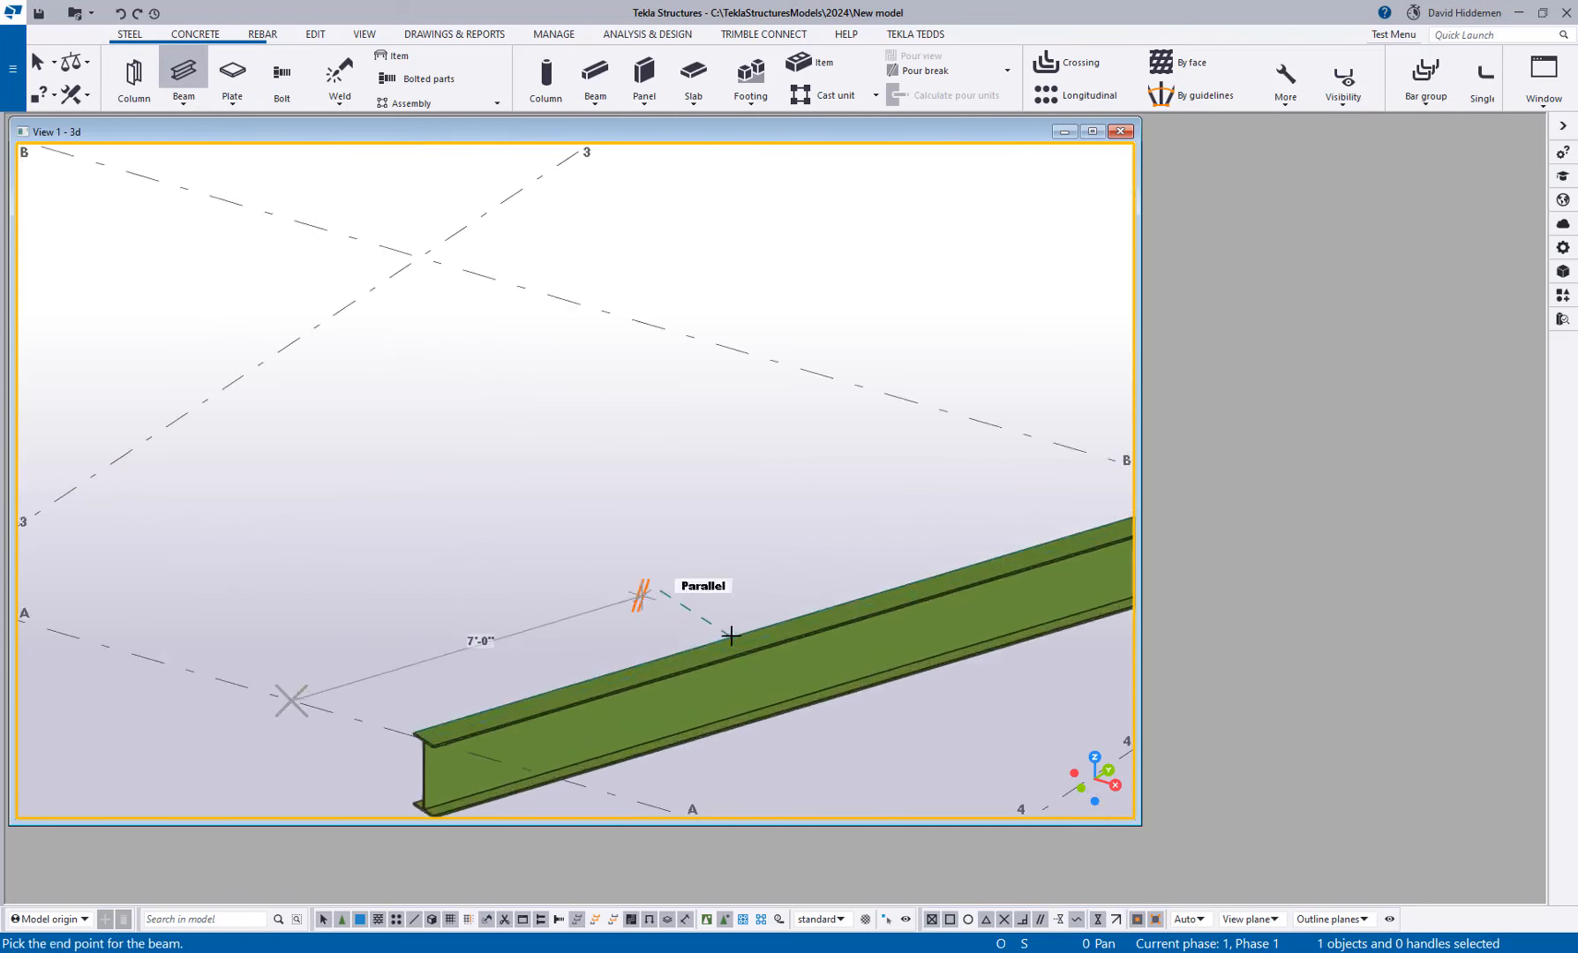
pyautogui.moveTo(730, 635); pyautogui.dragTo(605, 573, button='middle')
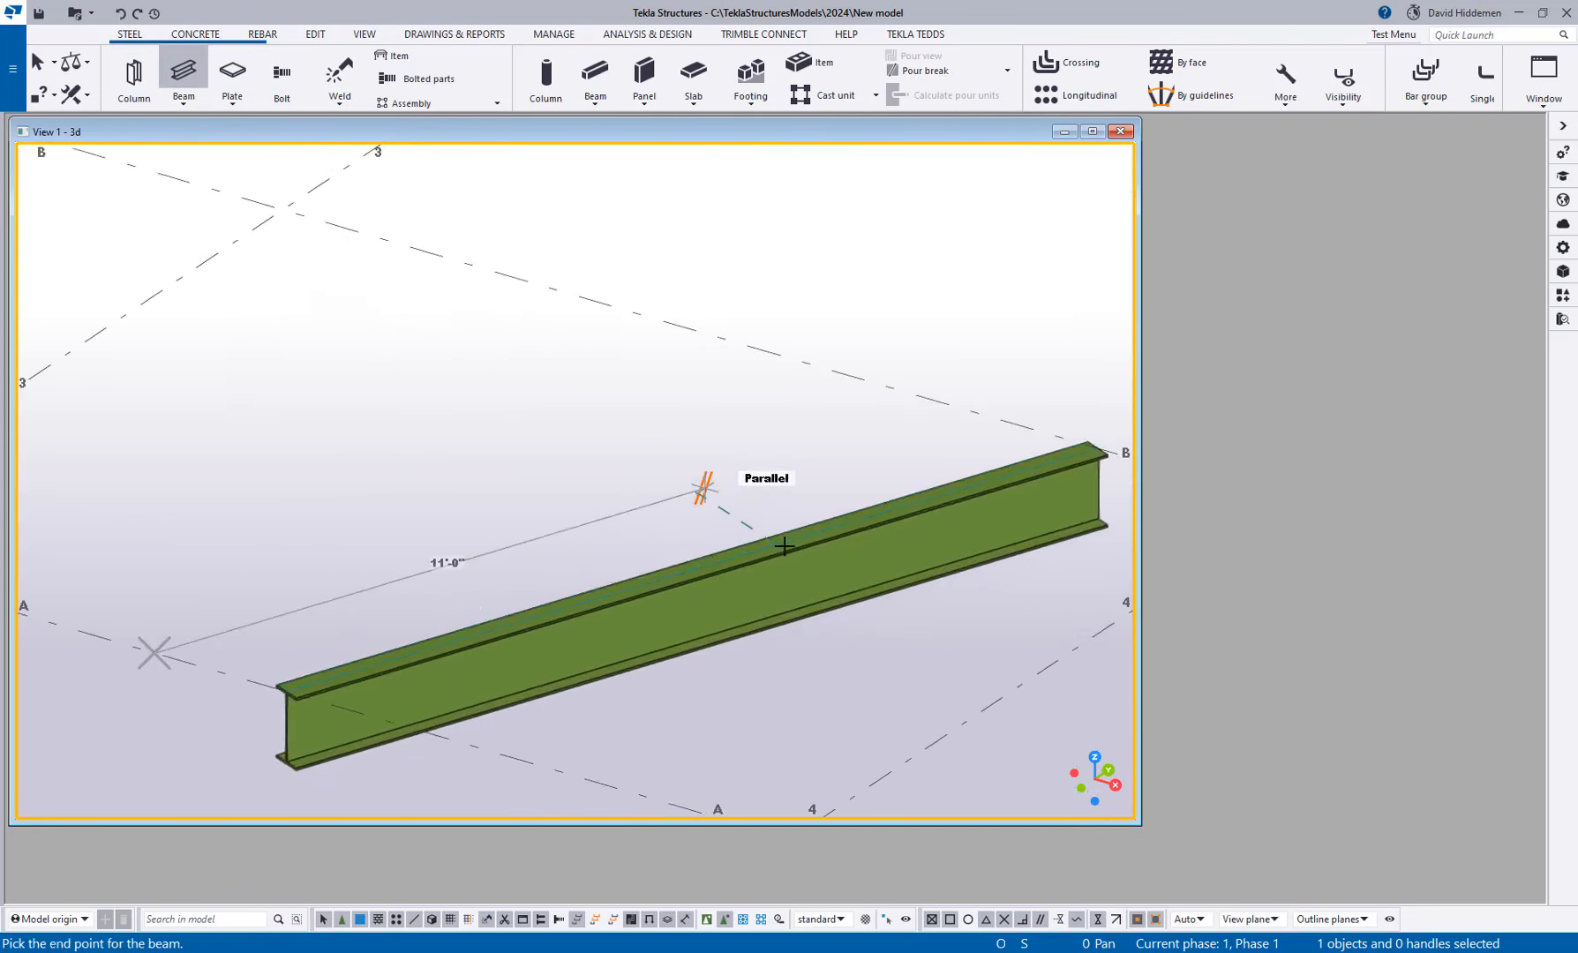
pyautogui.click(996, 496)
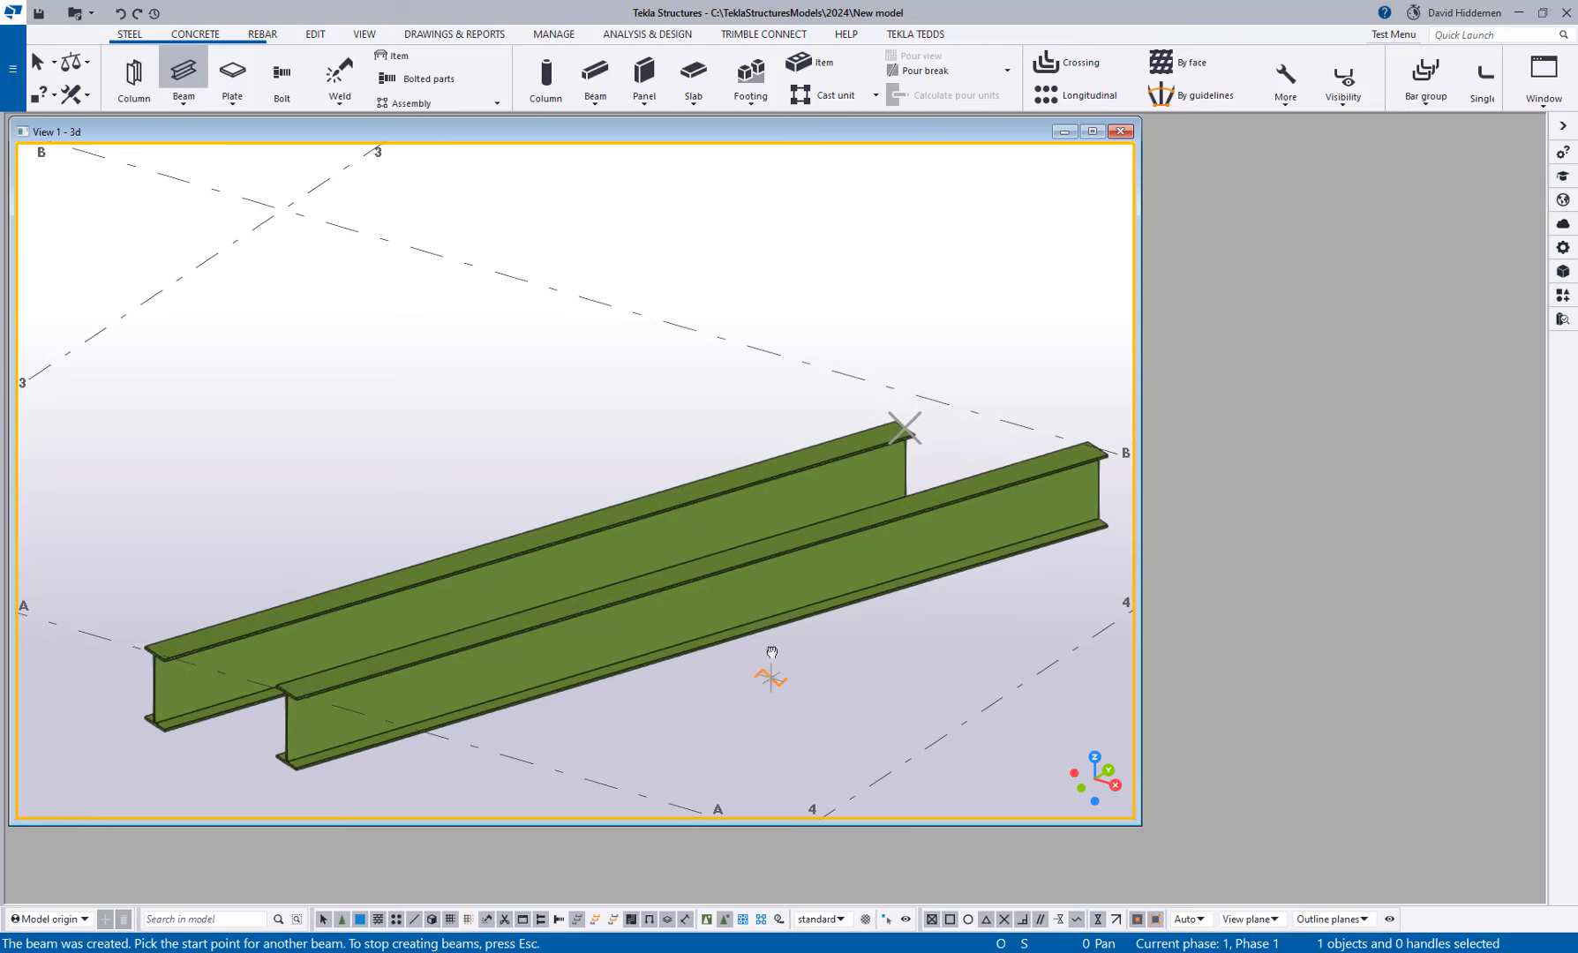
# Step: Switch the 3D view to plan orientation and delete the second parallel beam
pyautogui.hotkey('ctrl', 'p')
pyautogui.scroll(3, 736, 561)
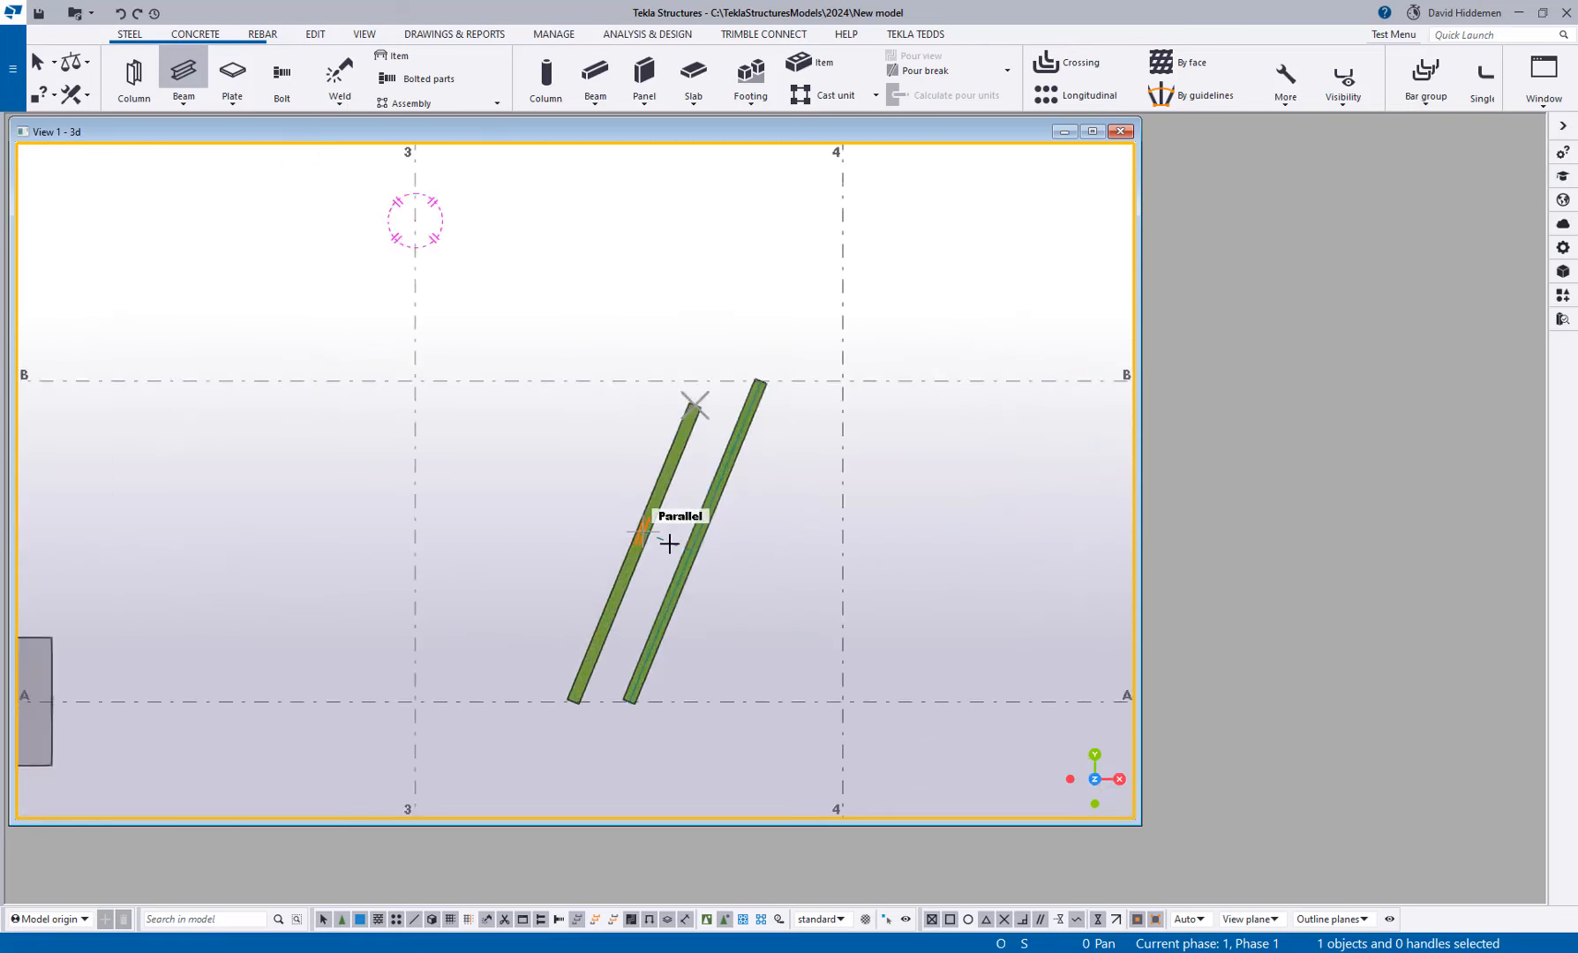
pyautogui.scroll(2, 661, 578)
pyautogui.press('Delete')
pyautogui.moveTo(782, 642); pyautogui.dragTo(752, 515, button='middle')
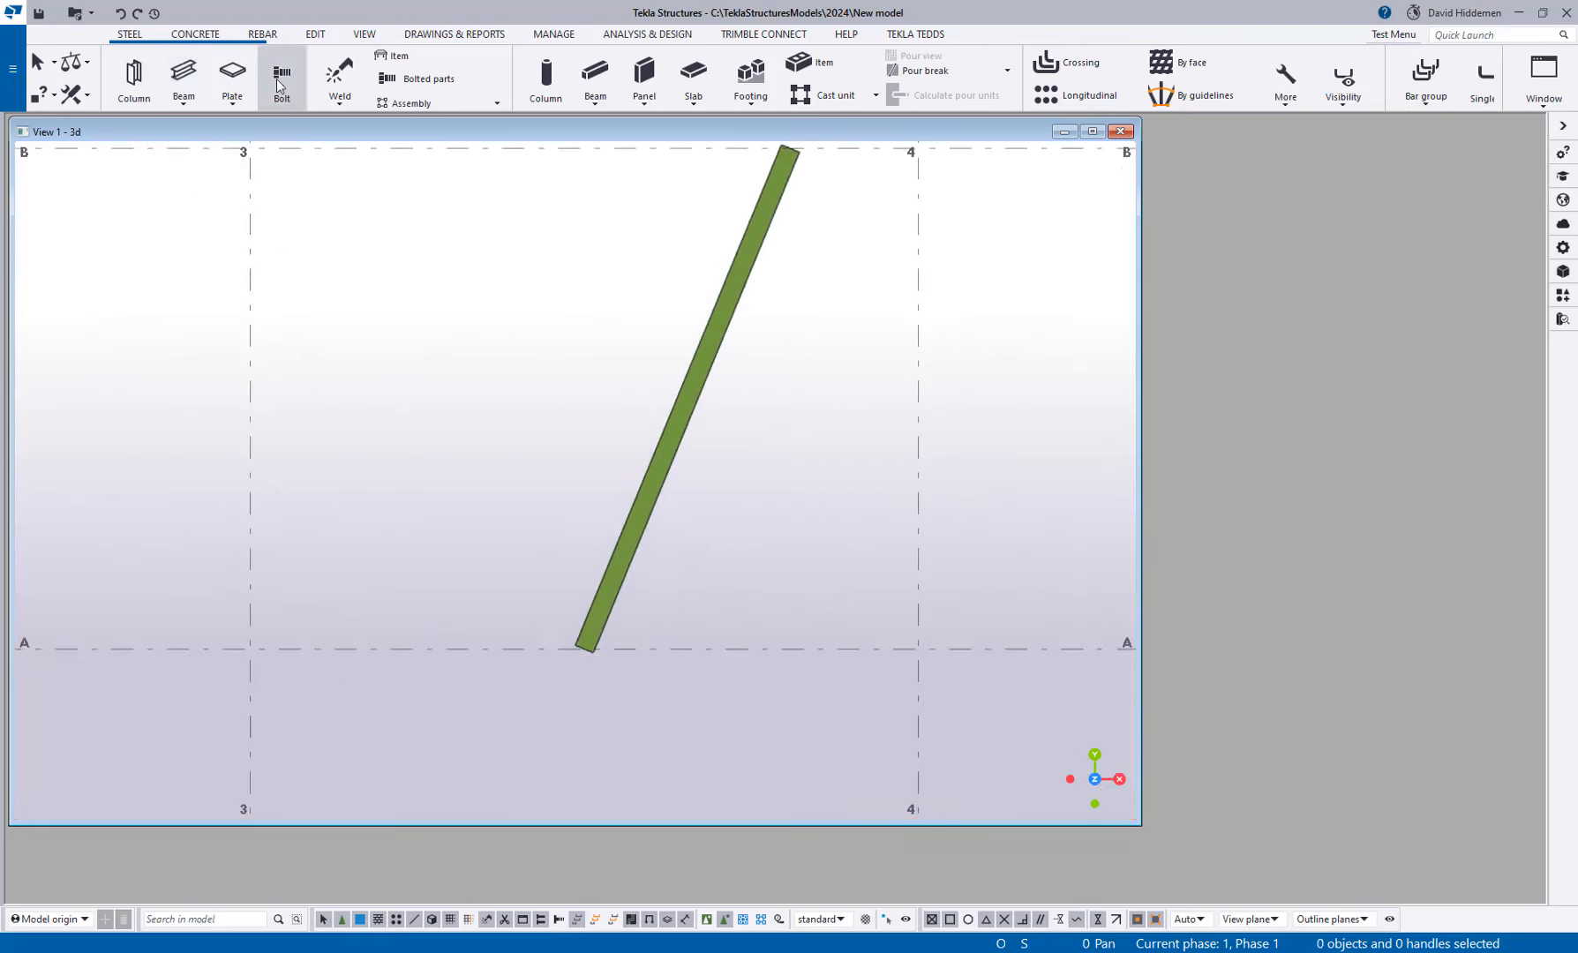
# Step: Create a steel beam from grid line A between grids 3 and 4 to just past grid line B, parallel to the skewed beam
pyautogui.click(184, 78)
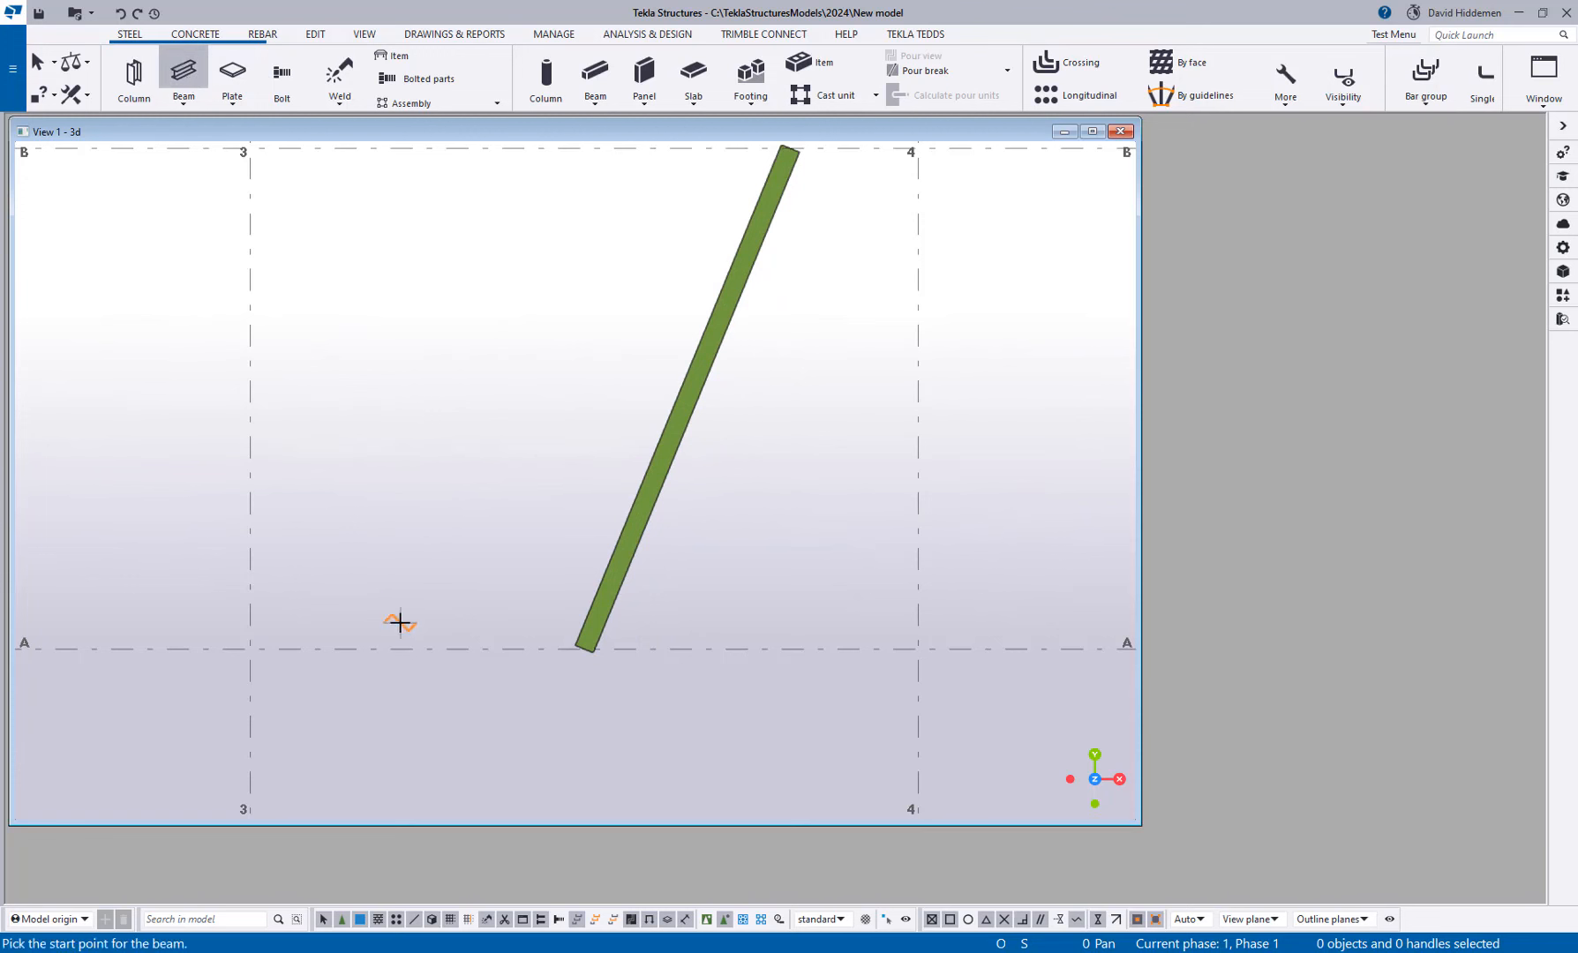
pyautogui.click(370, 649)
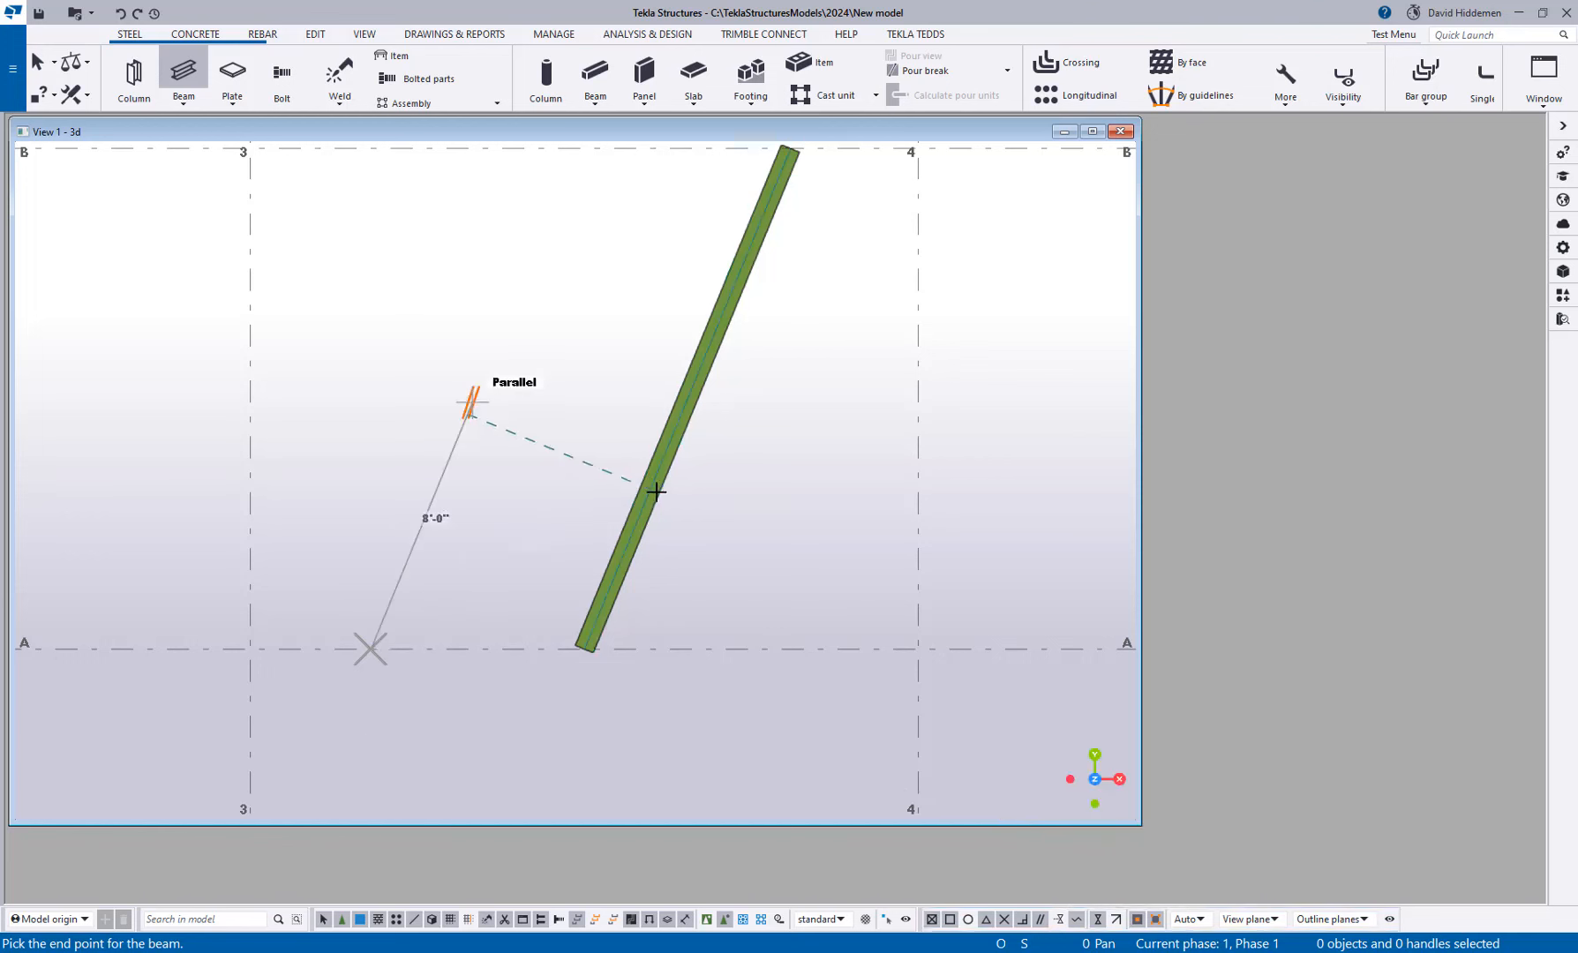
pyautogui.moveTo(779, 222); pyautogui.dragTo(771, 356, button='middle')
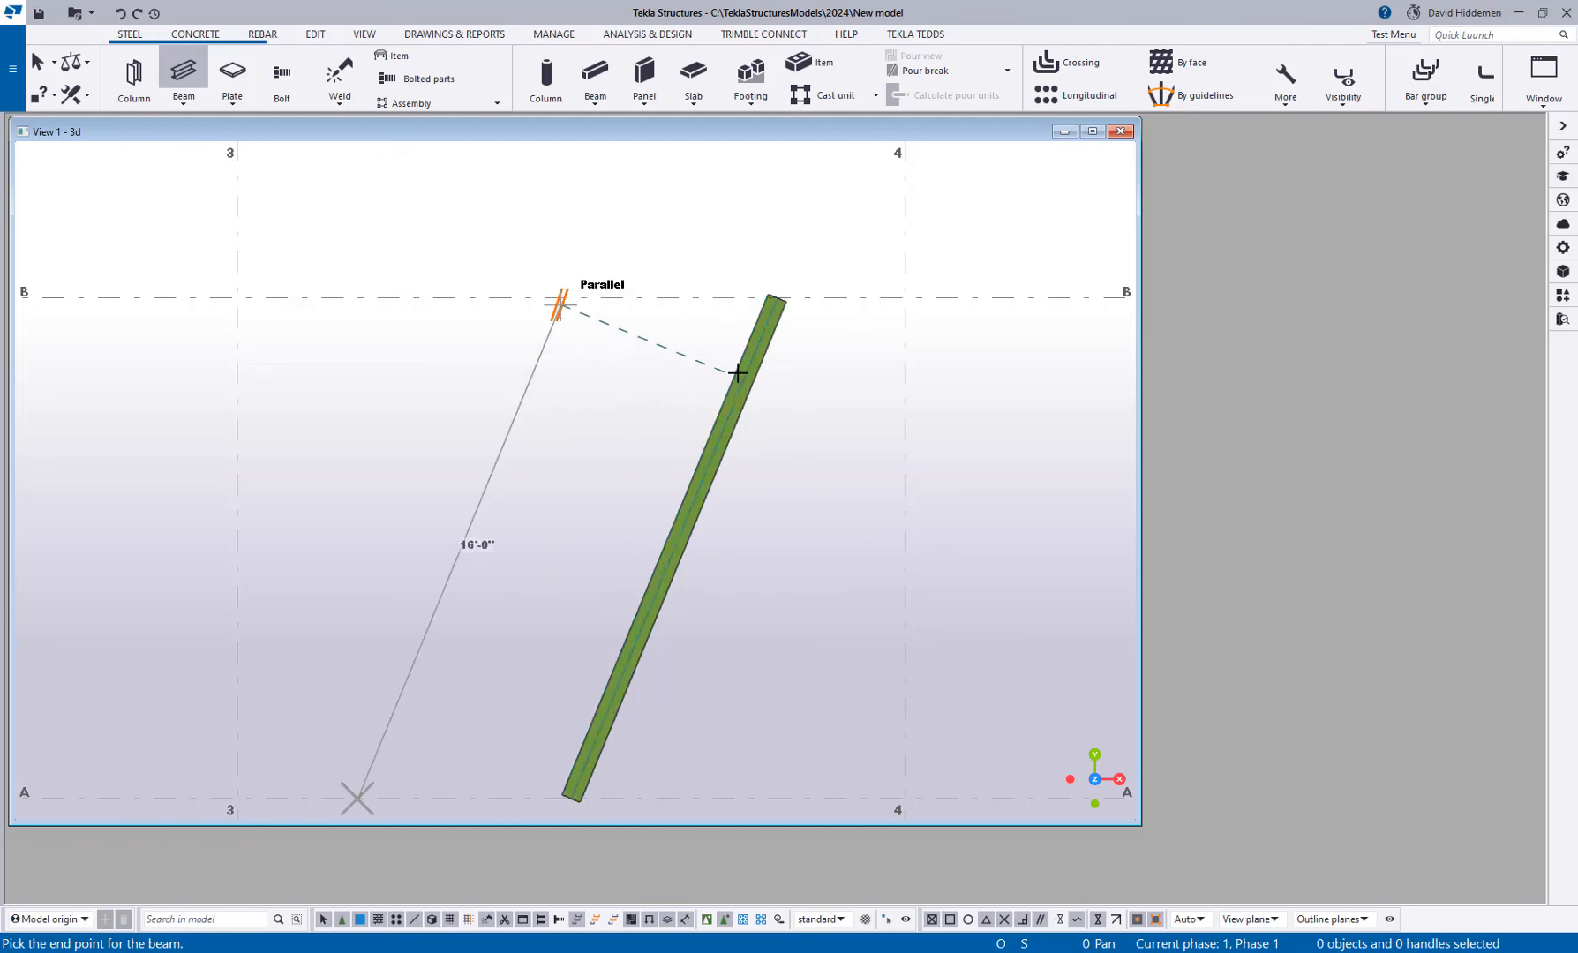
pyautogui.click(754, 346)
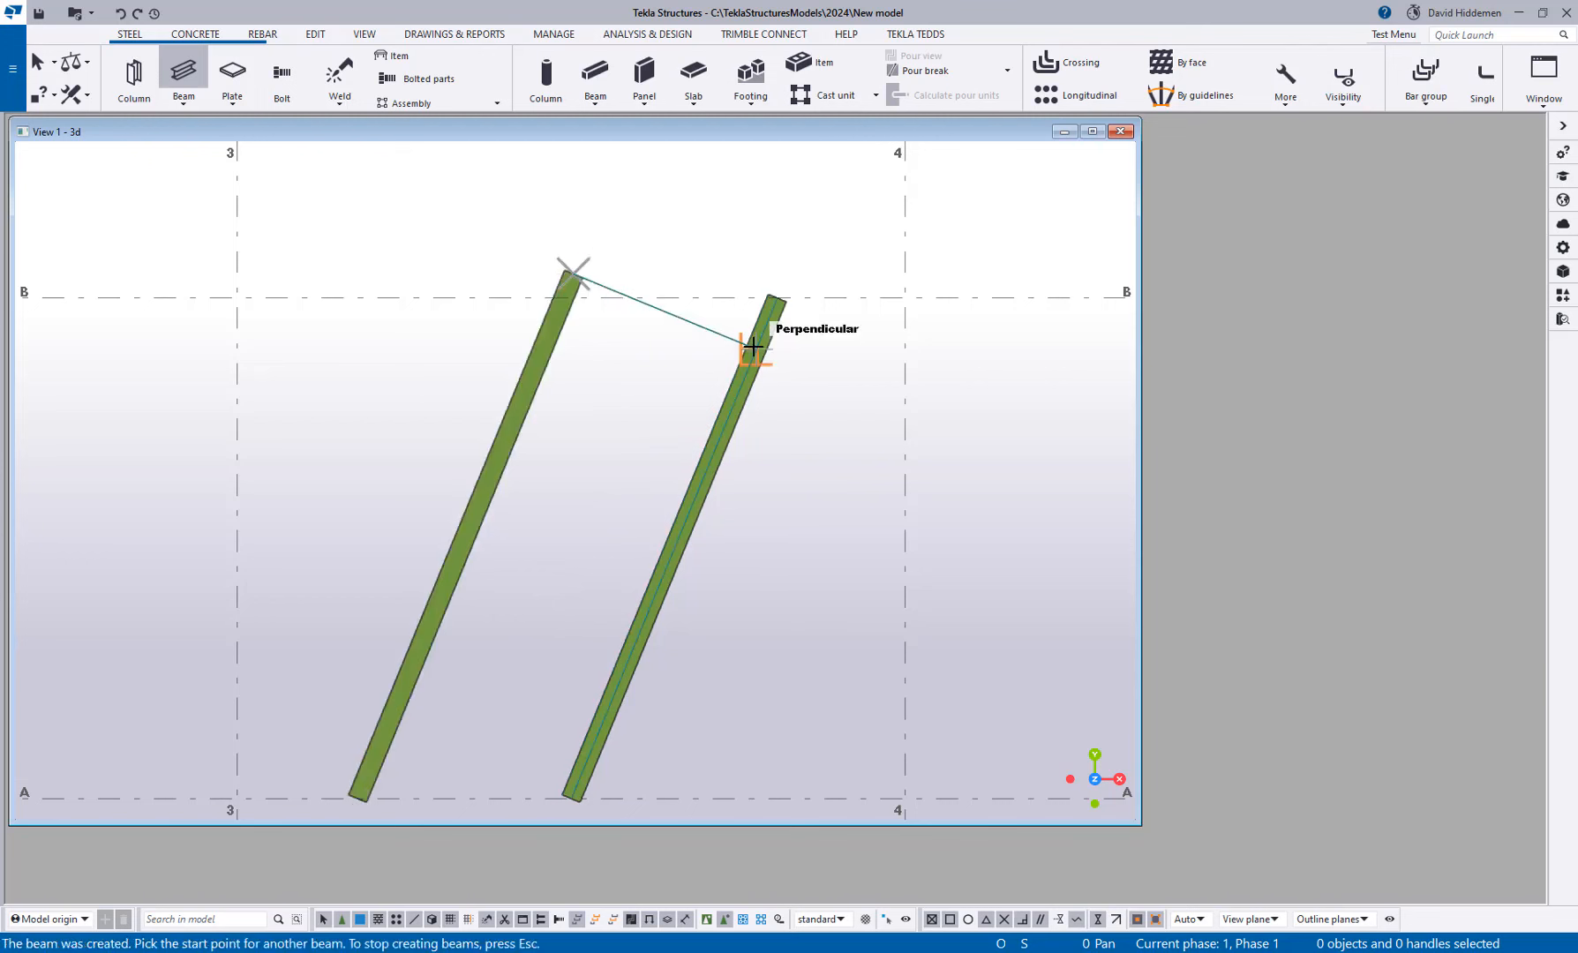
pyautogui.press('Escape')
pyautogui.scroll(5, 573, 309)
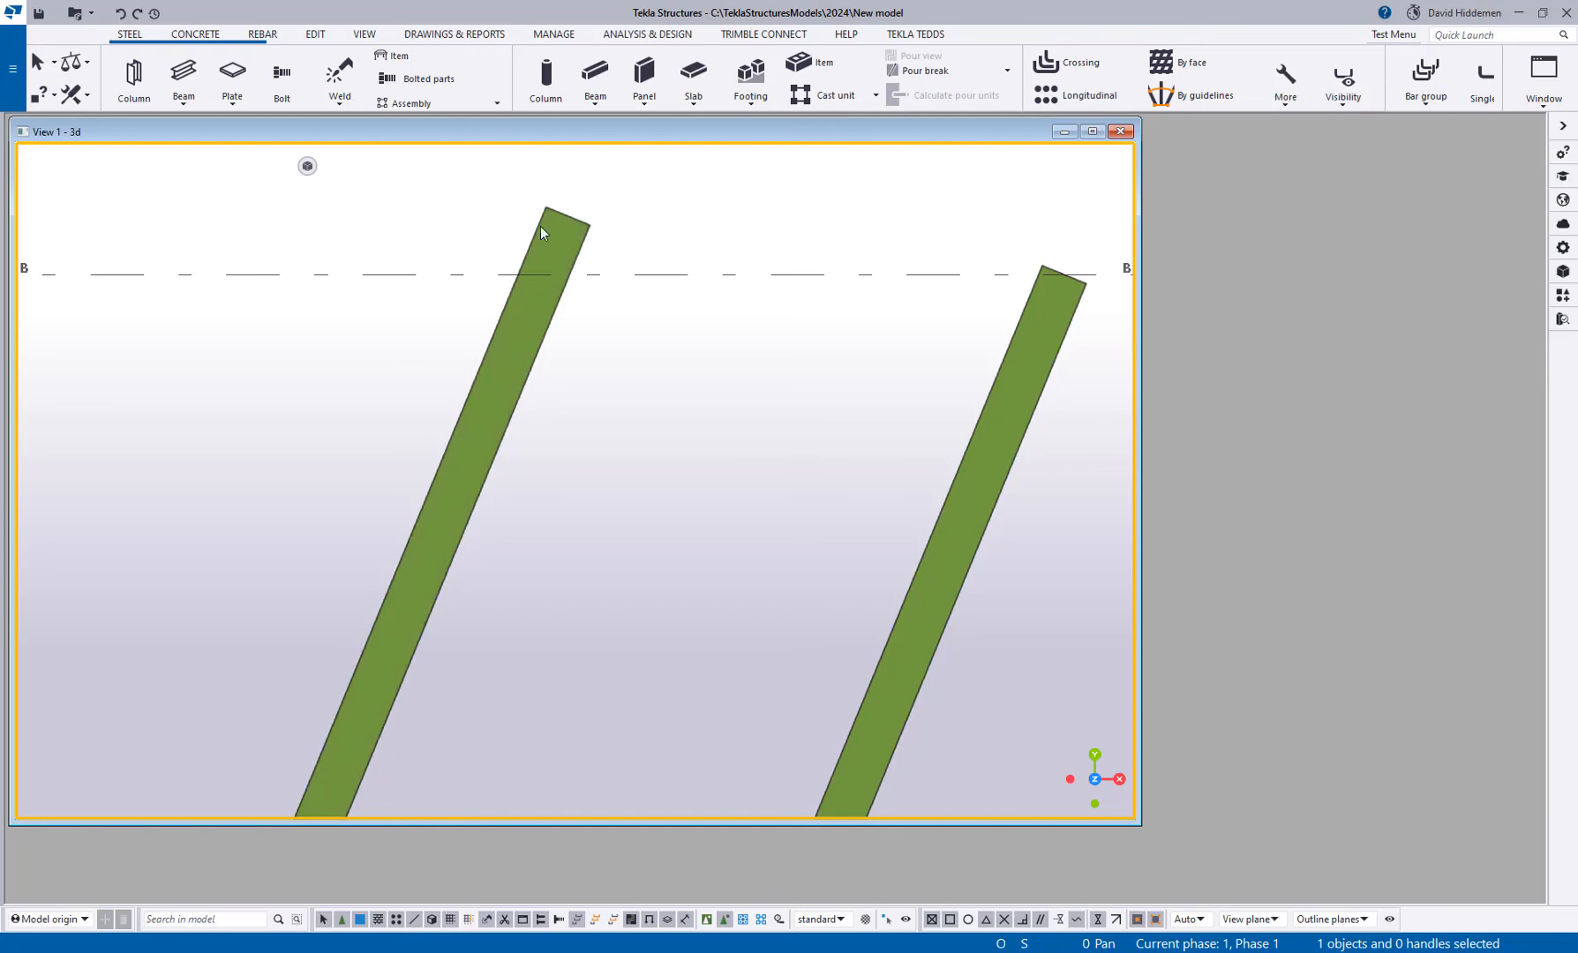
pyautogui.scroll(-5, 736, 461)
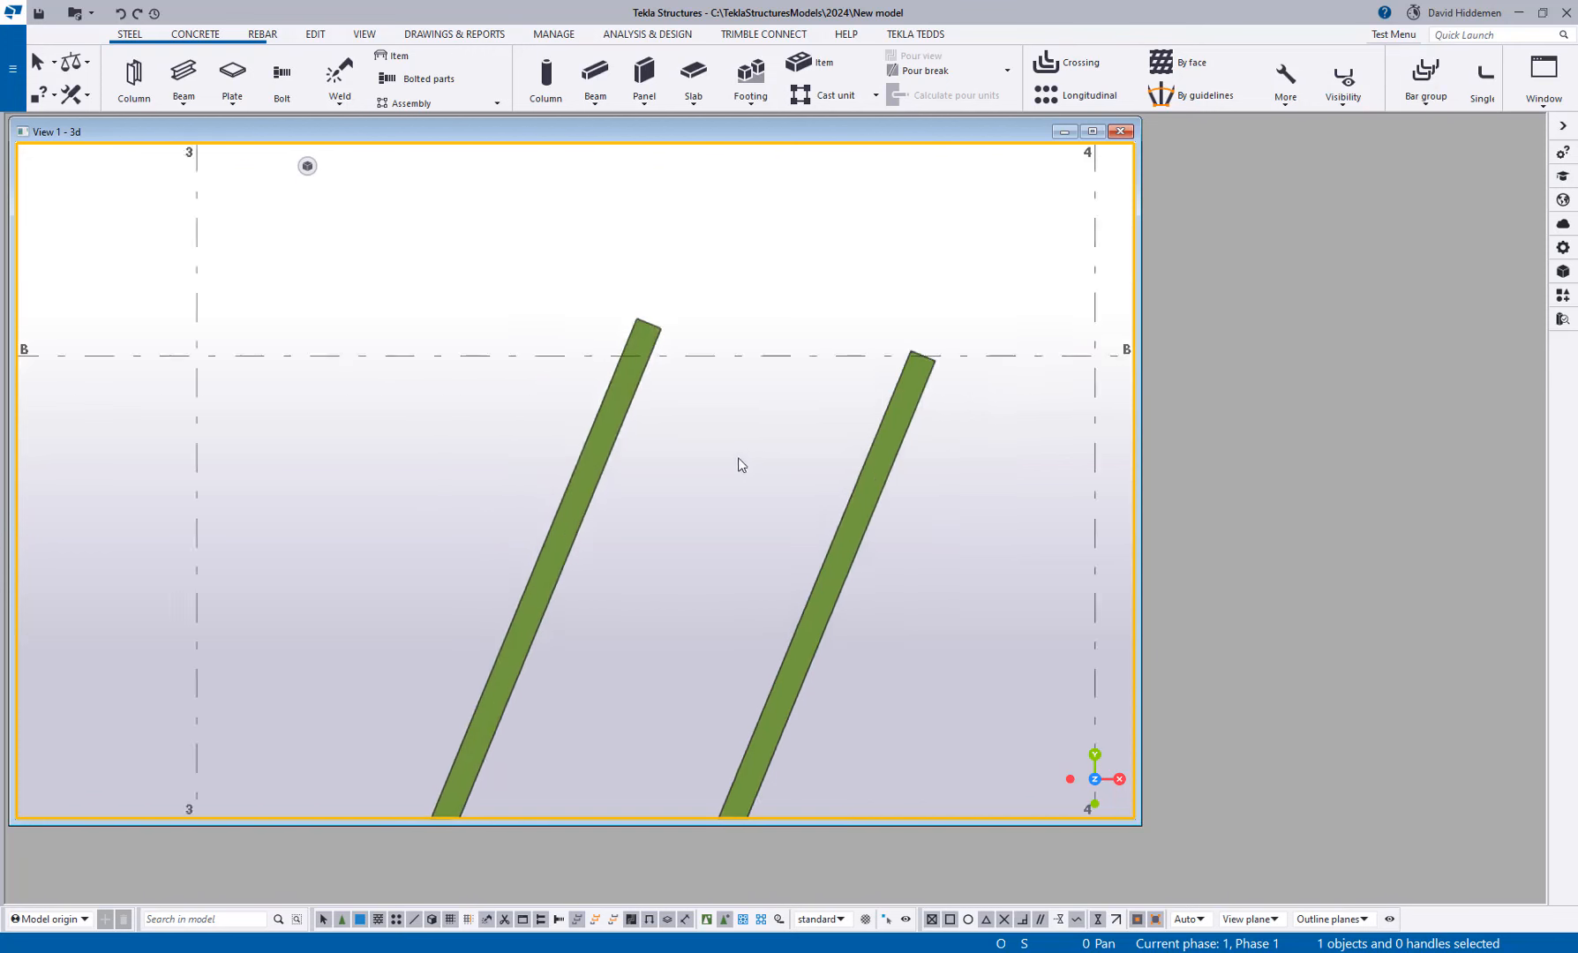
pyautogui.scroll(-3, 697, 388)
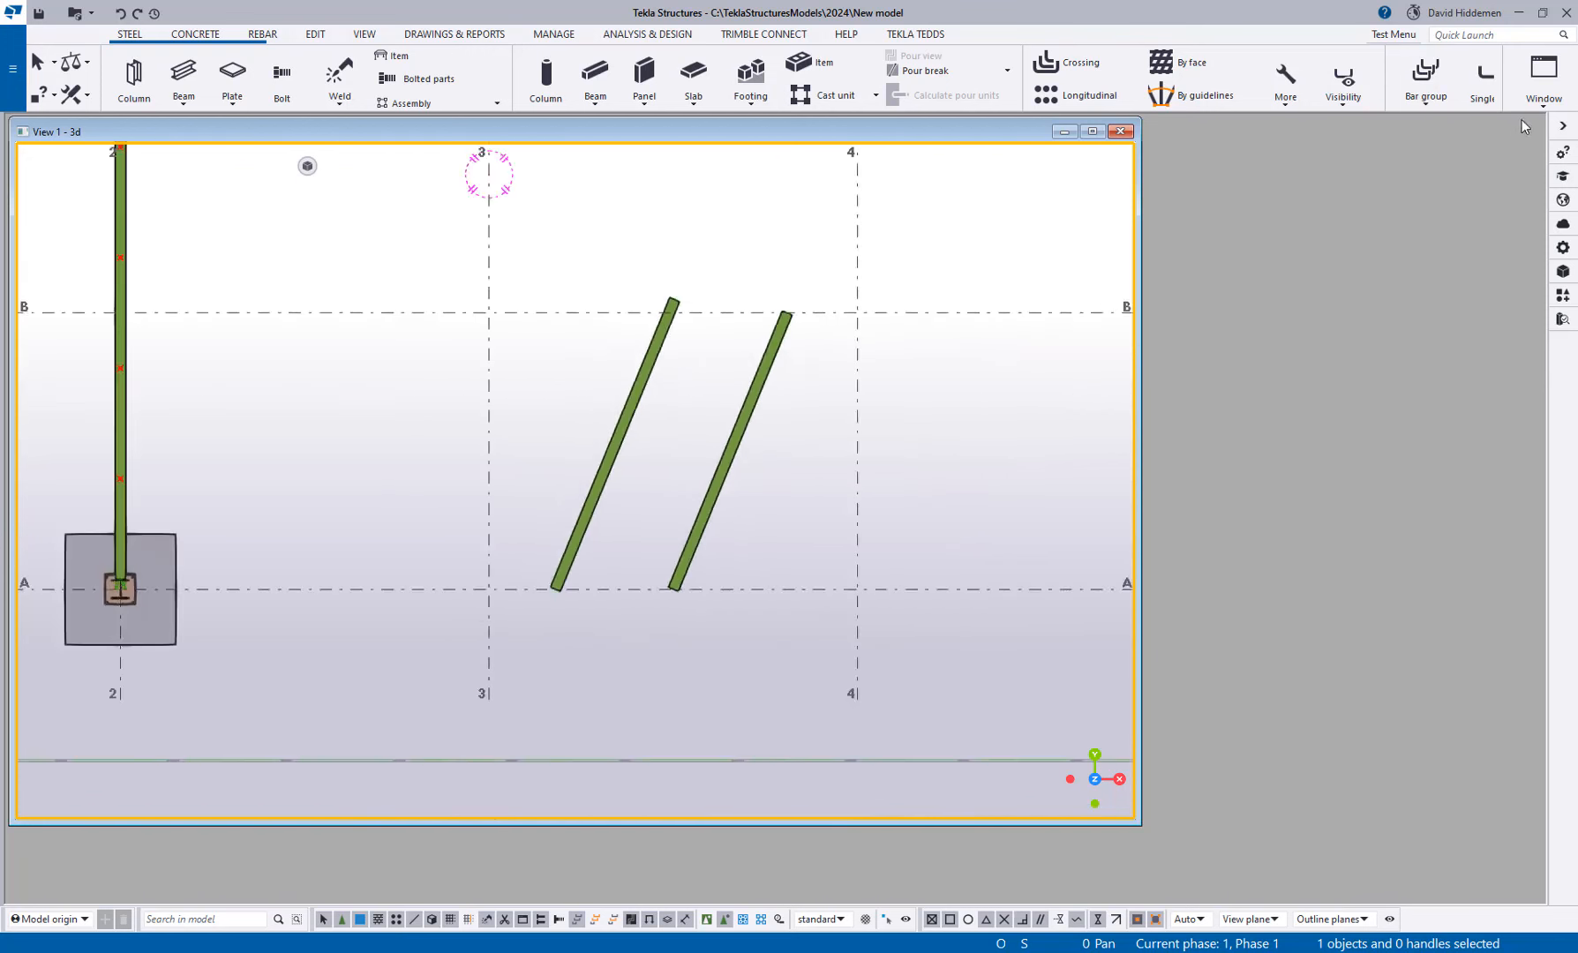
# Step: Open the PLAN AT EL. +10 view from the list of named views
pyautogui.click(1544, 79)
pyautogui.click(1488, 194)
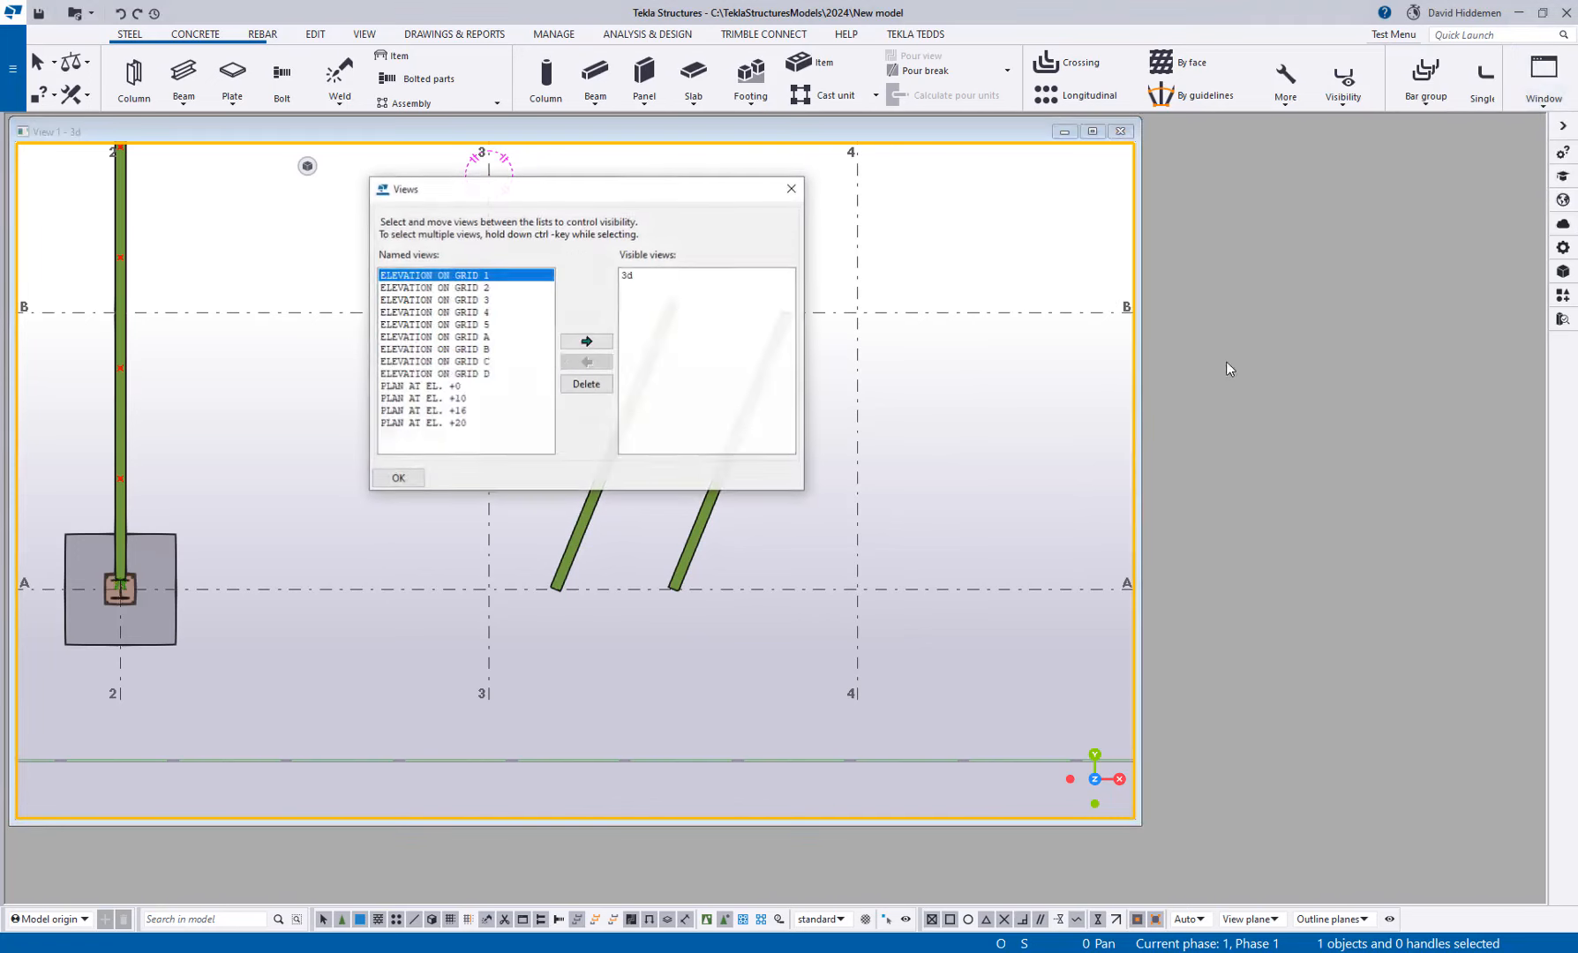
pyautogui.doubleClick(472, 399)
pyautogui.click(791, 188)
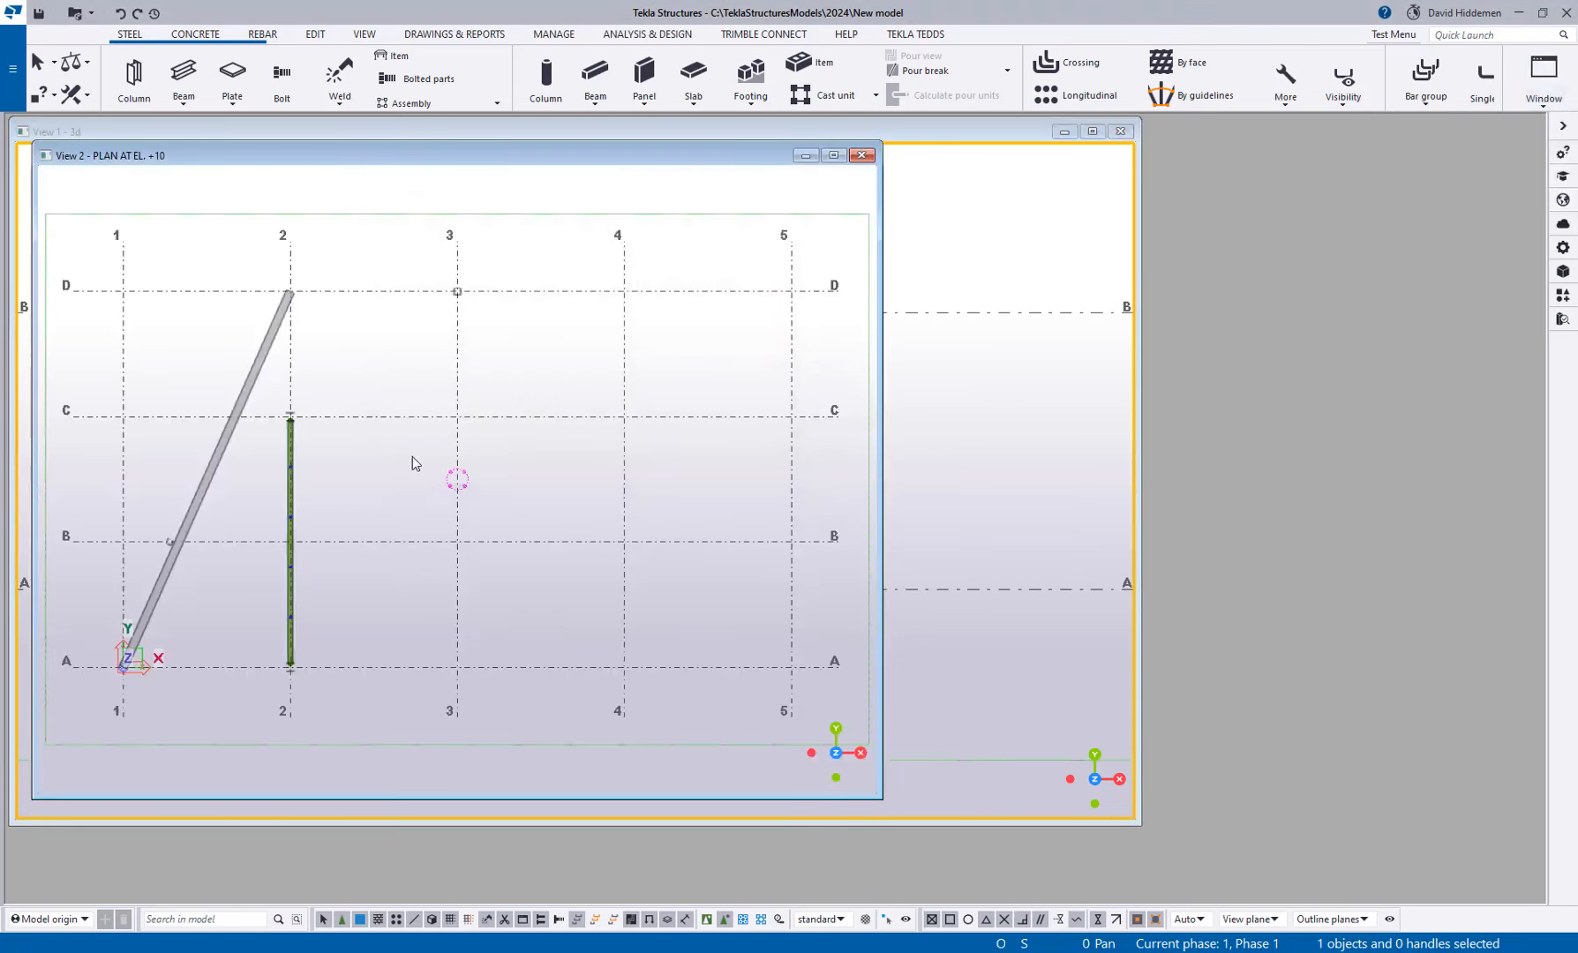
pyautogui.scroll(5, 431, 454)
pyautogui.scroll(2, 547, 456)
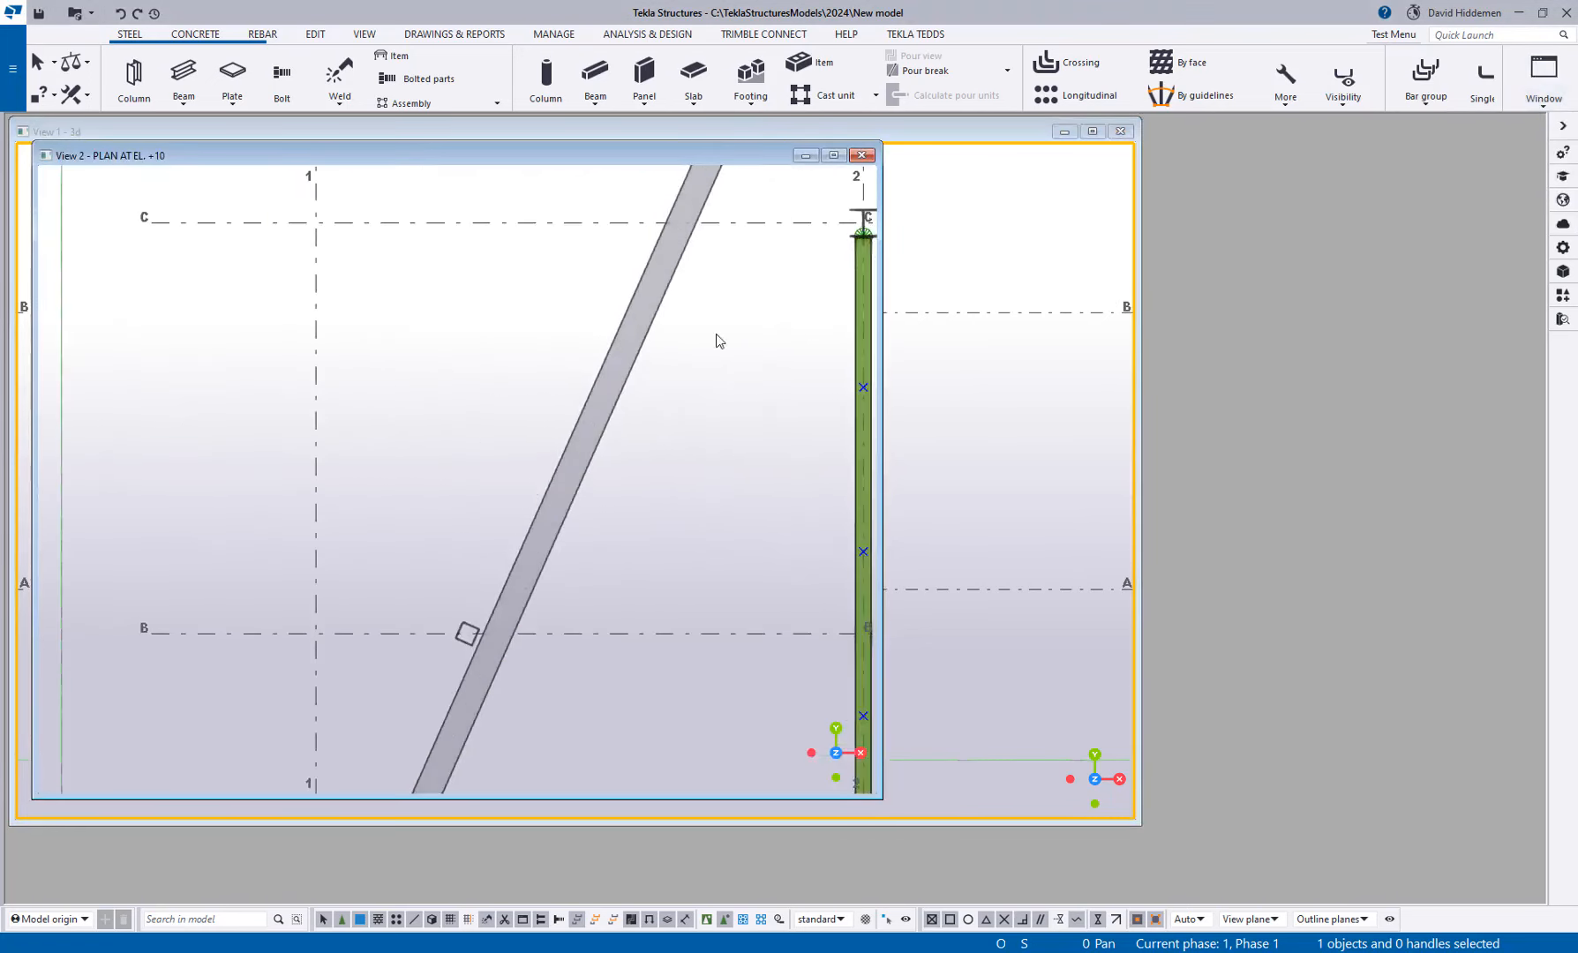
# Step: Tile the 3D view and the PLAN AT EL. +10 view vertically, side by side
pyautogui.hotkey('shift', 'w')
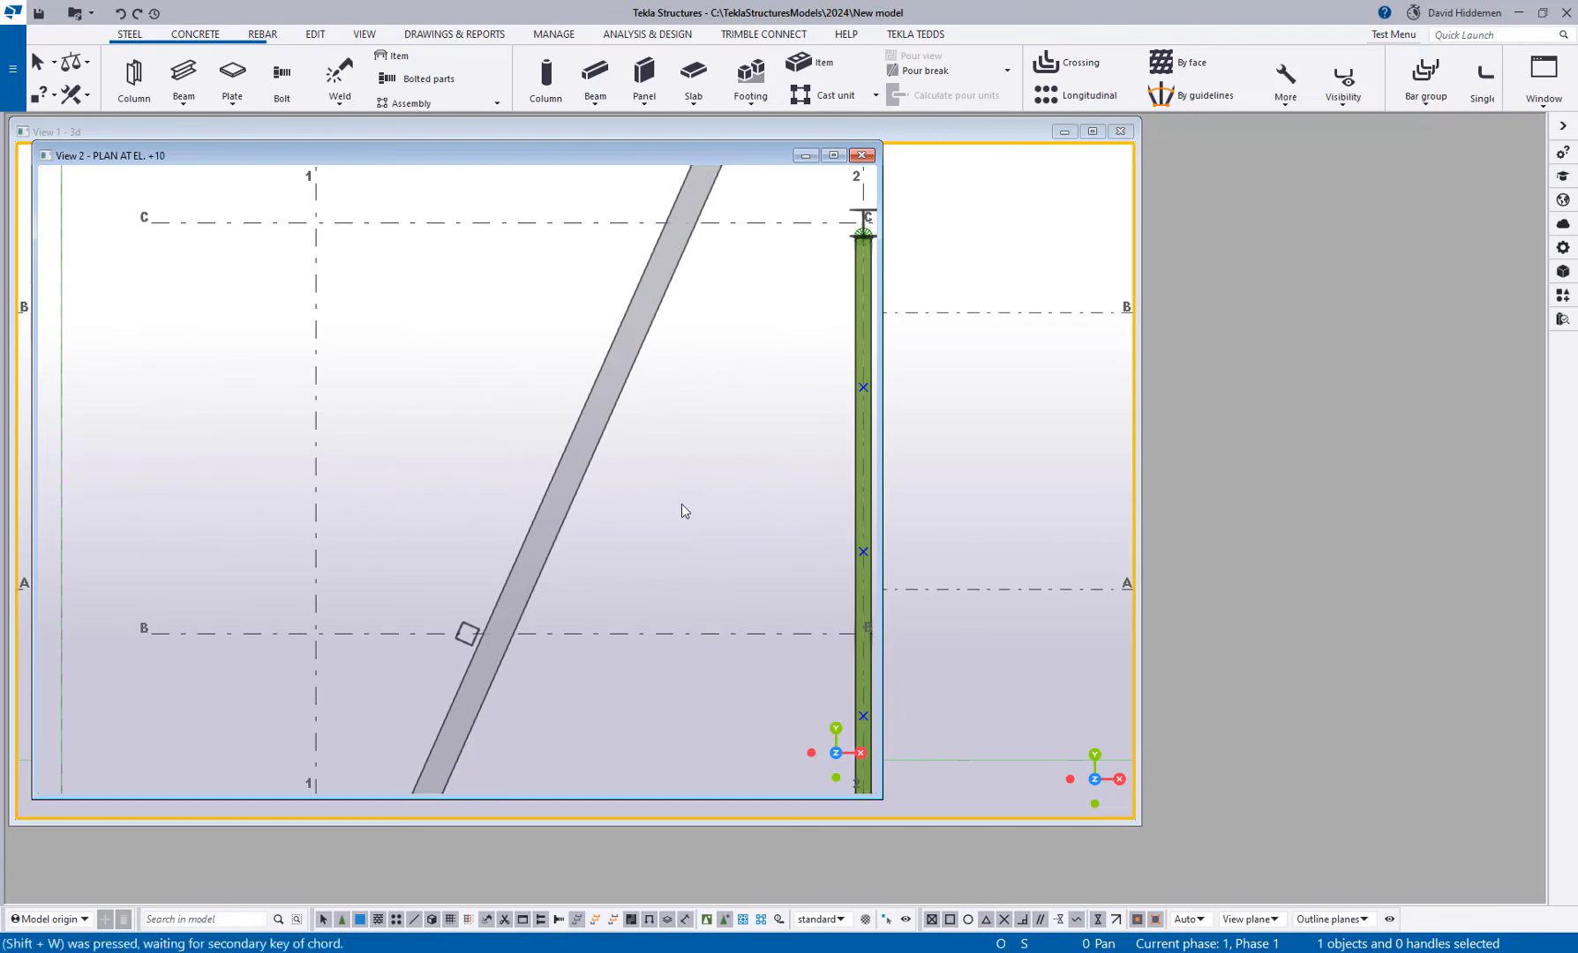
pyautogui.hotkey('shift', 'w')
pyautogui.click(968, 465)
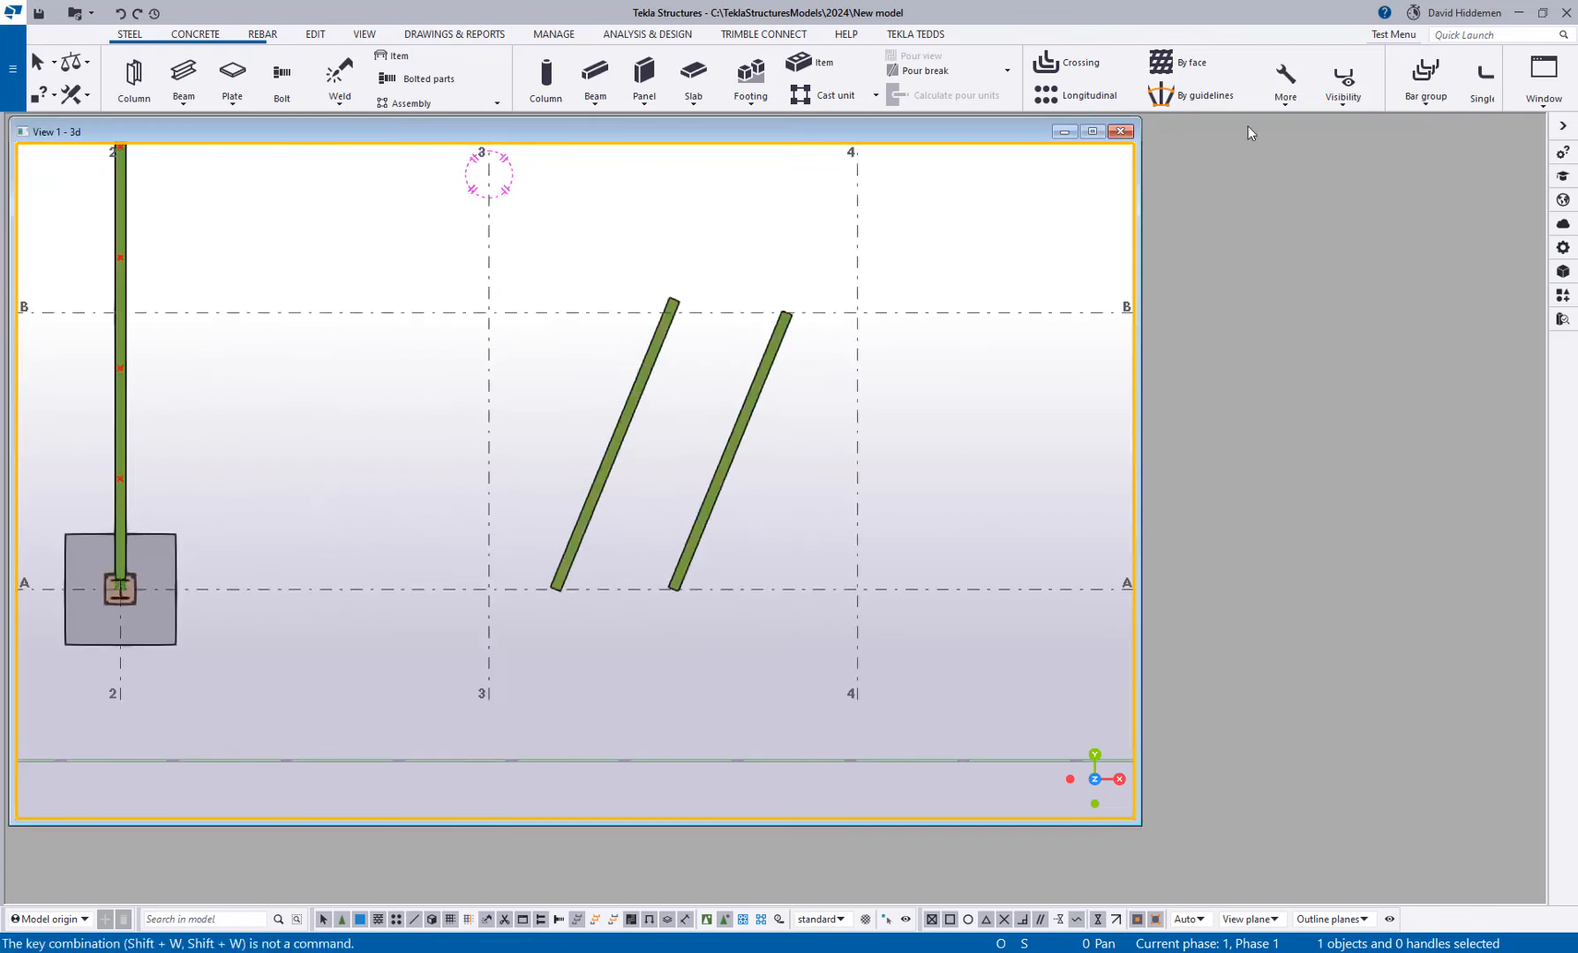
pyautogui.click(1543, 75)
pyautogui.click(1518, 154)
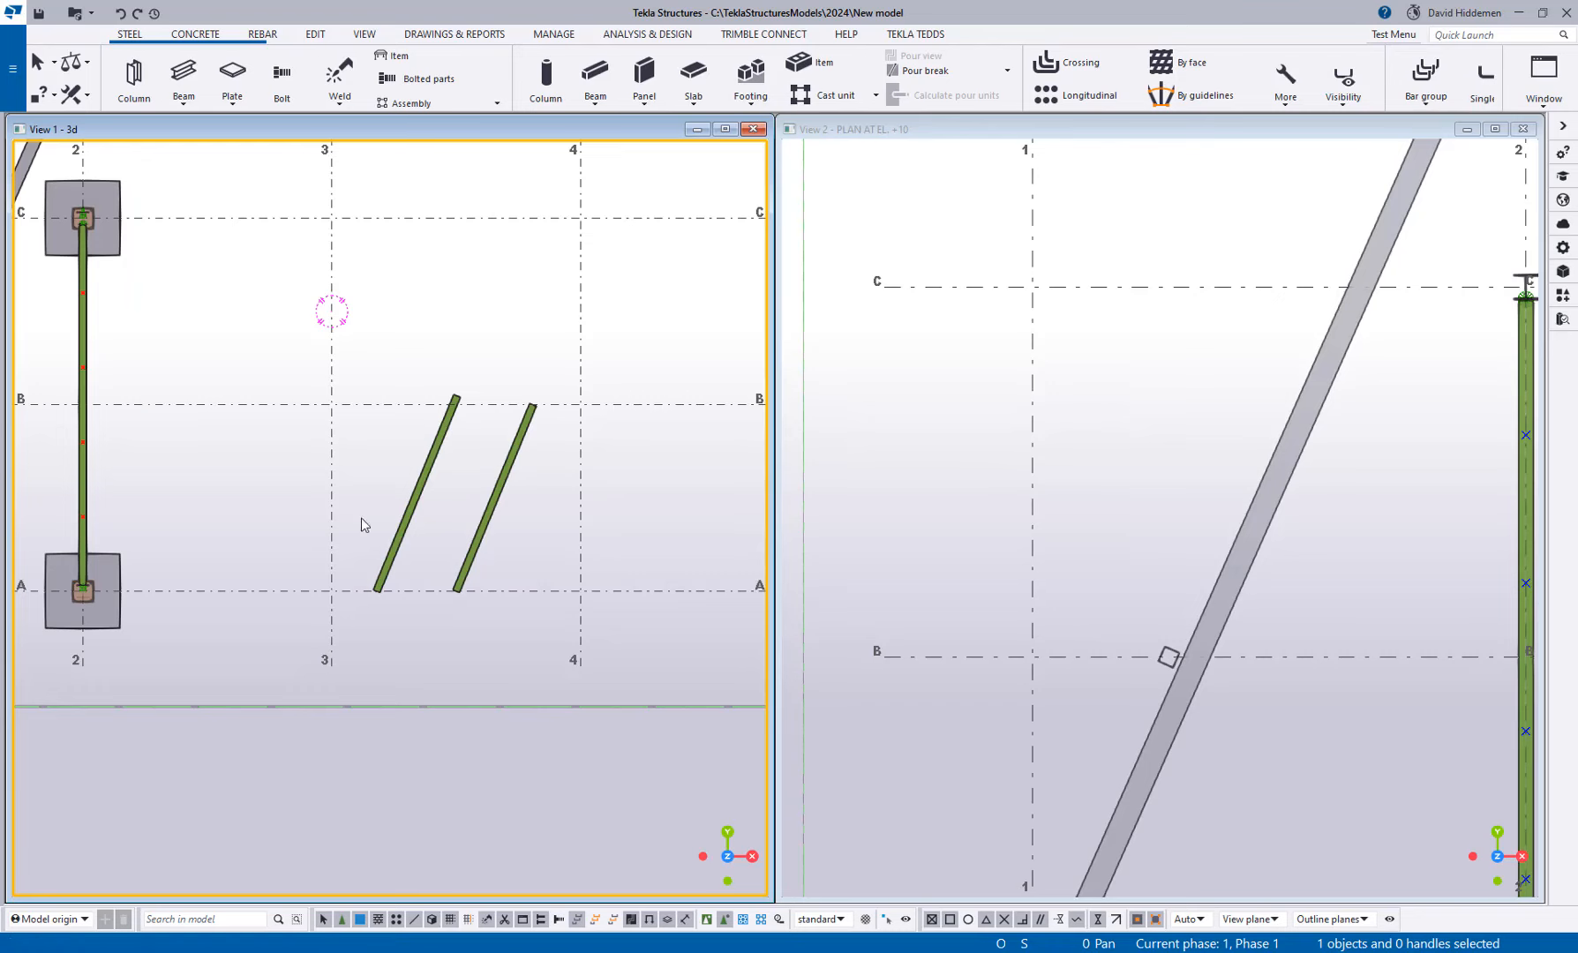
# Step: In the PLAN AT EL. +10 view, create a steel beam from the column on grid line B to near grid line C, parallel to the skewed wall
pyautogui.moveTo(361, 518); pyautogui.dragTo(388, 523, button='middle')
pyautogui.moveTo(250, 485); pyautogui.dragTo(389, 535, button='middle')
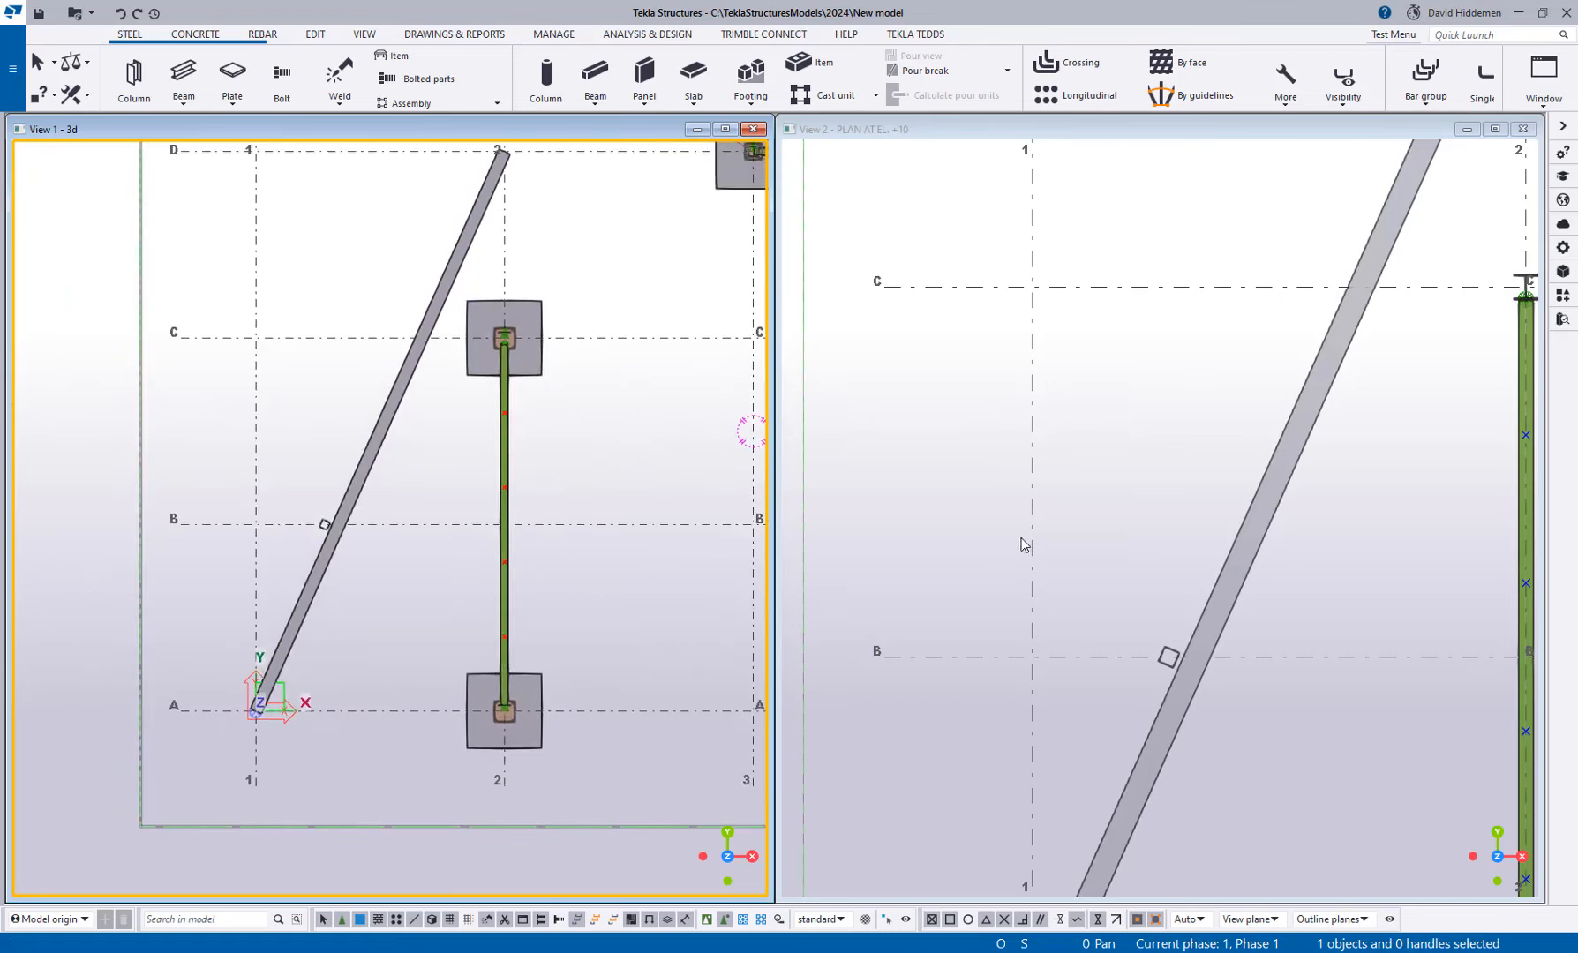
pyautogui.keyDown('ctrl'); pyautogui.moveTo(331, 468); pyautogui.dragTo(451, 442, button='middle'); pyautogui.keyUp('ctrl')
pyautogui.scroll(2, 452, 441)
pyautogui.moveTo(1205, 538); pyautogui.dragTo(1036, 532, button='middle')
pyautogui.scroll(1, 1036, 532)
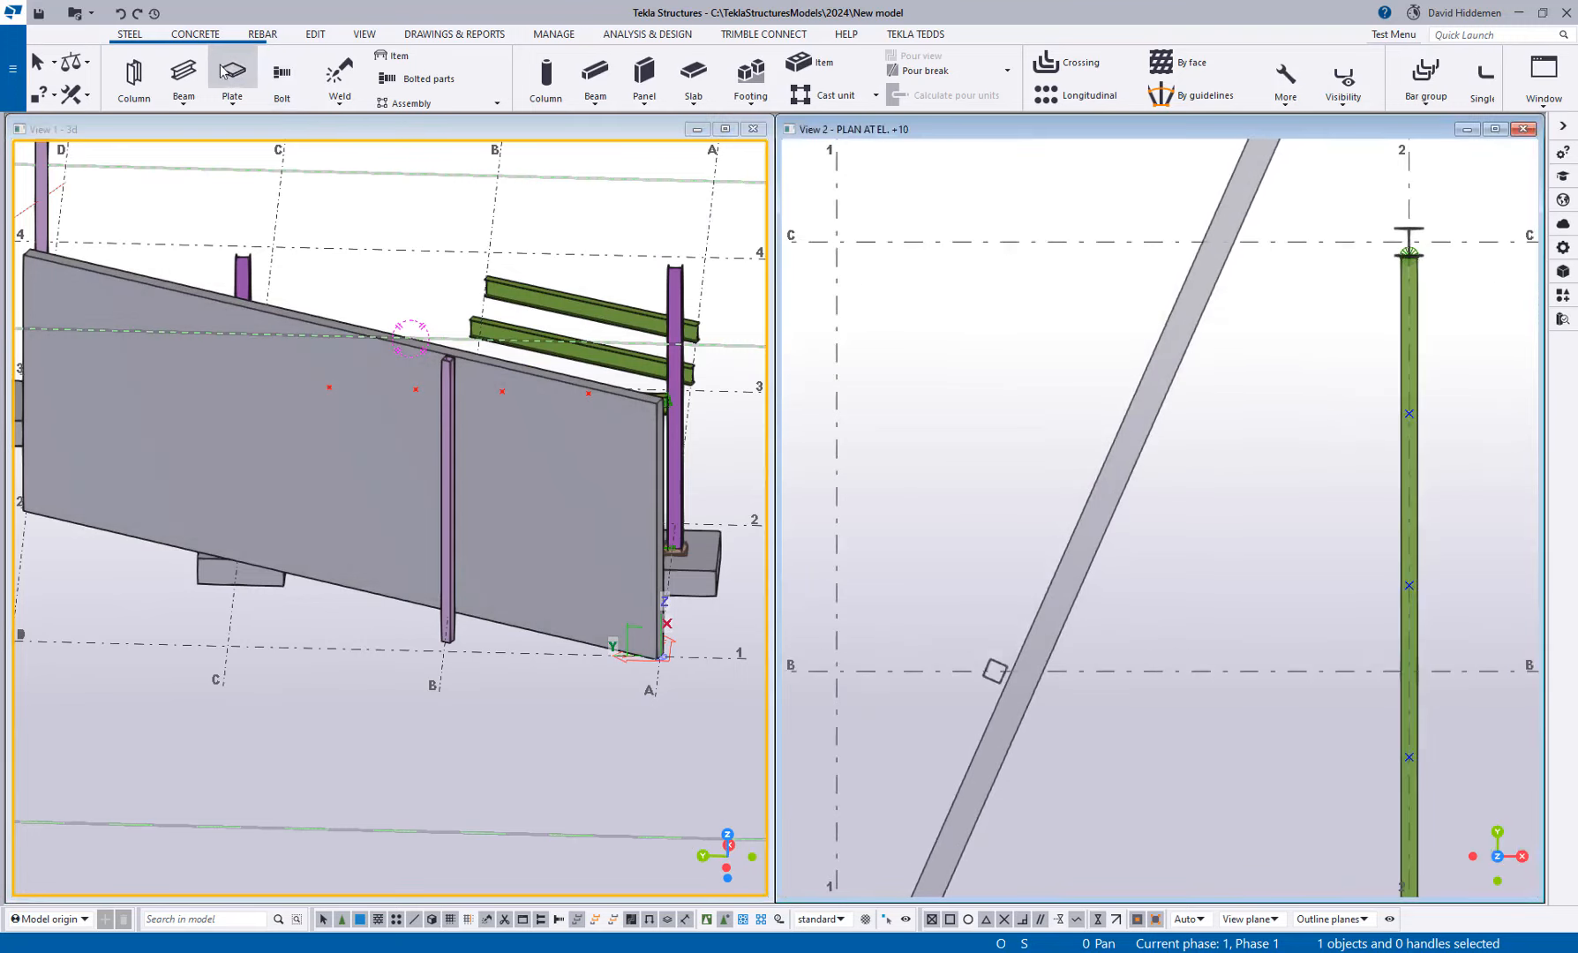
pyautogui.click(187, 75)
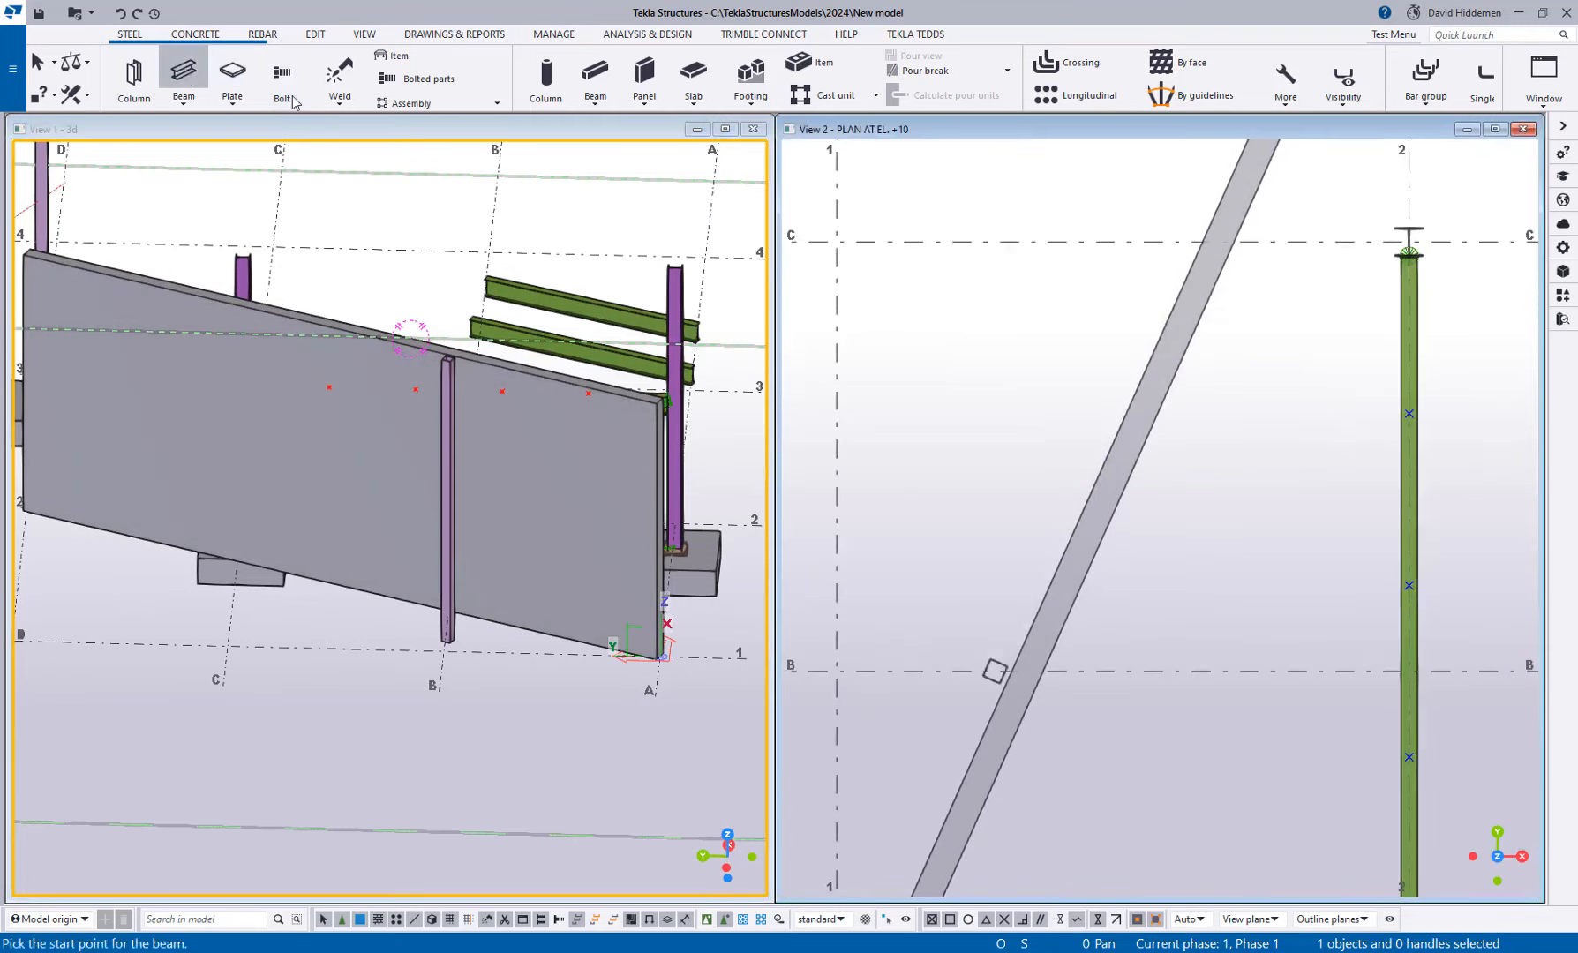
pyautogui.click(993, 673)
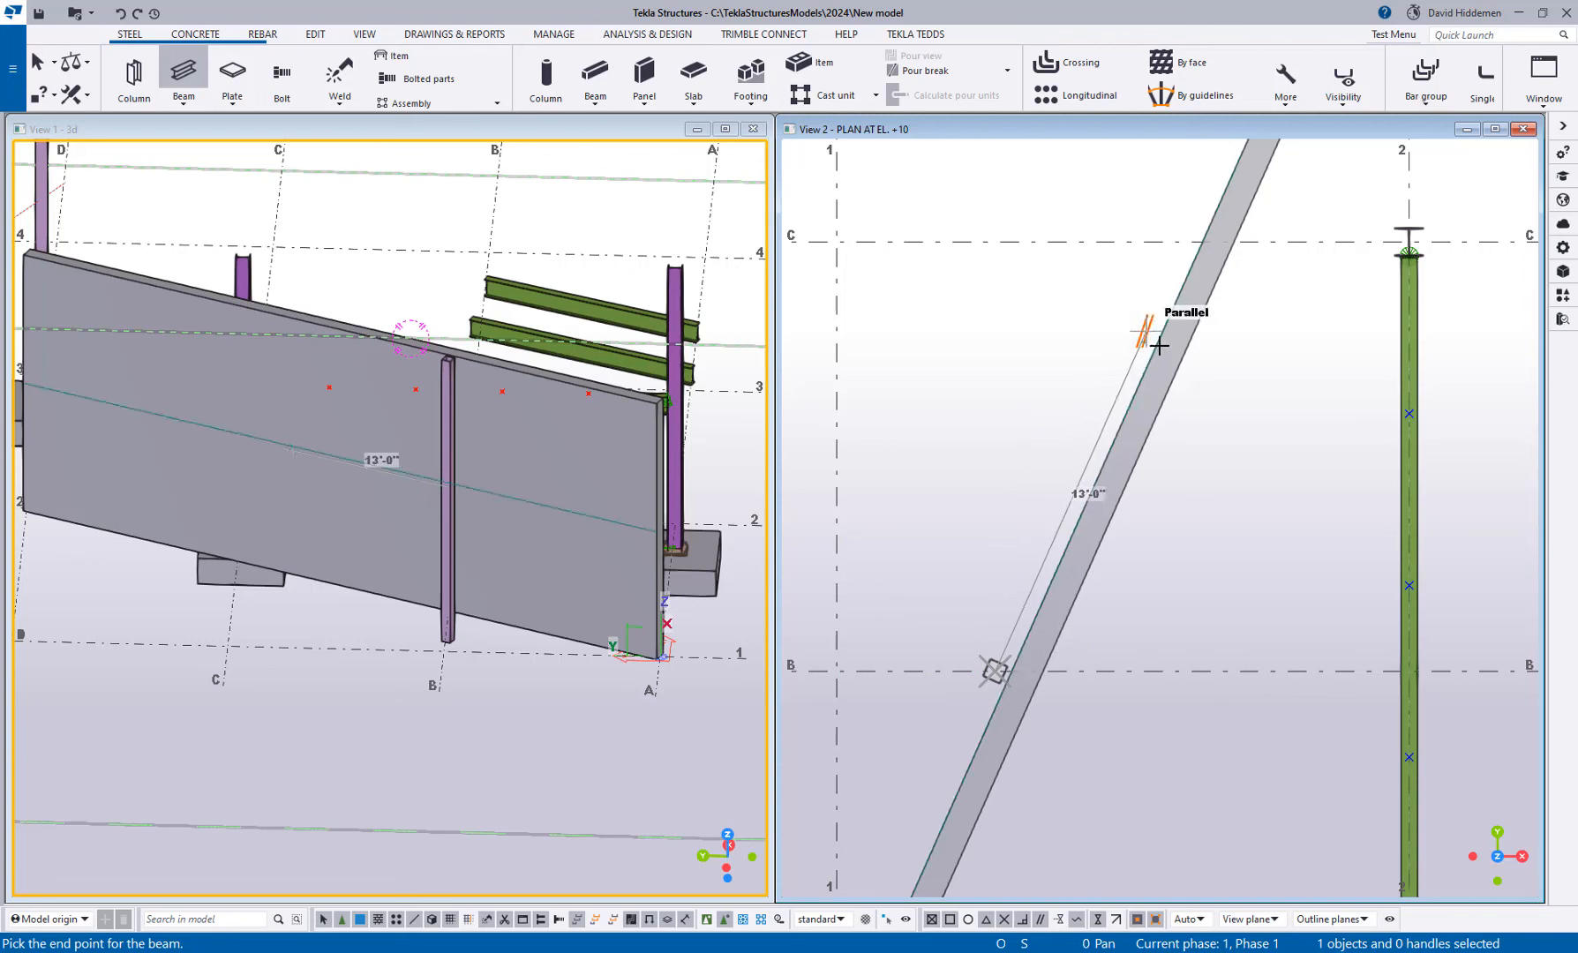
pyautogui.click(1192, 258)
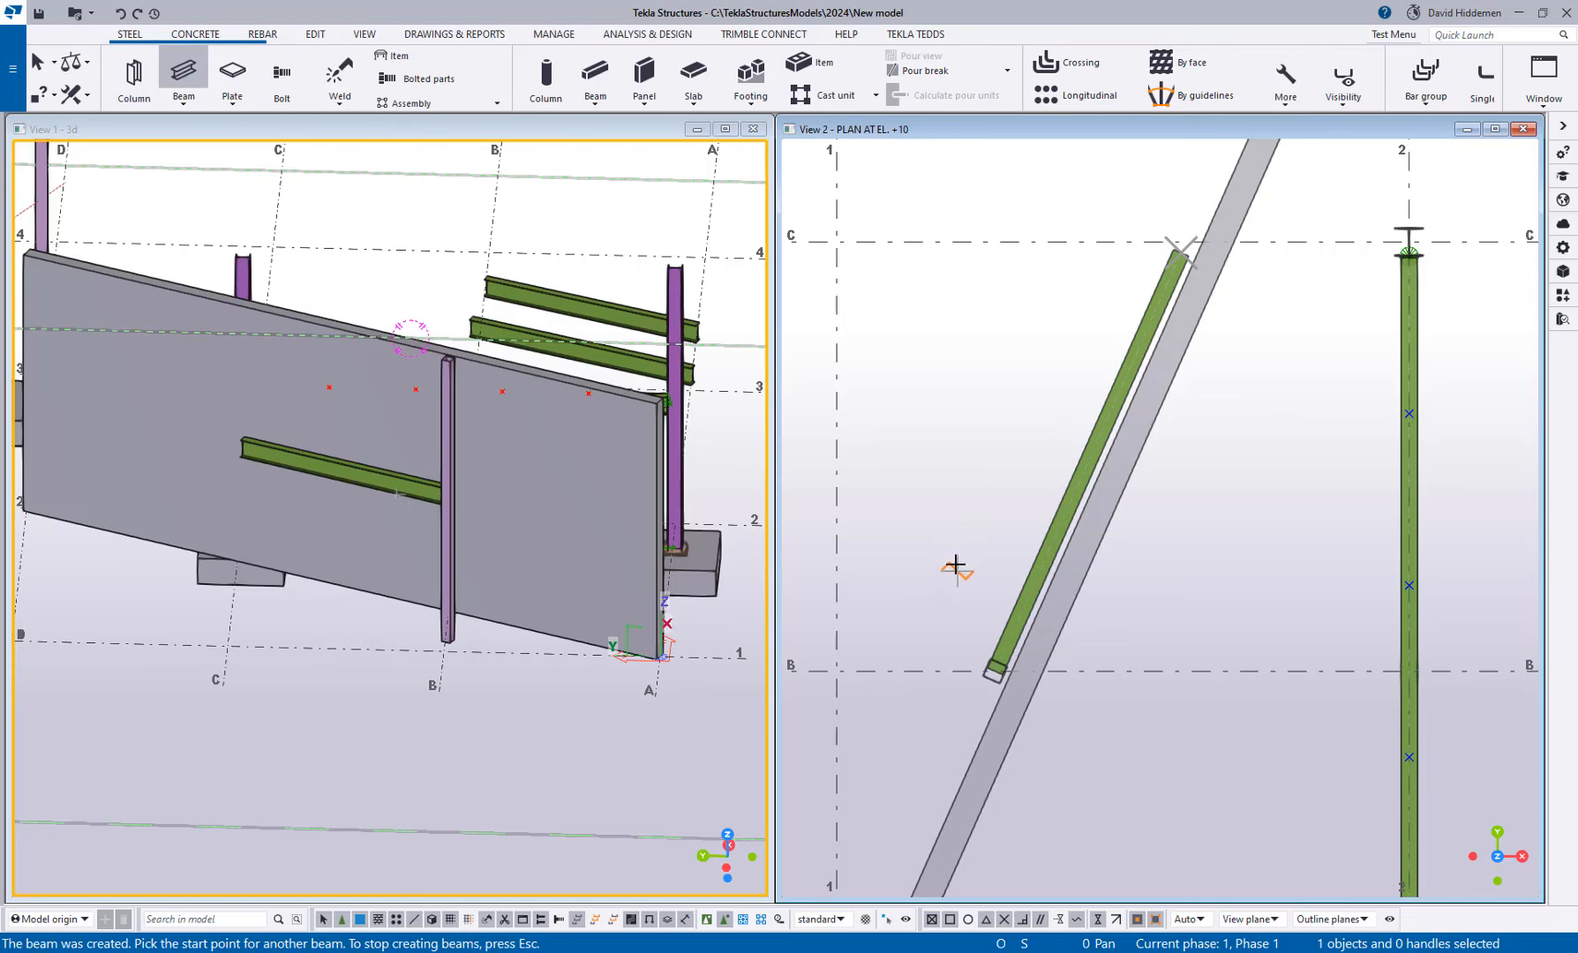
# Step: Inspect the new beam along the wall in the 3D view and close the PLAN AT EL. +10 view
pyautogui.scroll(-3, 353, 465)
pyautogui.scroll(-1, 353, 466)
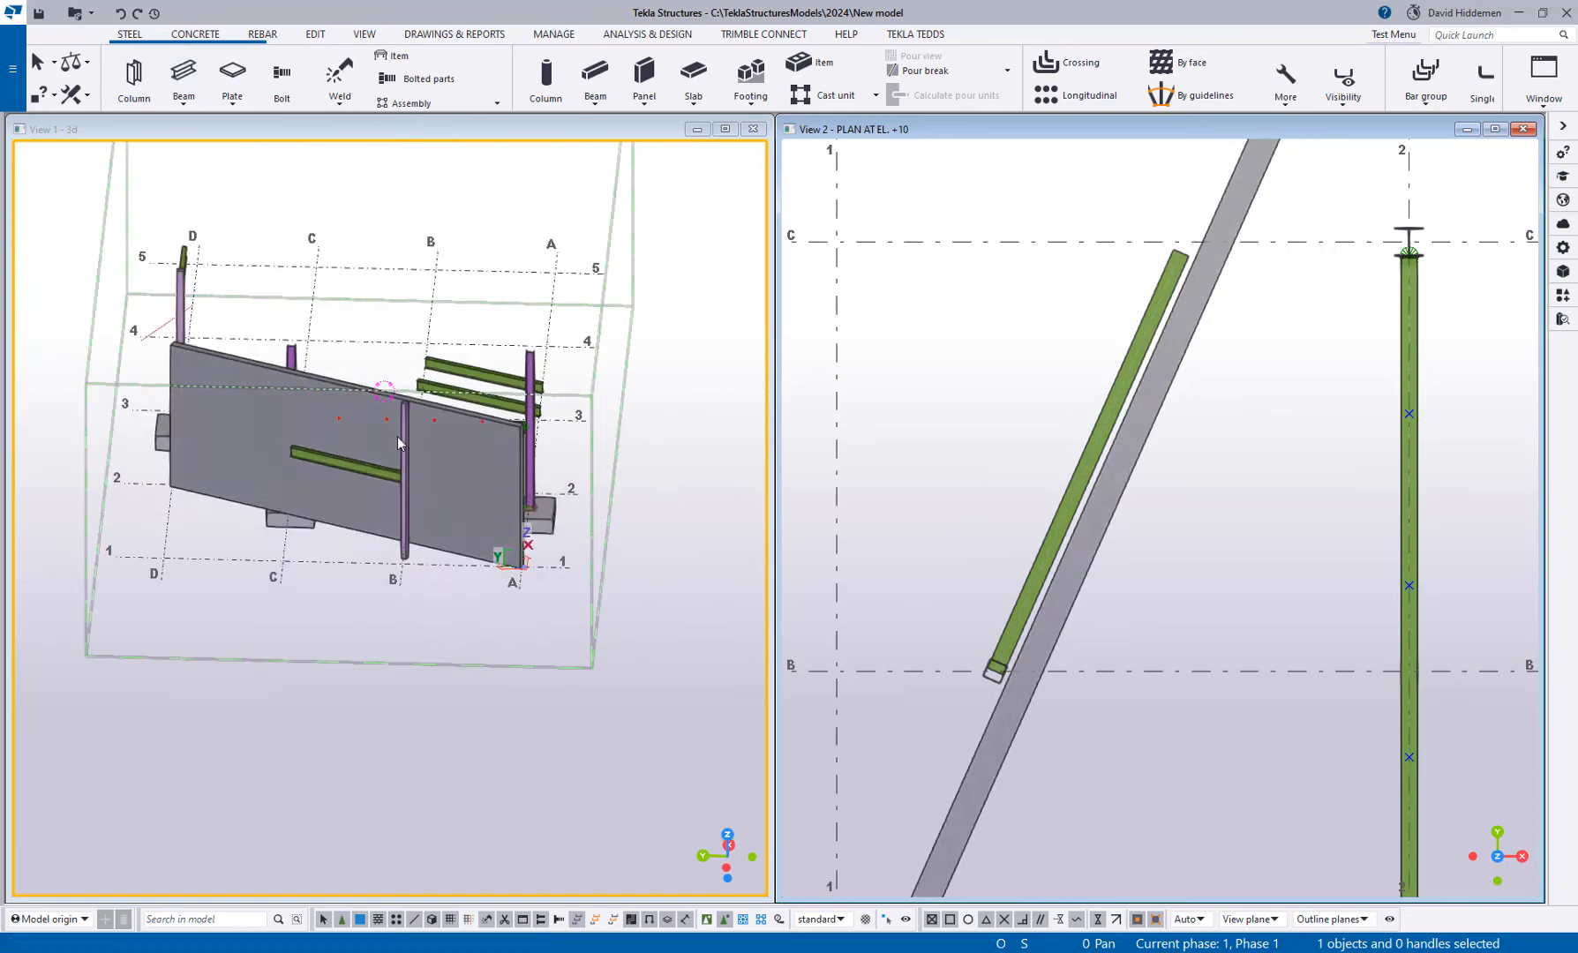
pyautogui.moveTo(435, 434)
pyautogui.keyDown('ctrl'); pyautogui.mouseDown(button='middle')
pyautogui.moveTo(271, 438)
pyautogui.moveTo(397, 432)
pyautogui.mouseUp(button='middle'); pyautogui.keyUp('ctrl')
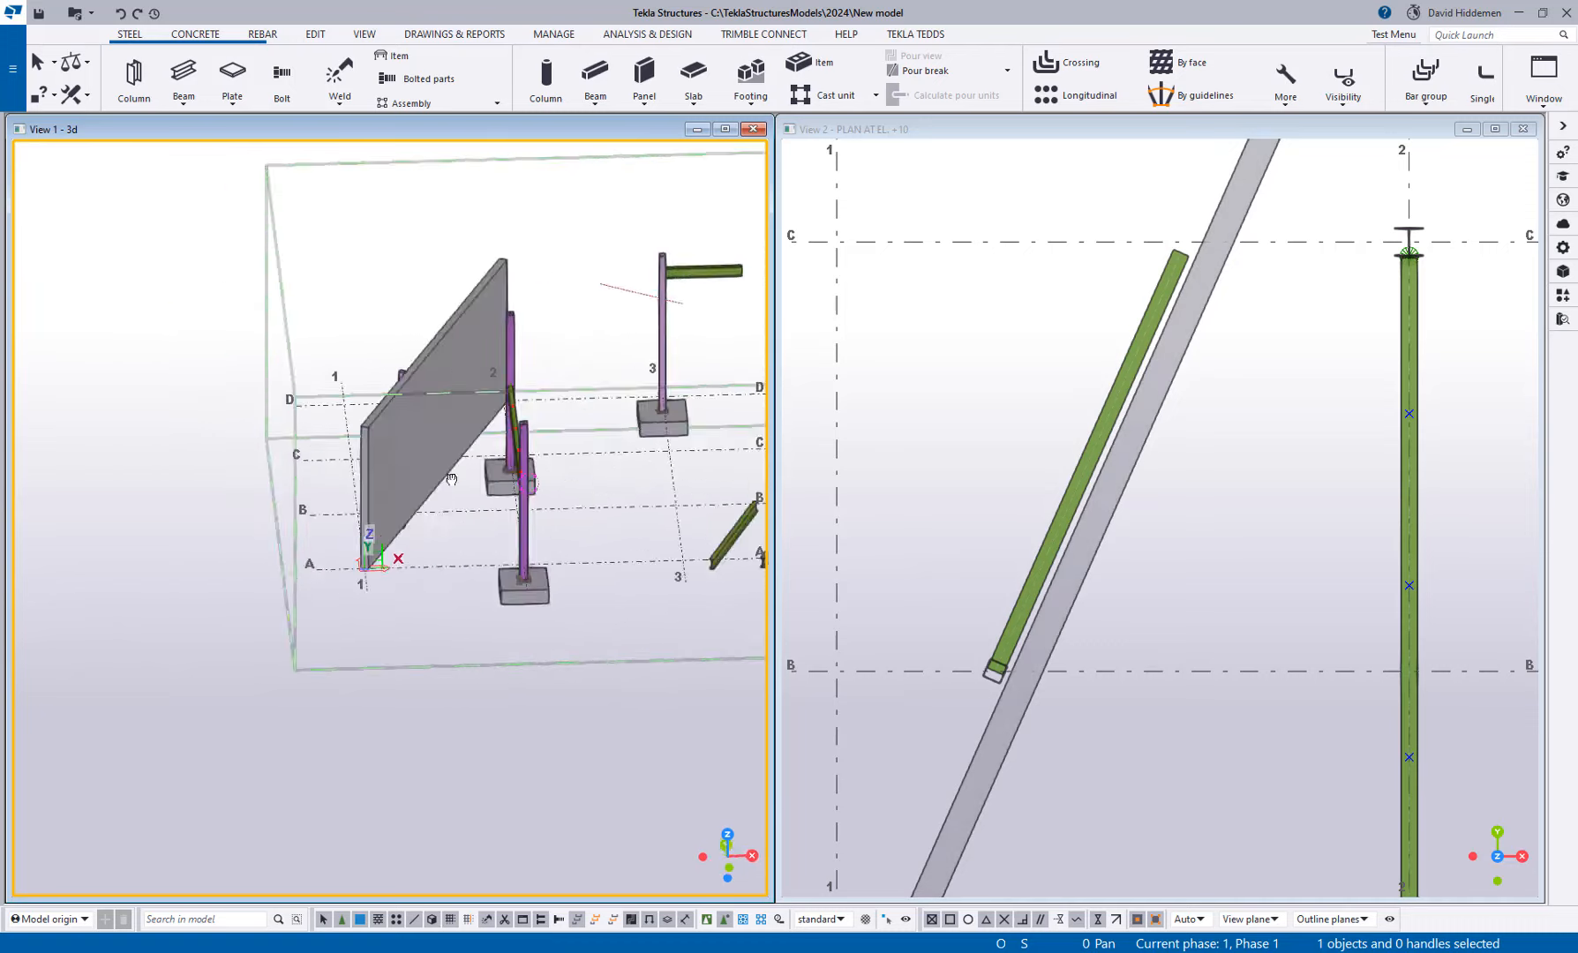
pyautogui.keyDown('ctrl'); pyautogui.moveTo(527, 483); pyautogui.dragTo(653, 468, button='middle'); pyautogui.keyUp('ctrl')
pyautogui.click(1522, 129)
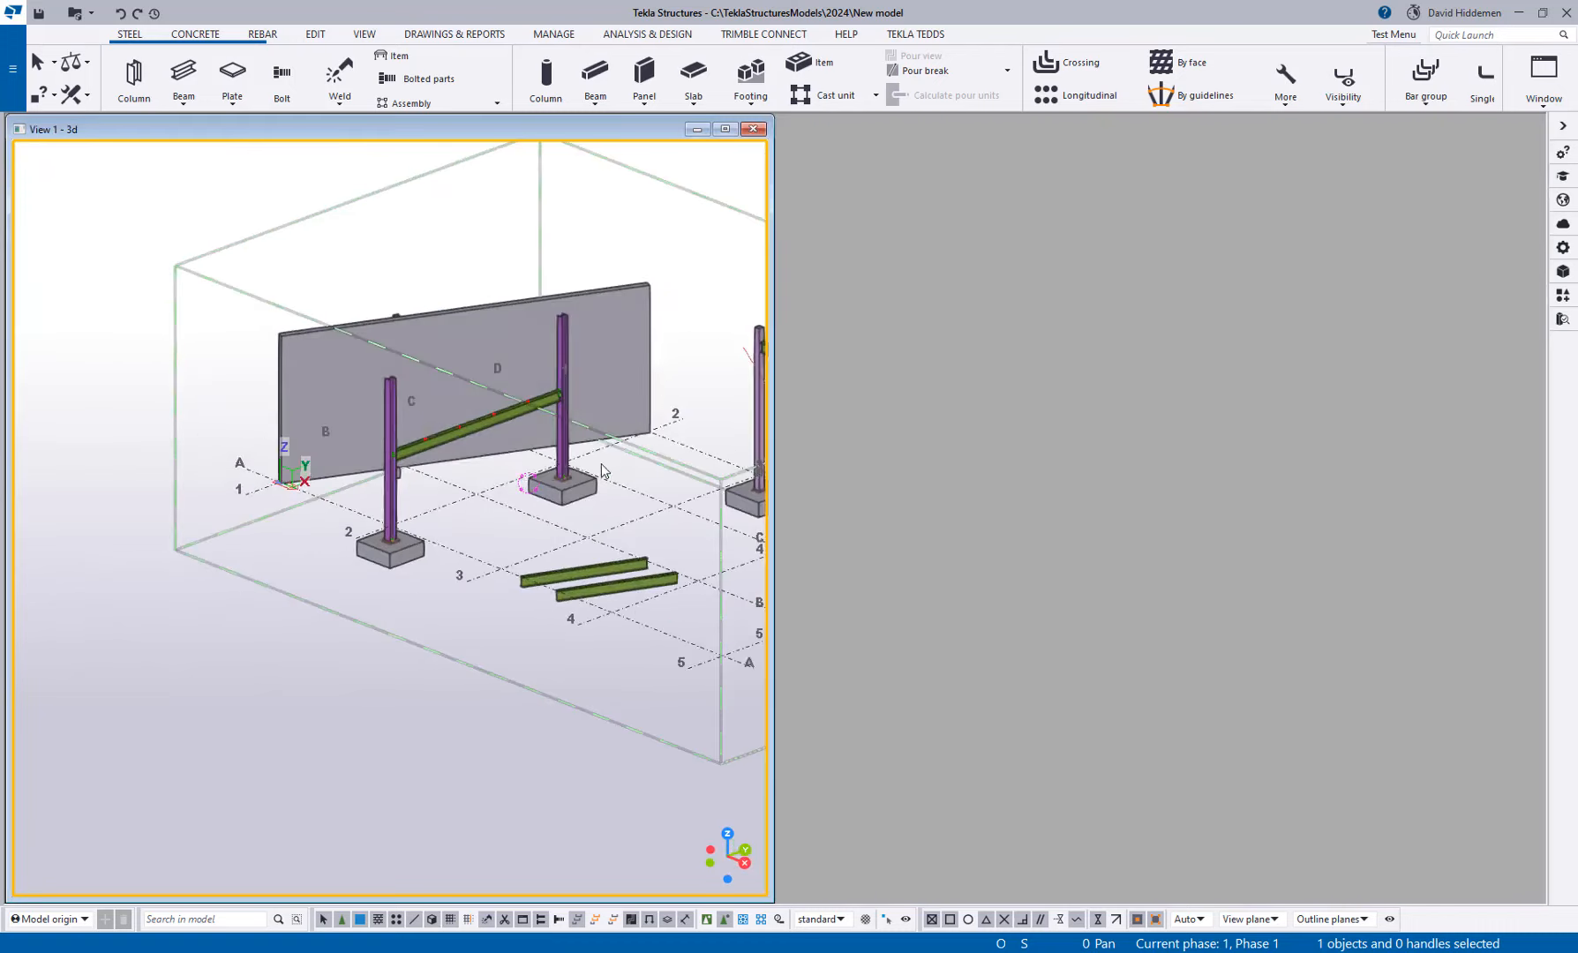
# Step: Tile the remaining 3D view to fill the workspace and frame the sloped beam between the two columns
pyautogui.hotkey('shift', 'w')
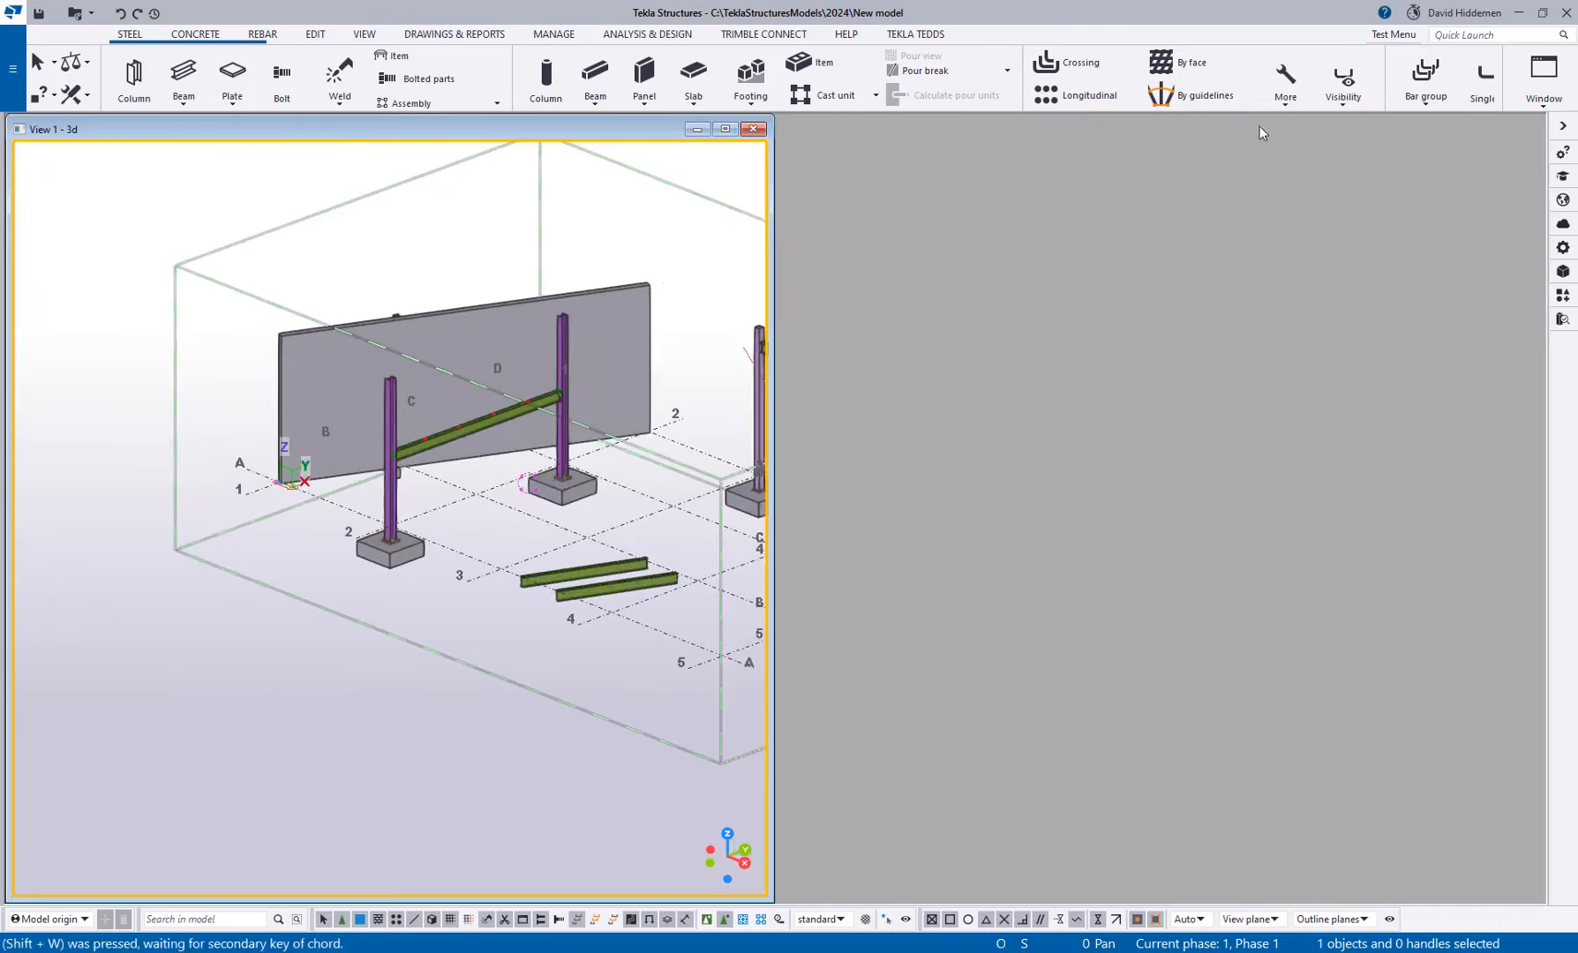
pyautogui.click(1542, 78)
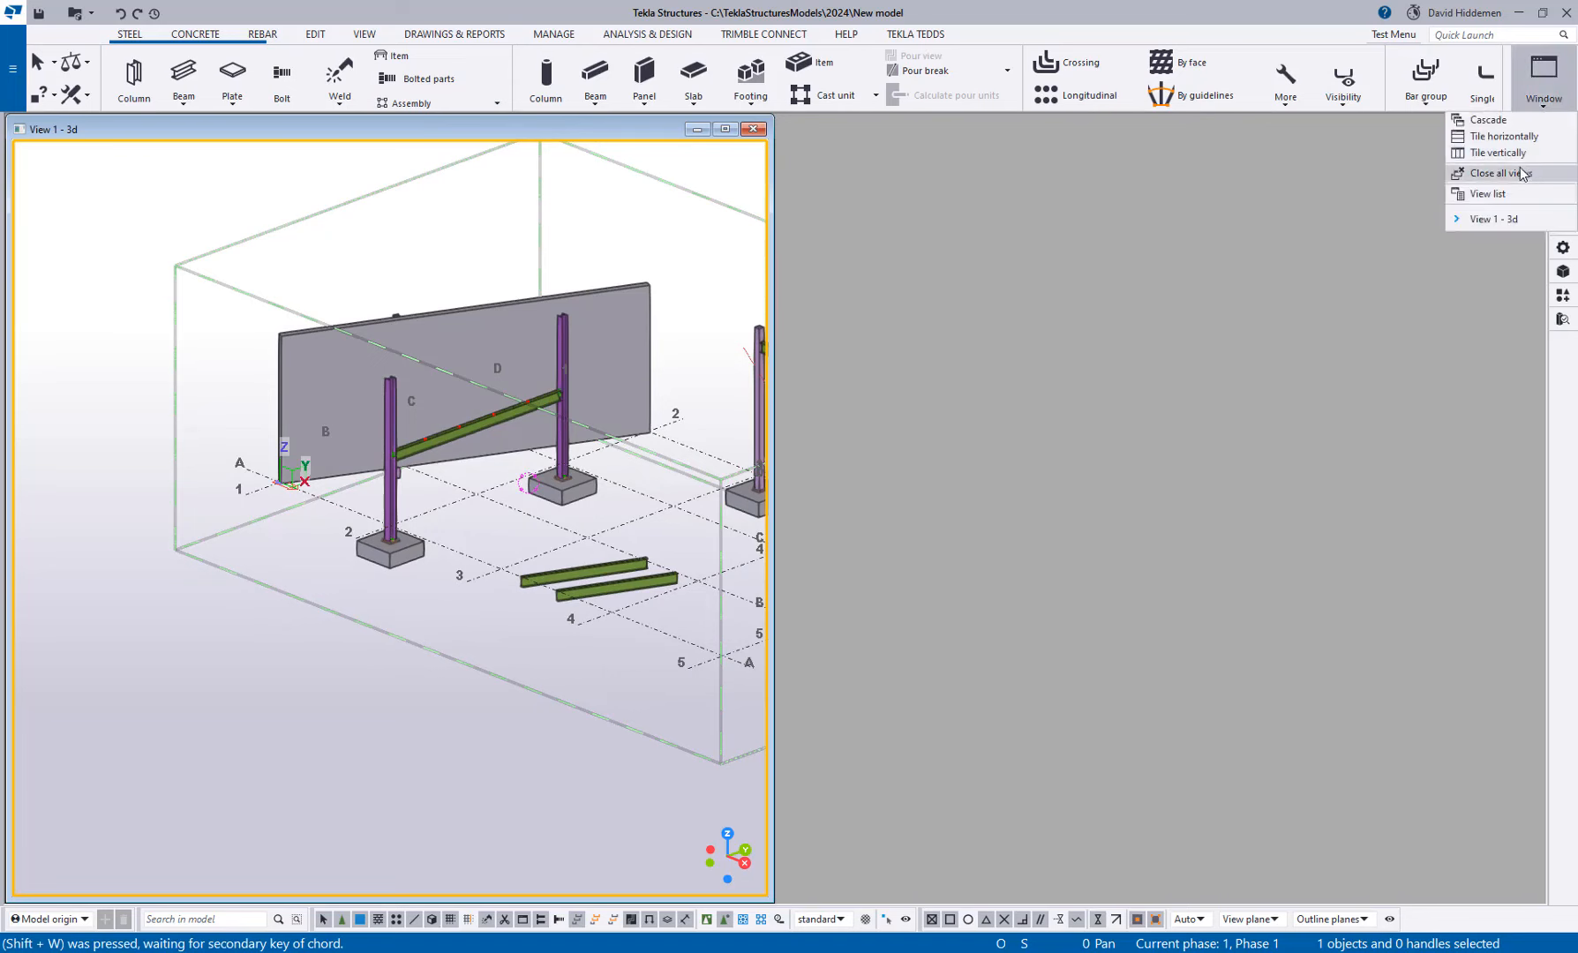
pyautogui.click(1512, 155)
pyautogui.scroll(6, 962, 322)
pyautogui.keyDown('ctrl'); pyautogui.moveTo(801, 490); pyautogui.dragTo(896, 487, button='middle'); pyautogui.keyUp('ctrl')
pyautogui.moveTo(895, 488); pyautogui.dragTo(816, 481, button='middle')
pyautogui.click(1539, 102)
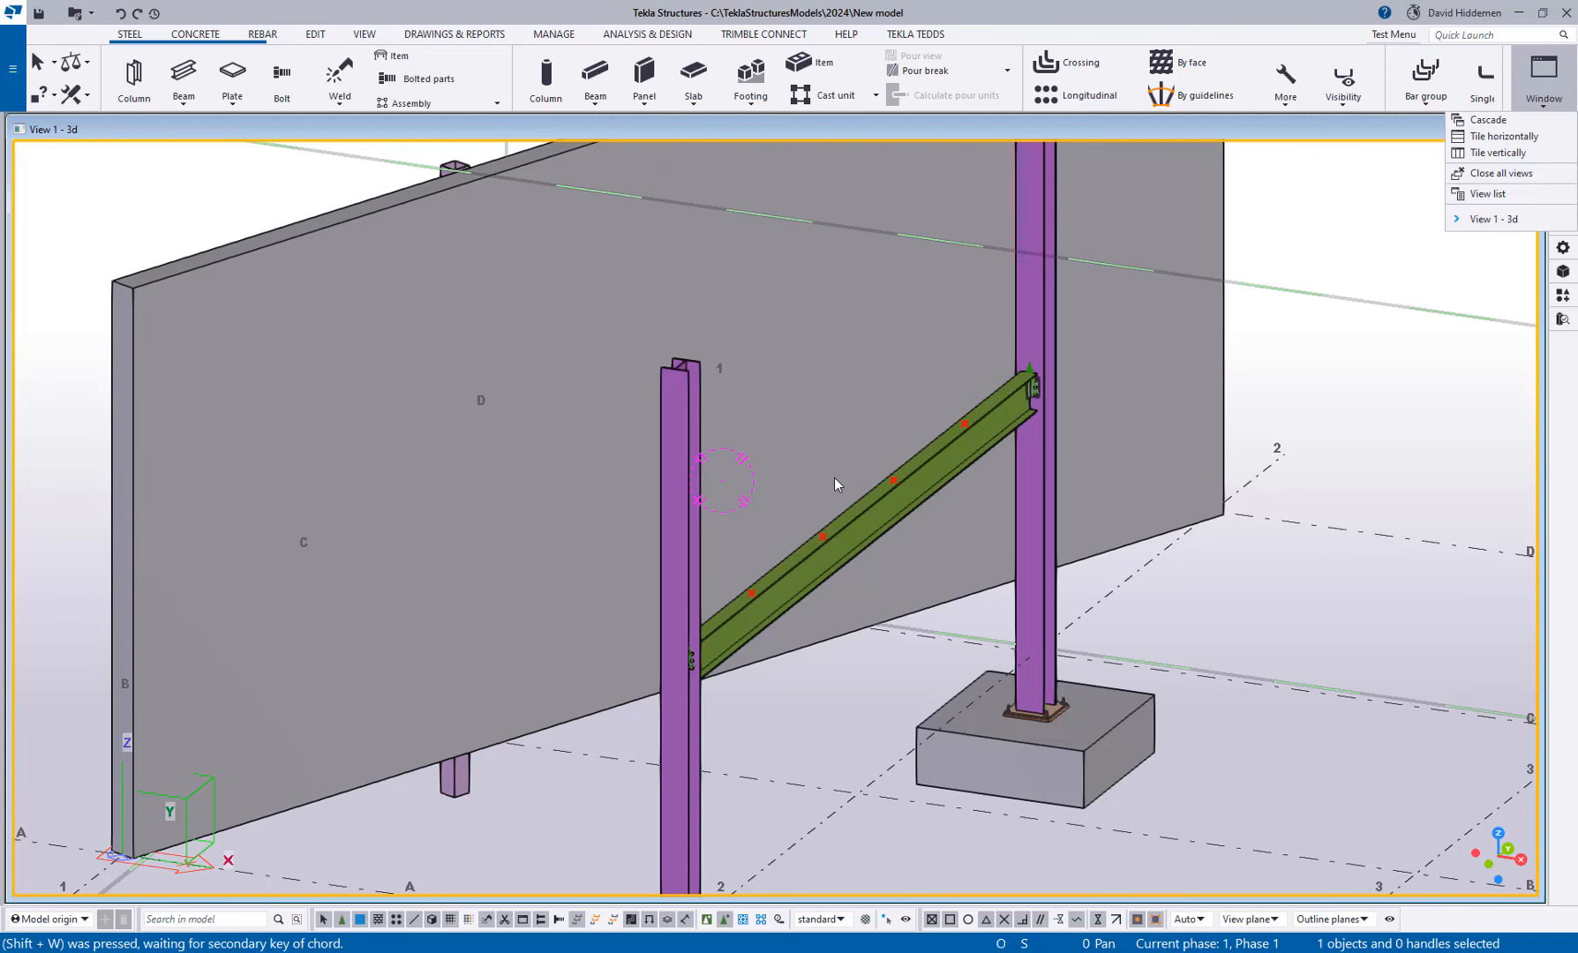
pyautogui.moveTo(835, 477); pyautogui.dragTo(796, 490, button='middle')
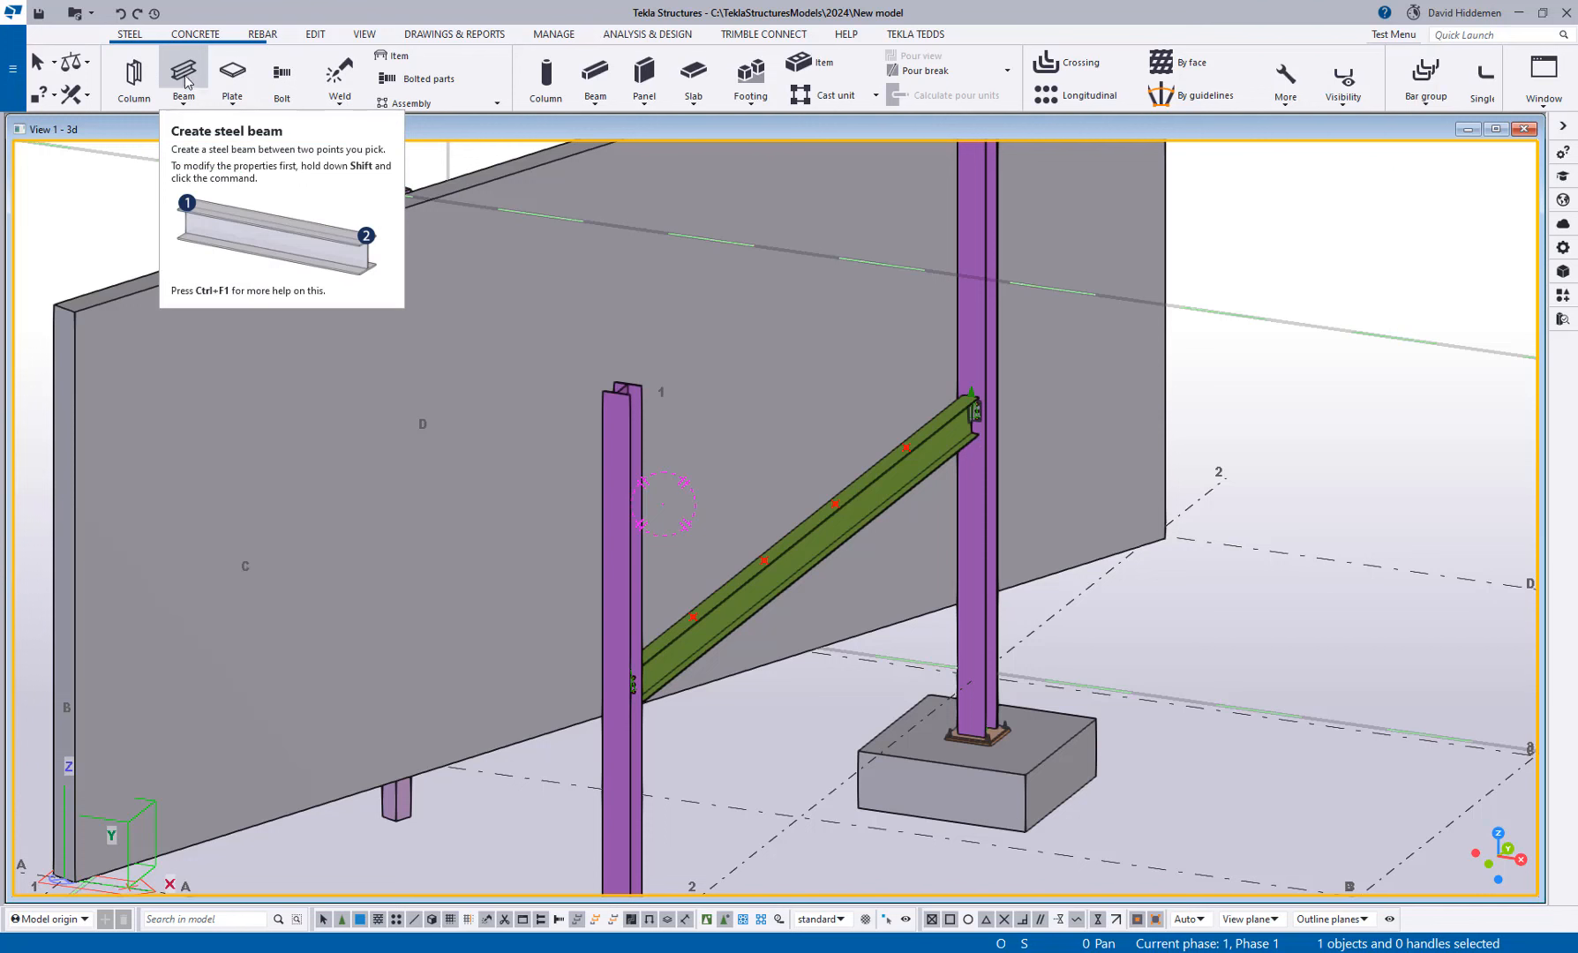
# Step: Create a steel beam from the point nearest grid line C on the grid line 2 beam, perpendicular to the skewed wall
pyautogui.click(187, 79)
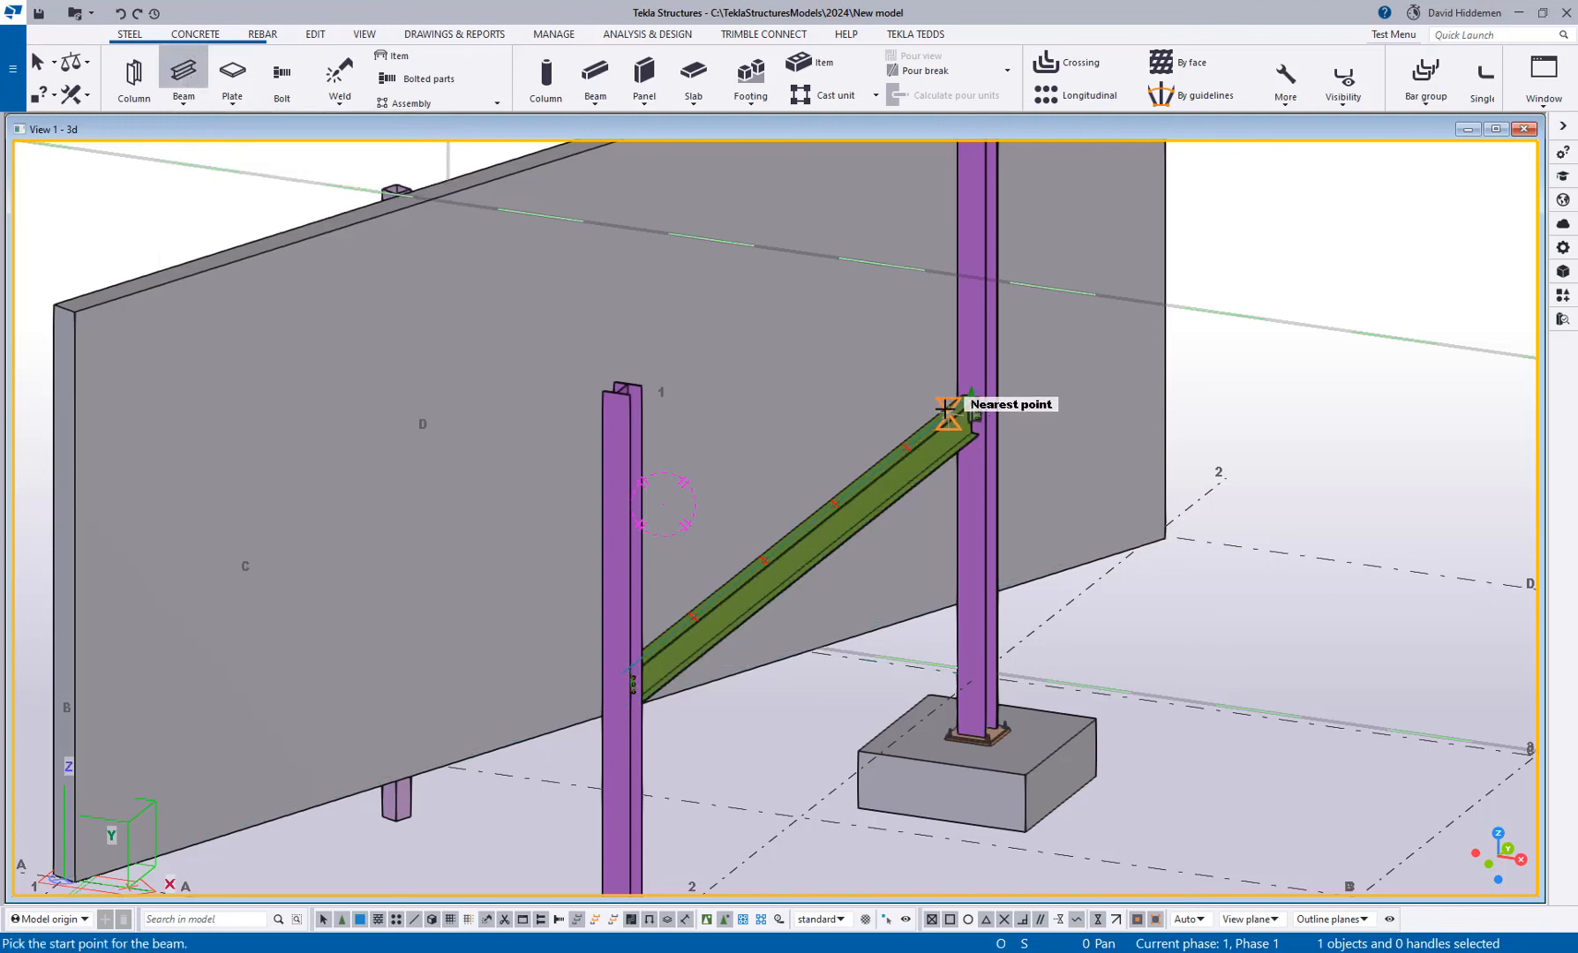
pyautogui.moveTo(760, 532); pyautogui.dragTo(821, 540, button='middle')
pyautogui.moveTo(946, 537); pyautogui.dragTo(831, 439, button='middle')
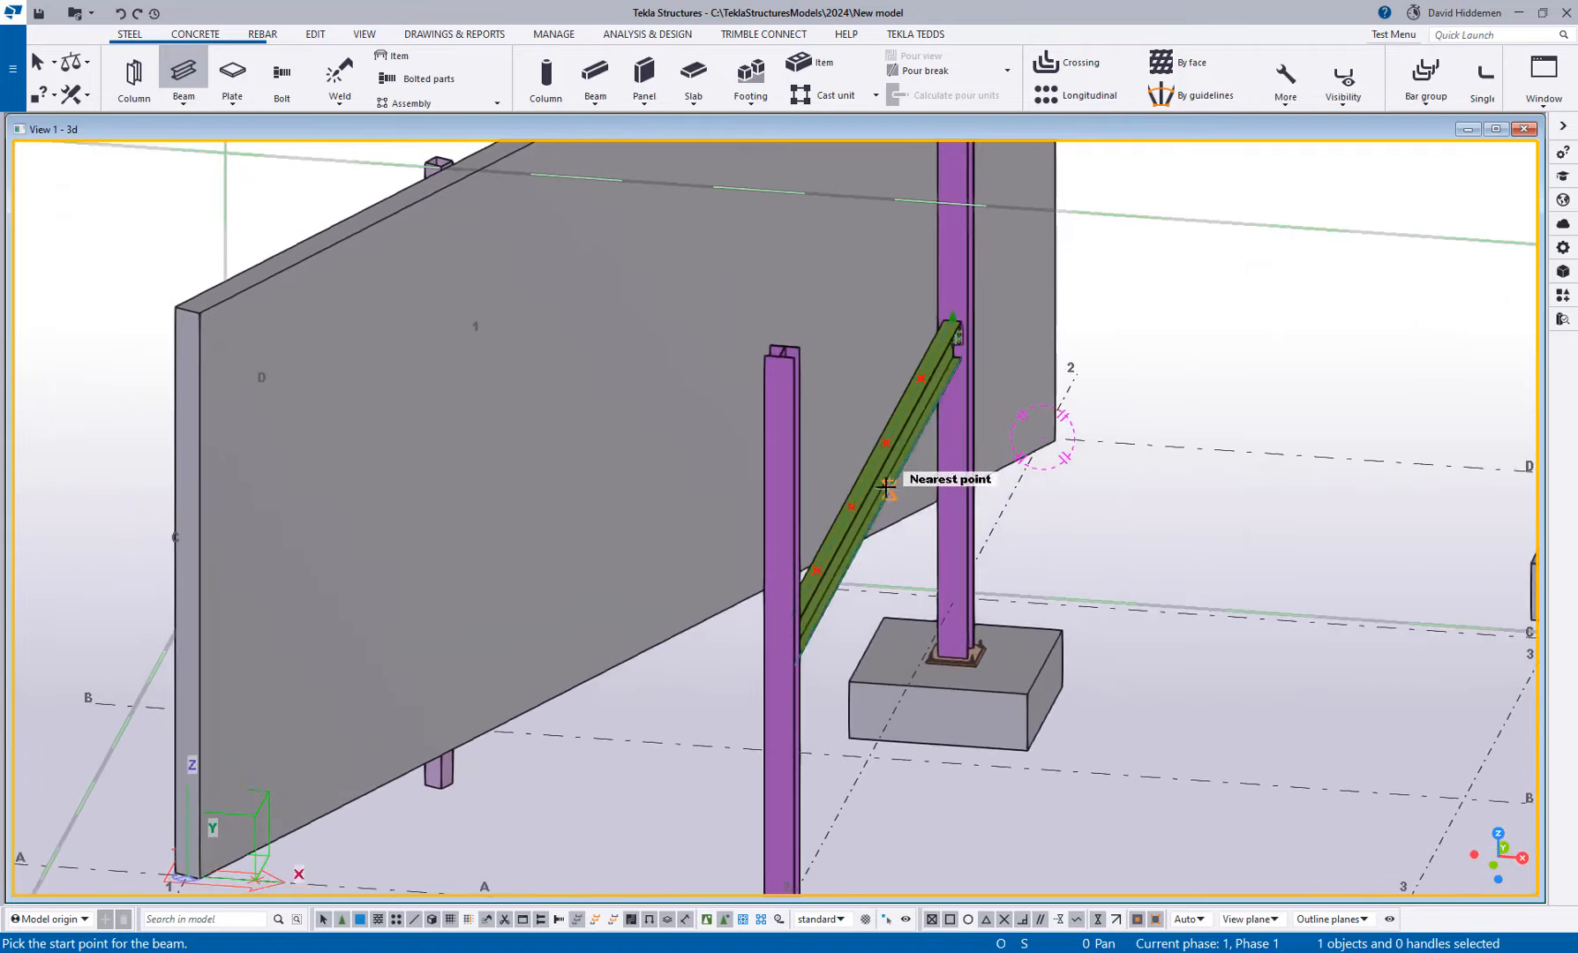
pyautogui.keyDown('ctrl'); pyautogui.moveTo(883, 491); pyautogui.dragTo(946, 500, button='middle'); pyautogui.keyUp('ctrl')
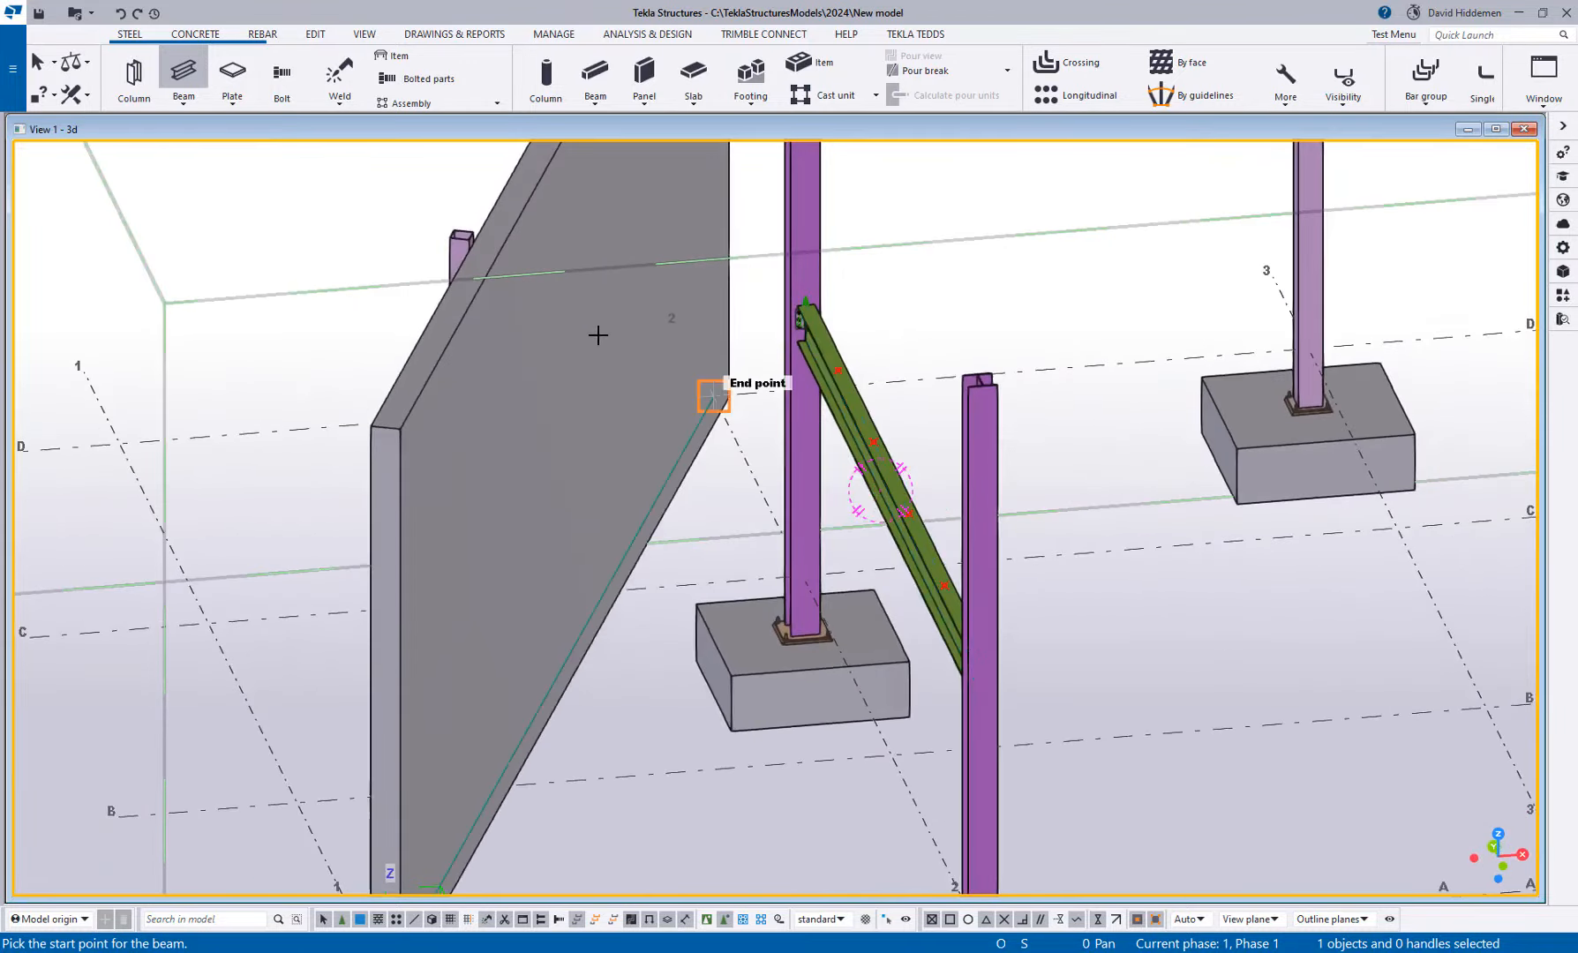
pyautogui.keyDown('ctrl'); pyautogui.moveTo(865, 415); pyautogui.dragTo(807, 447, button='middle'); pyautogui.keyUp('ctrl')
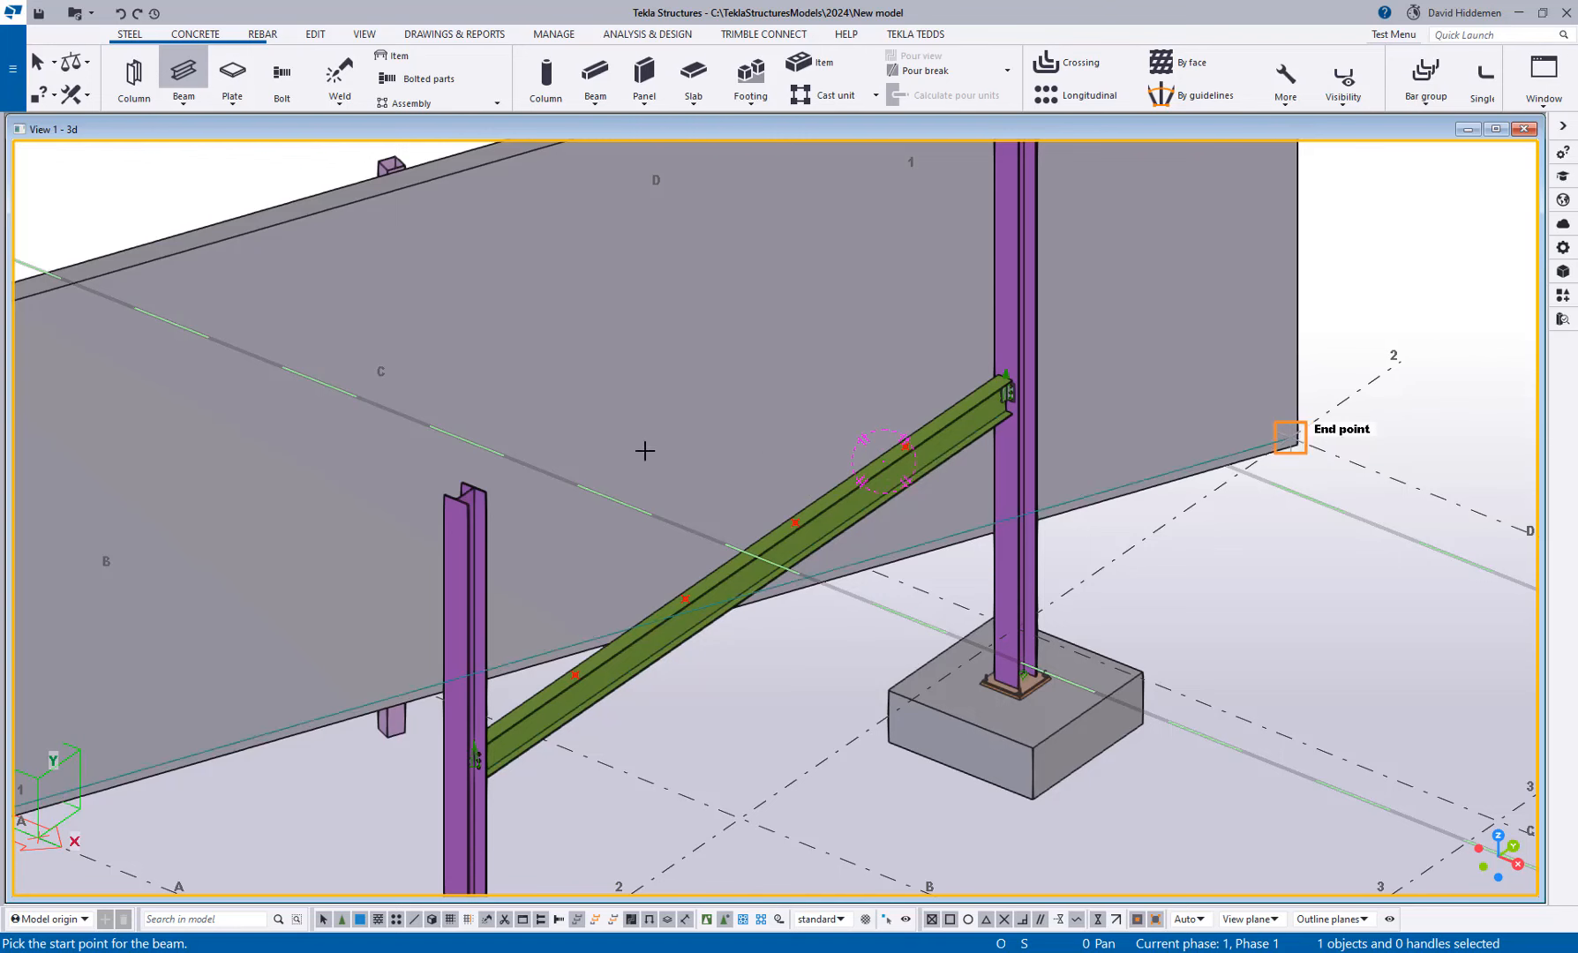
pyautogui.moveTo(814, 406); pyautogui.dragTo(794, 411, button='middle')
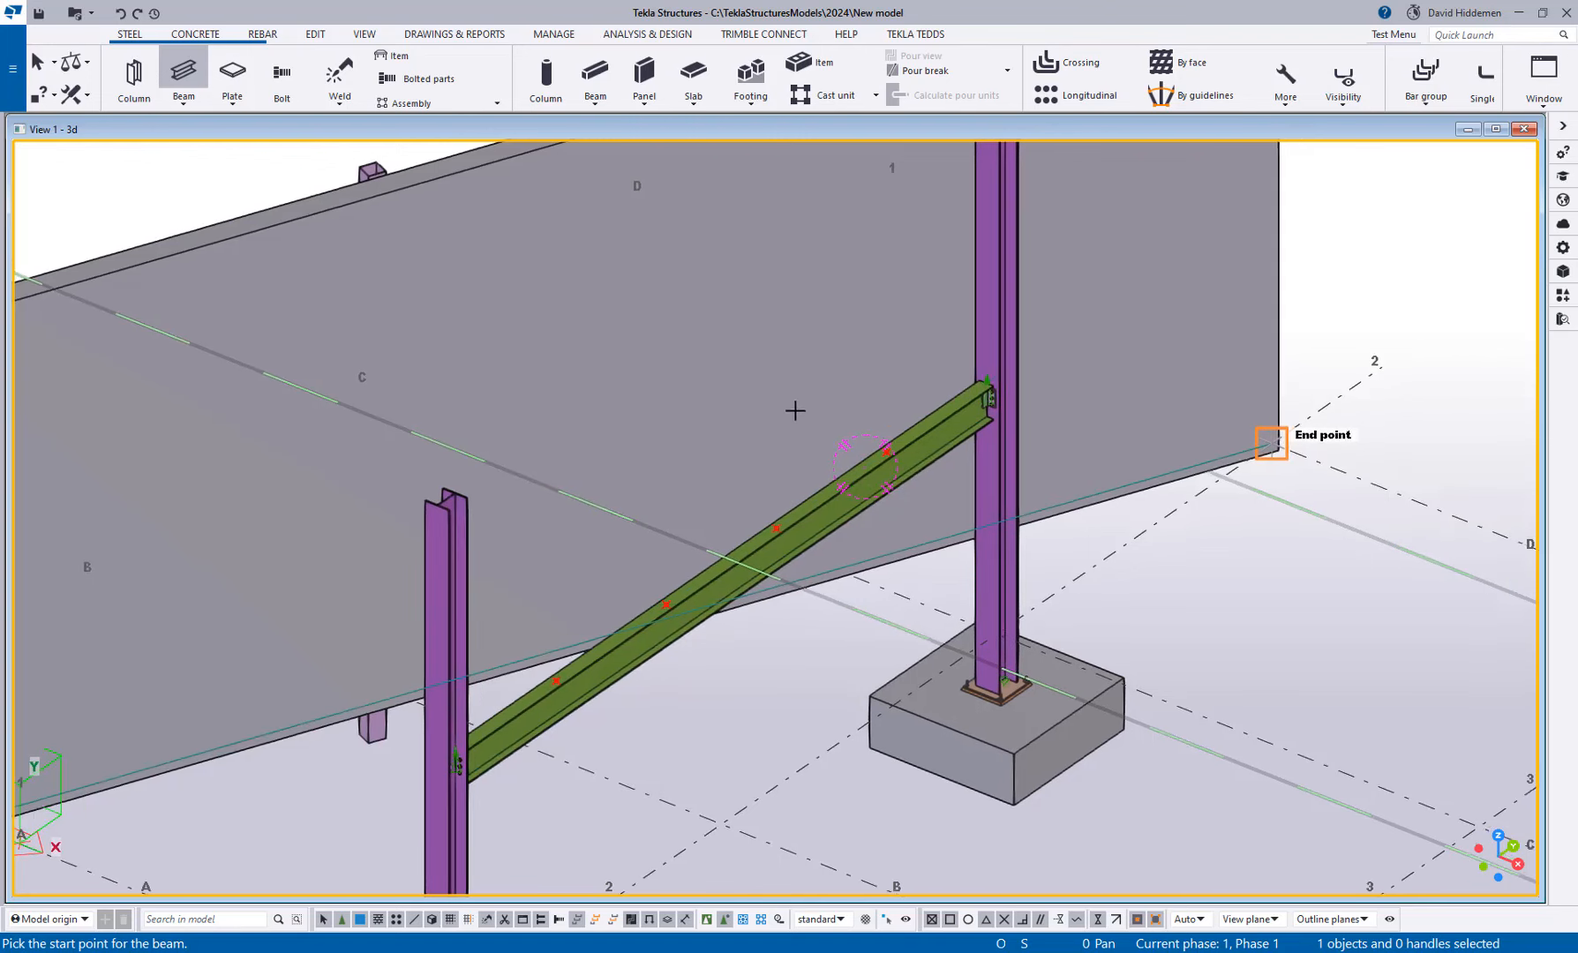
pyautogui.click(885, 453)
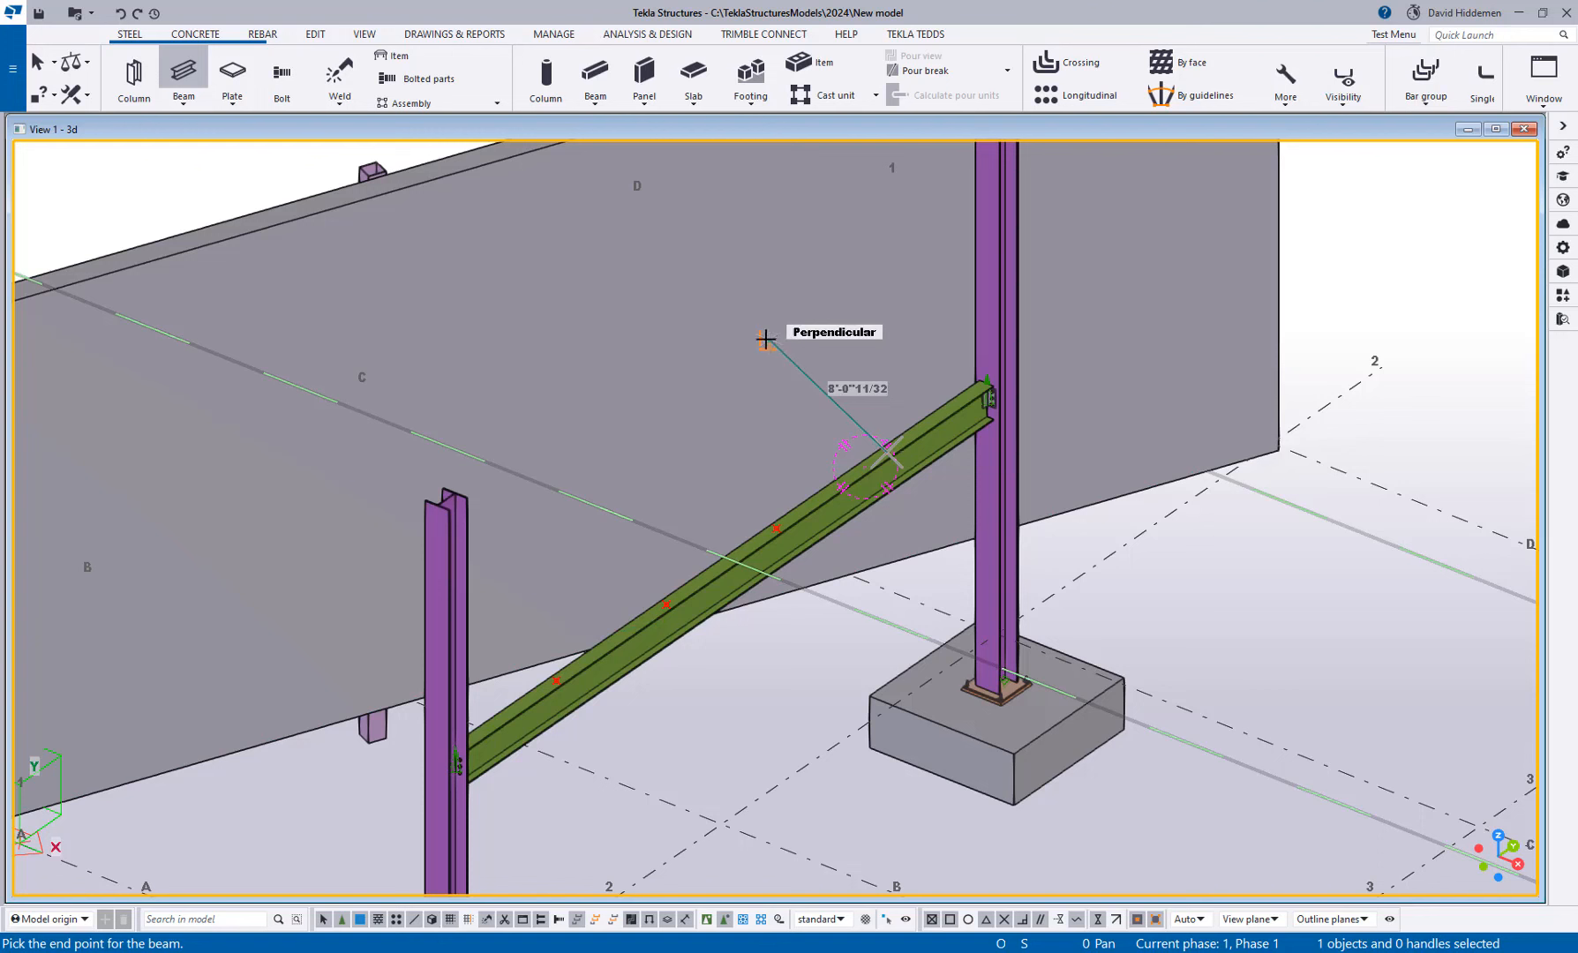
pyautogui.rightClick(835, 272)
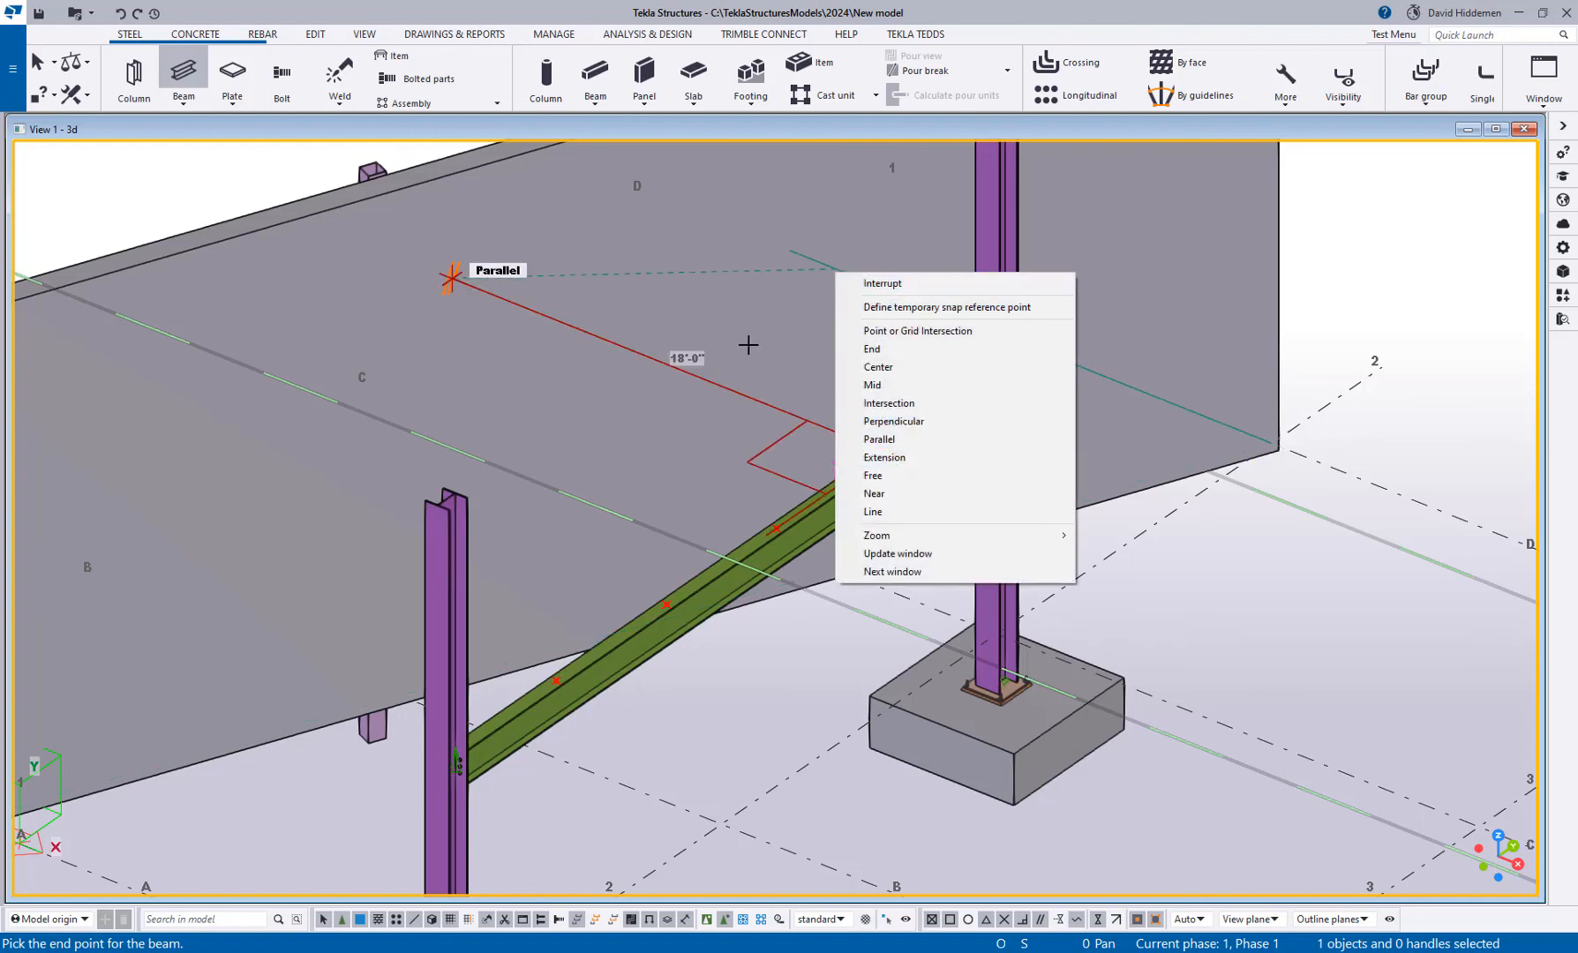
pyautogui.click(818, 130)
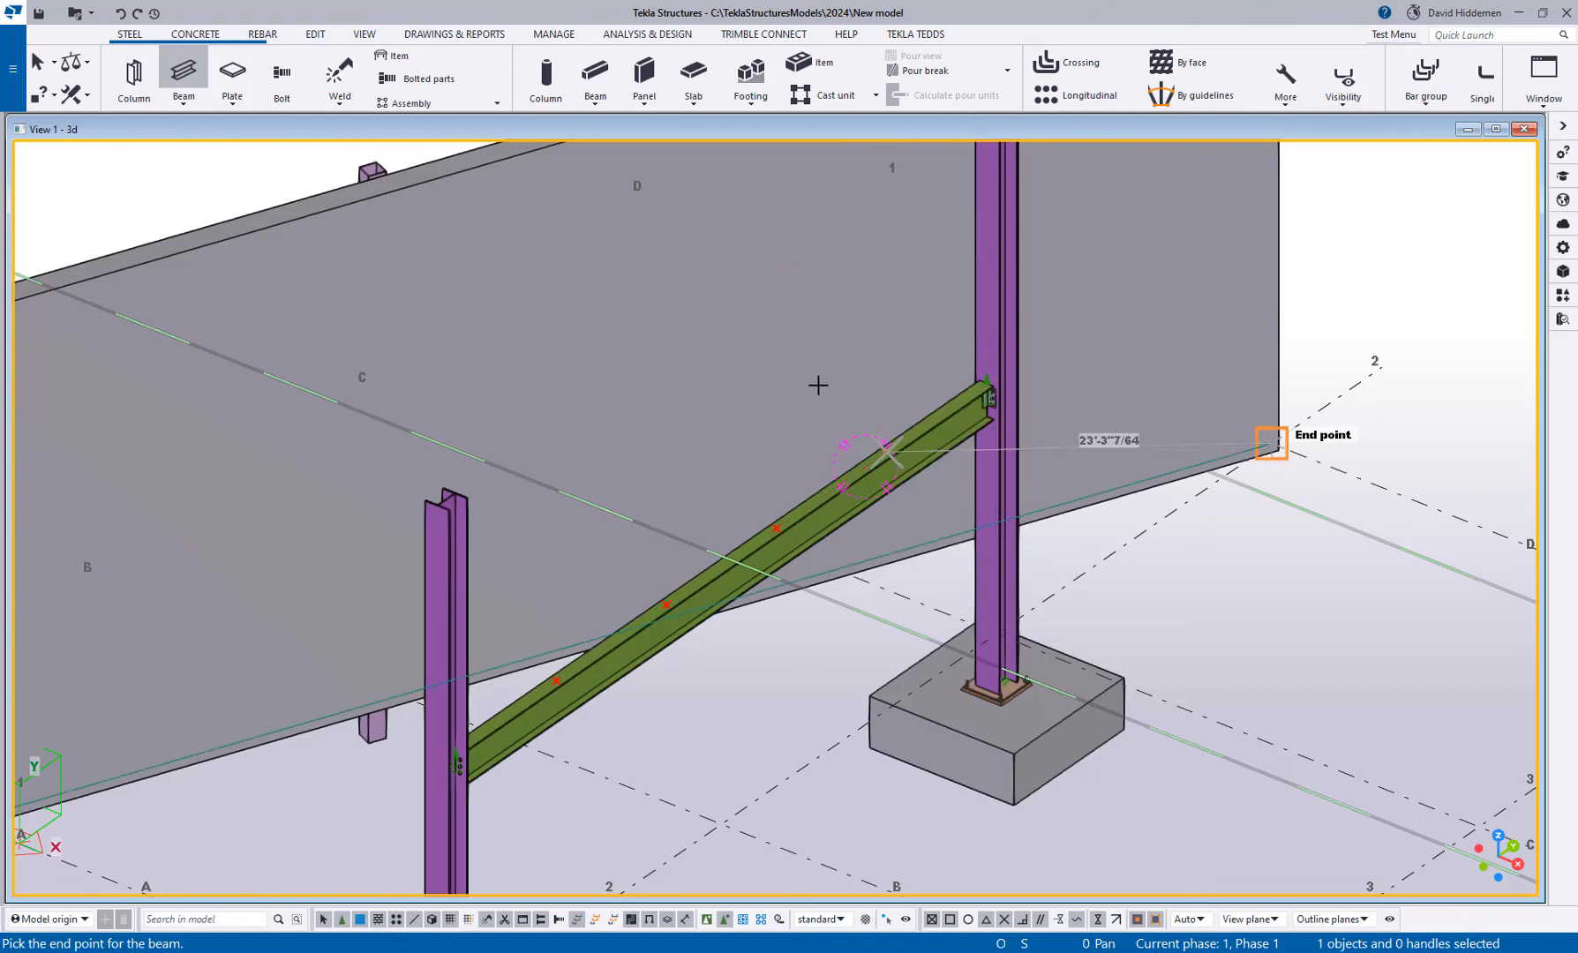
pyautogui.click(770, 351)
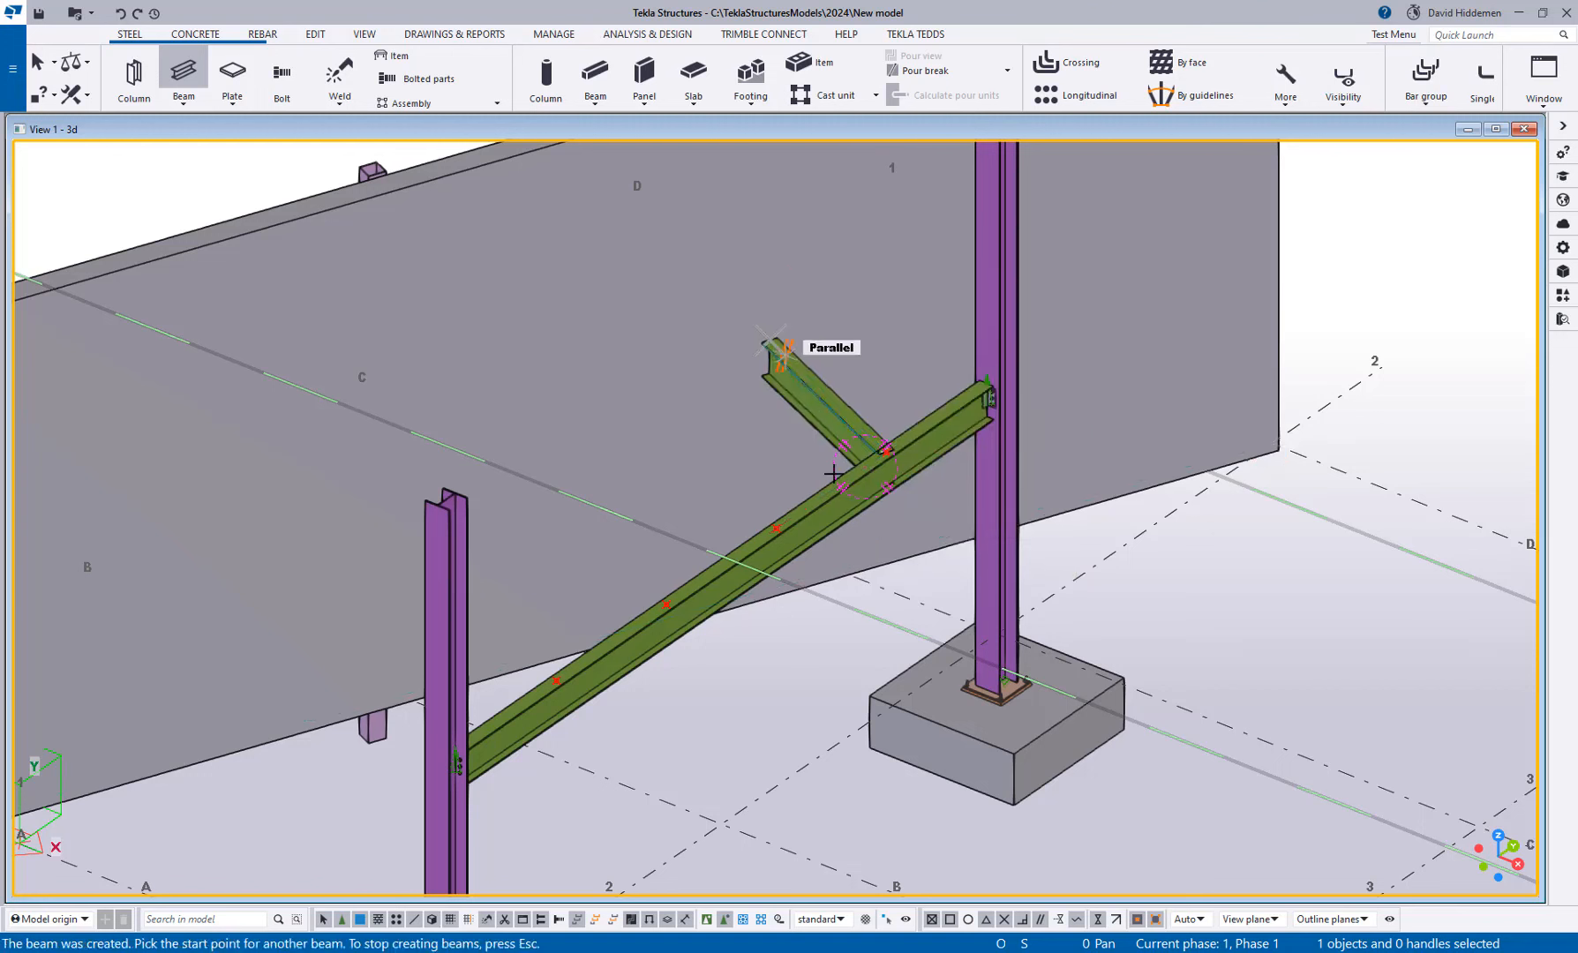
# Step: Create steel beams from the remaining three points on the grid line 2 beam, each perpendicular to the skewed wall, and end the command
pyautogui.click(776, 530)
pyautogui.click(623, 381)
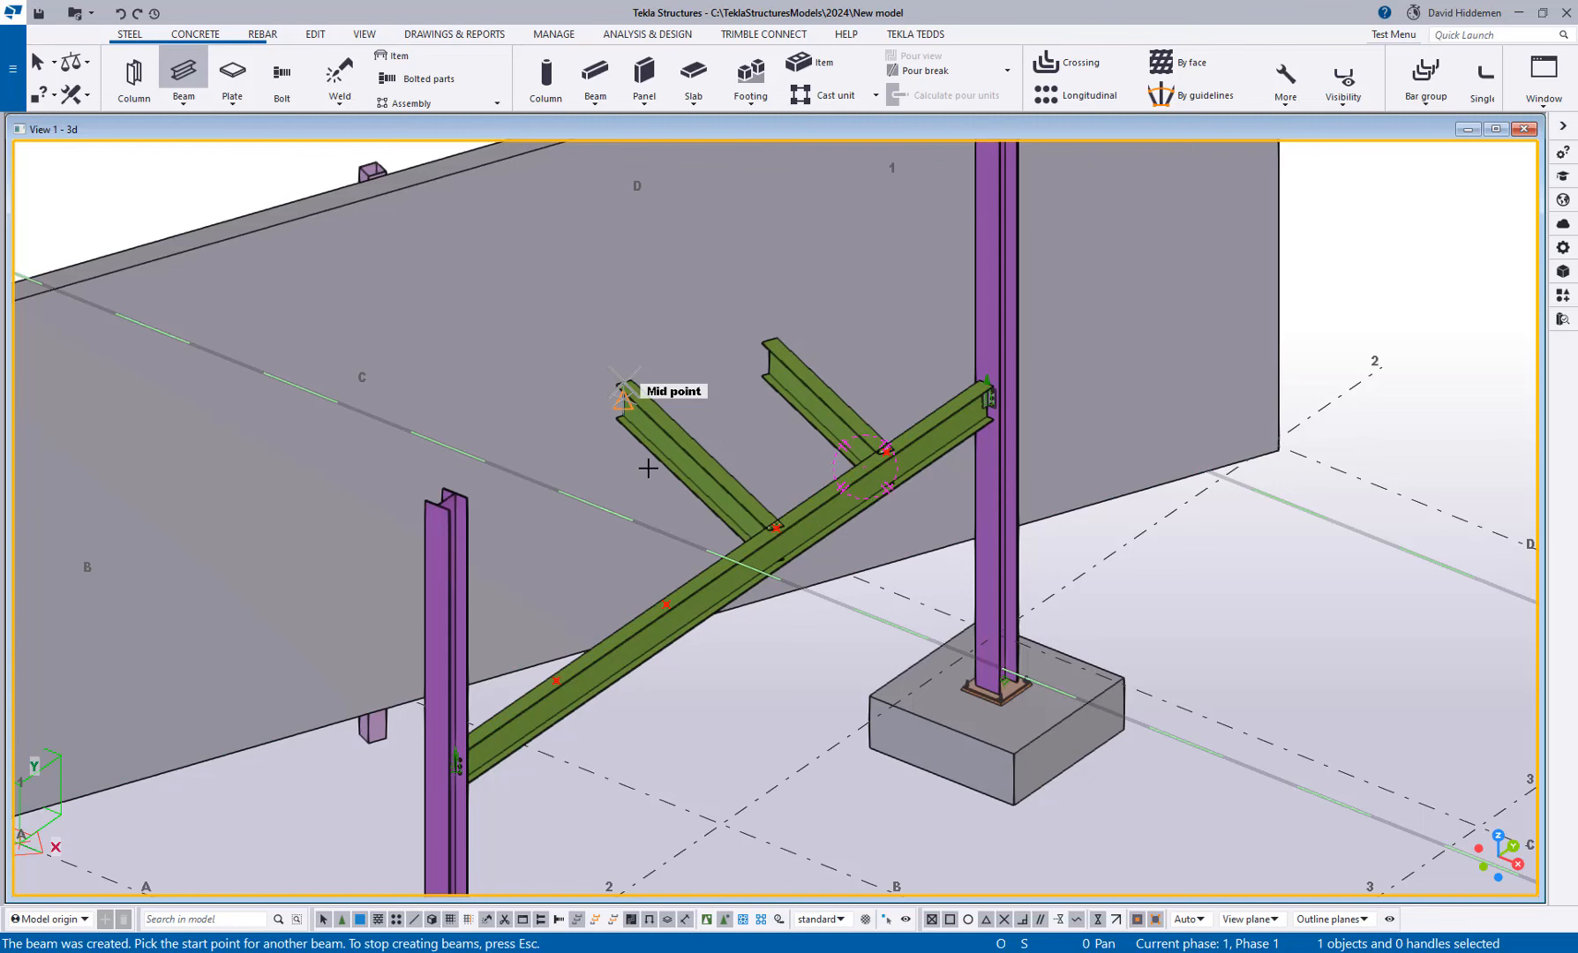
pyautogui.click(667, 603)
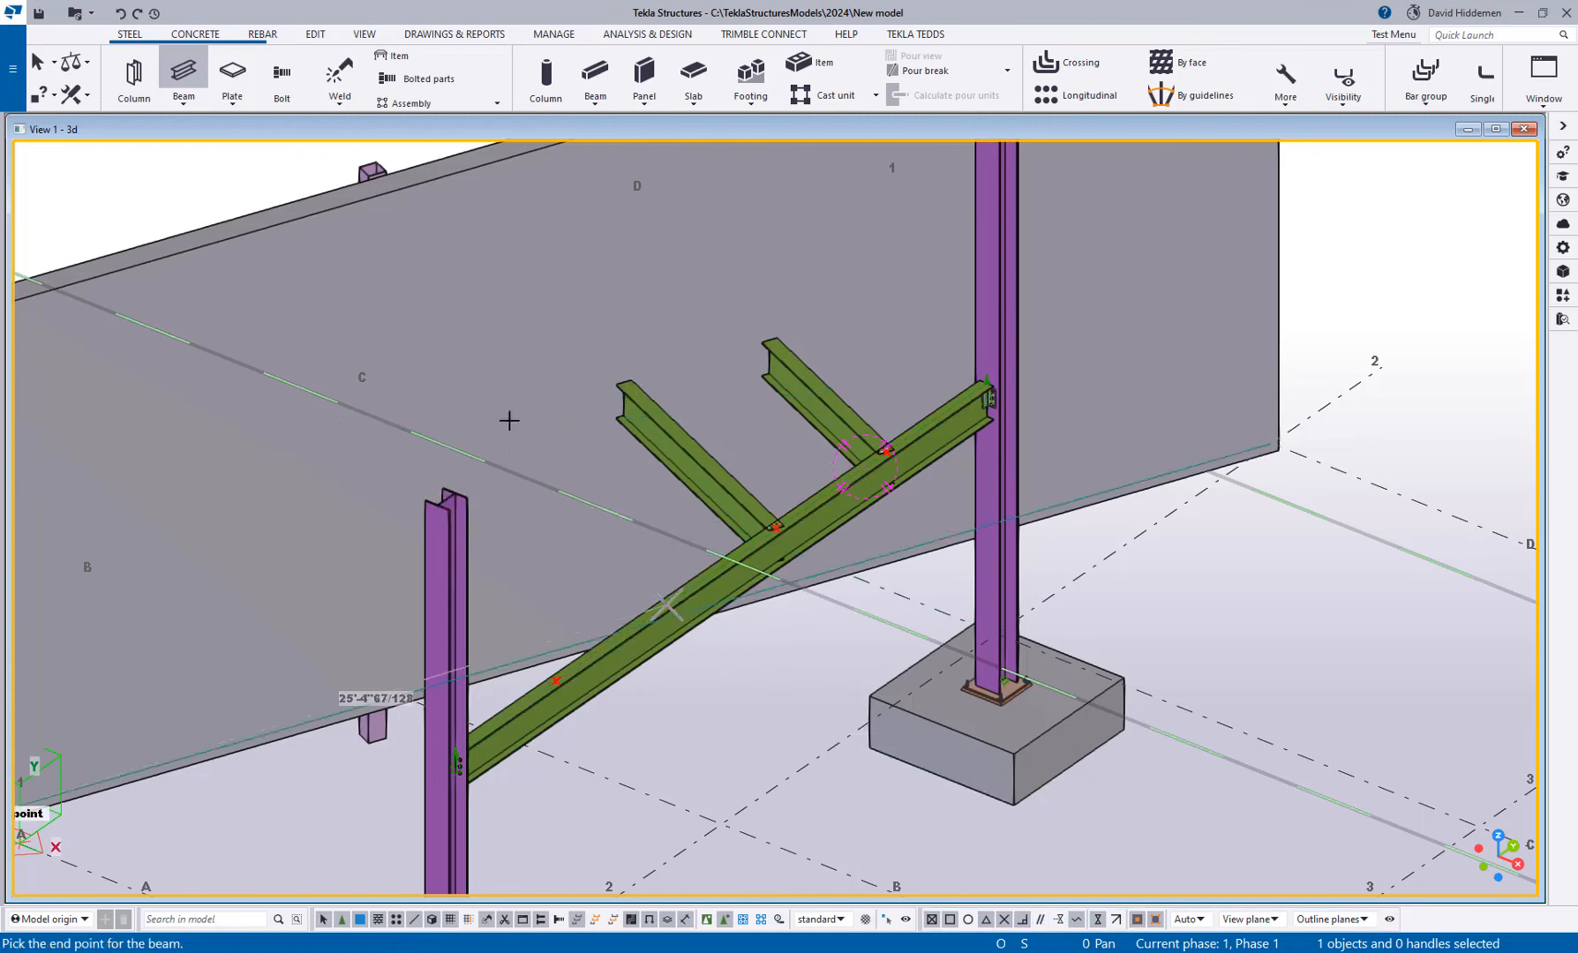
pyautogui.click(479, 423)
pyautogui.moveTo(544, 686); pyautogui.dragTo(600, 626, button='middle')
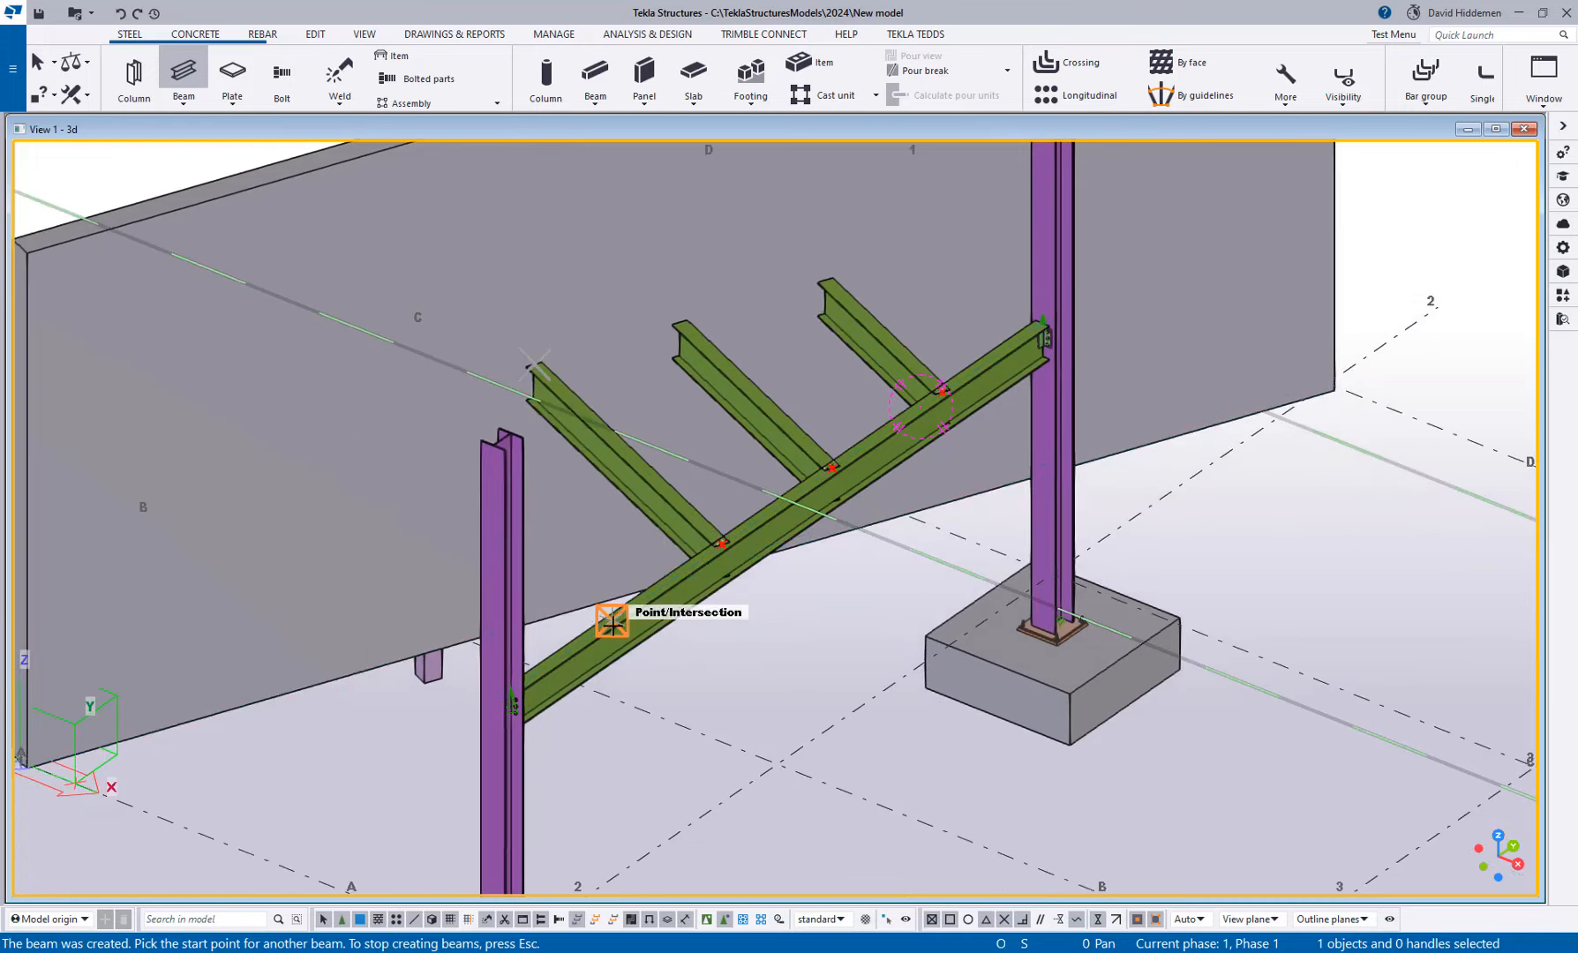
pyautogui.click(611, 621)
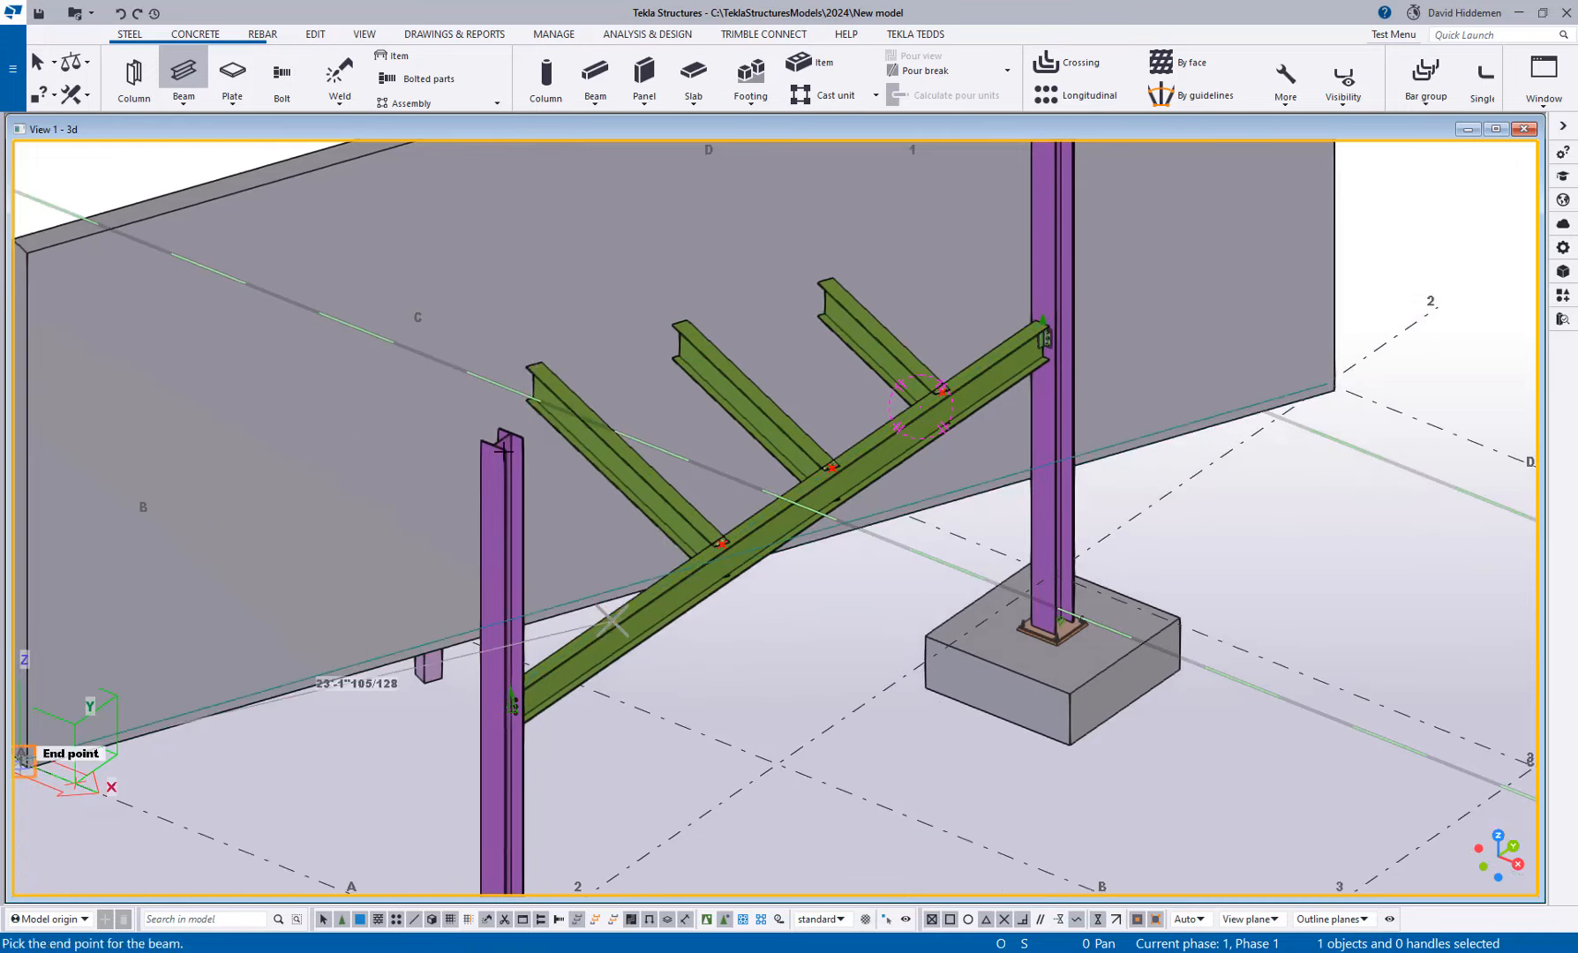
pyautogui.click(399, 432)
pyautogui.rightClick(602, 307)
pyautogui.click(636, 312)
# Step: Check in plan view how the new beams meet the skewed wall, and return to the 3D view
pyautogui.moveTo(627, 340); pyautogui.dragTo(645, 356, button='middle')
pyautogui.hotkey('ctrl', 'p')
pyautogui.scroll(6, 610, 471)
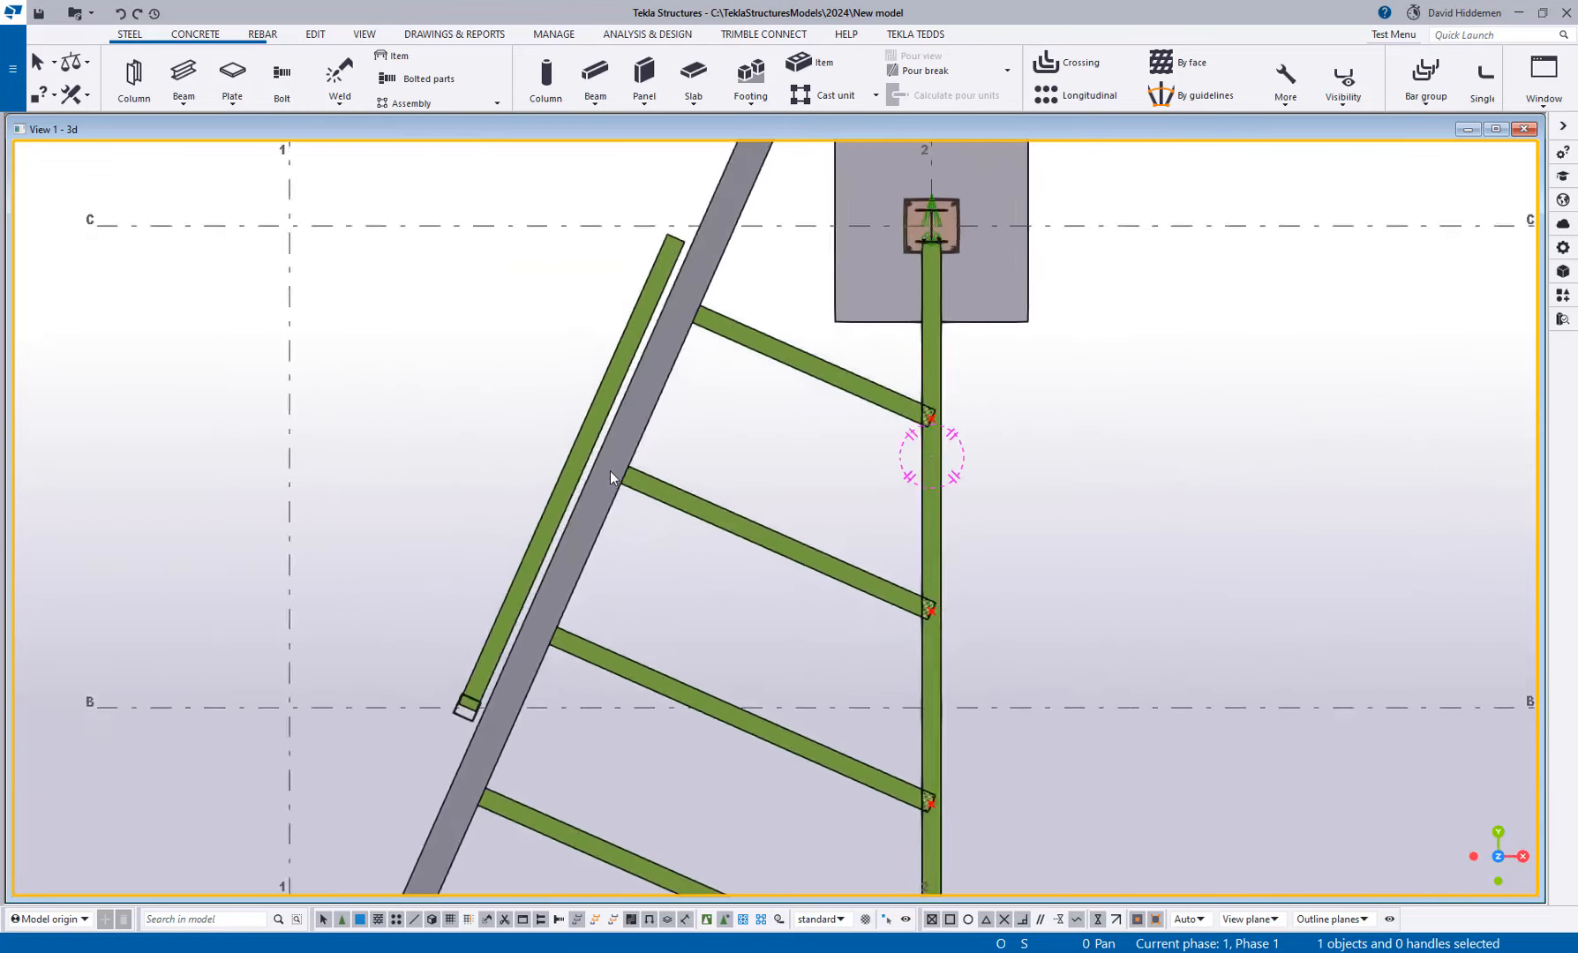
pyautogui.click(796, 263)
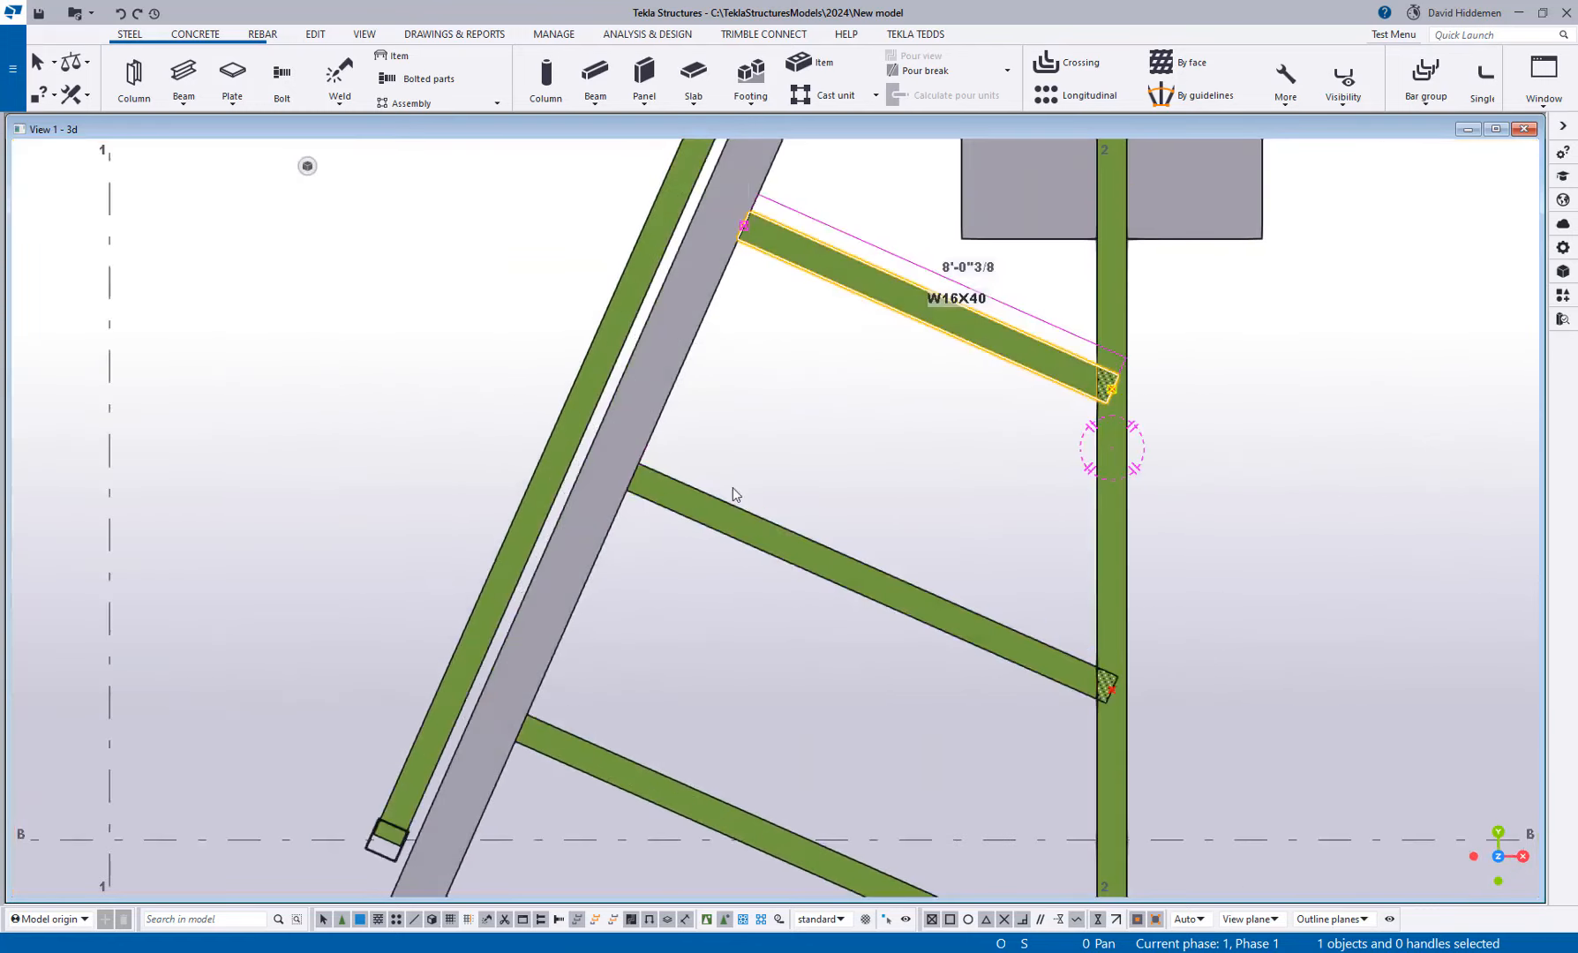
pyautogui.click(589, 755)
pyautogui.moveTo(658, 708); pyautogui.dragTo(754, 421, button='middle')
pyautogui.click(568, 731)
pyautogui.scroll(-5, 614, 632)
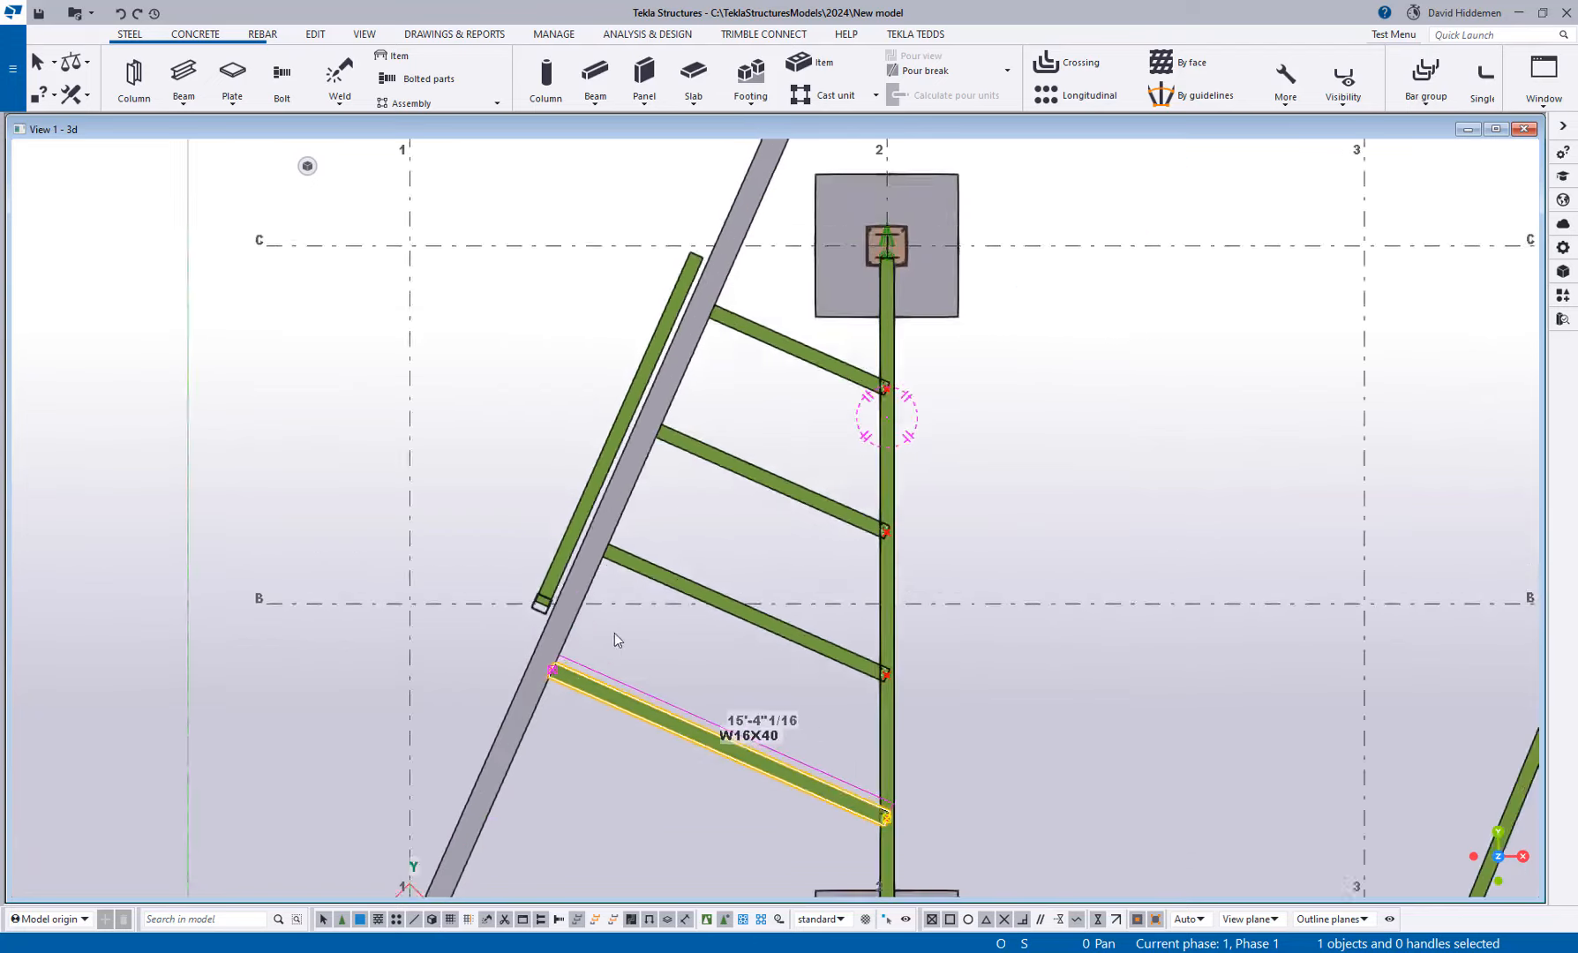
pyautogui.hotkey('ctrl', 'p')
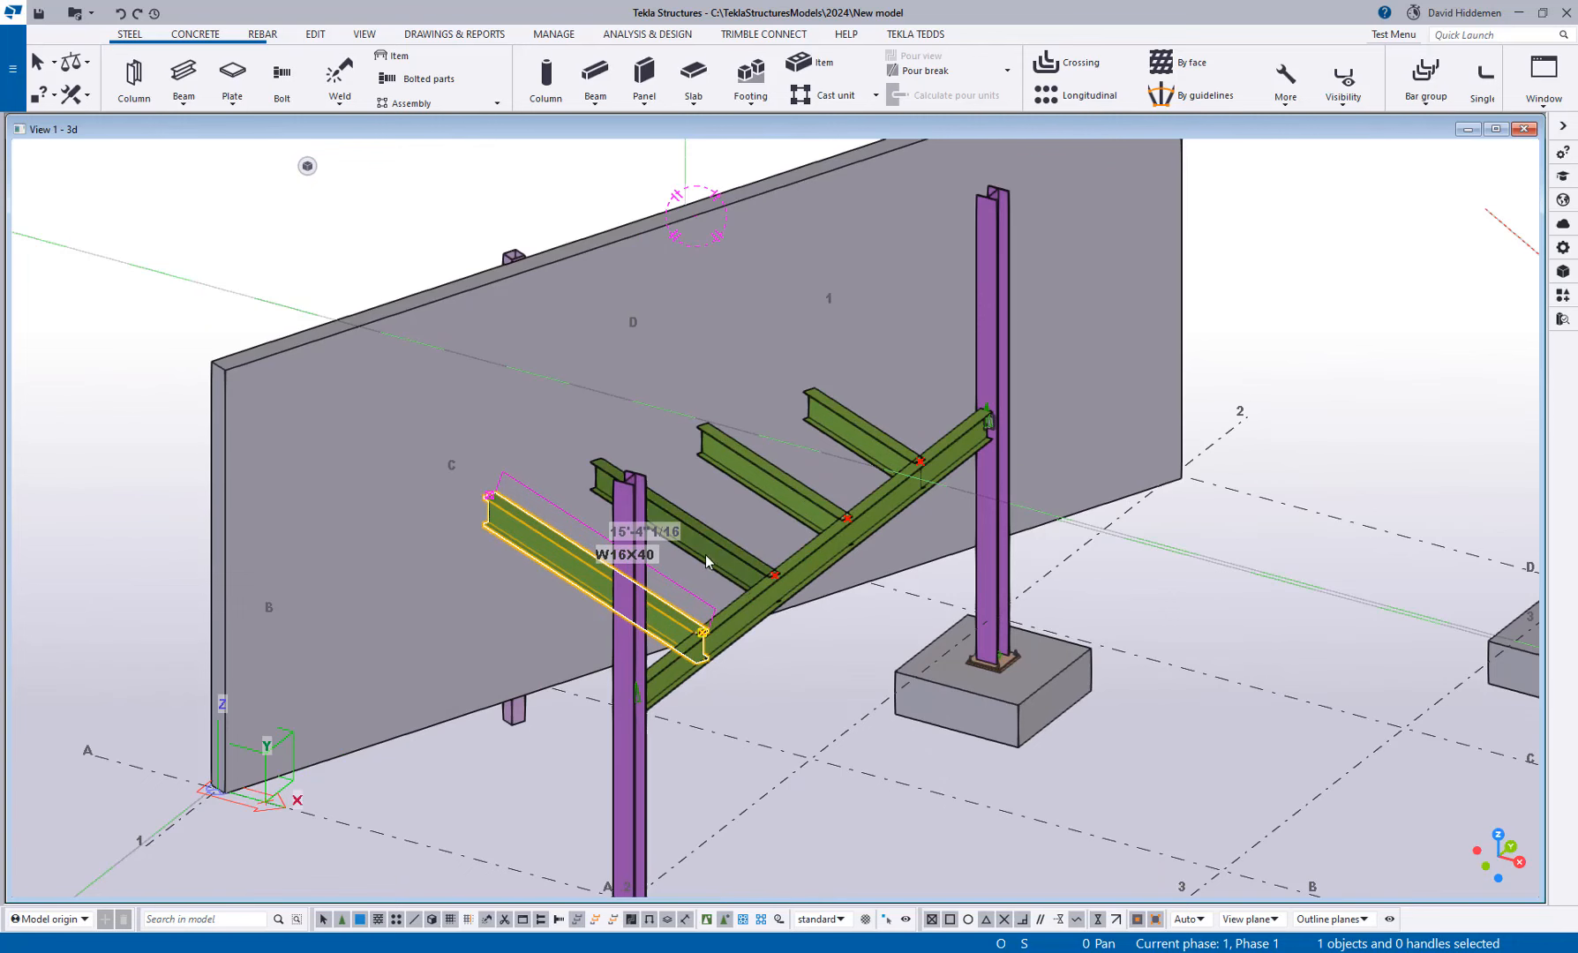
# Step: Delete the two perpendicular beams nearest grid line A and display the model parts as transparent
pyautogui.press('Delete')
pyautogui.moveTo(717, 552); pyautogui.dragTo(748, 626, button='middle')
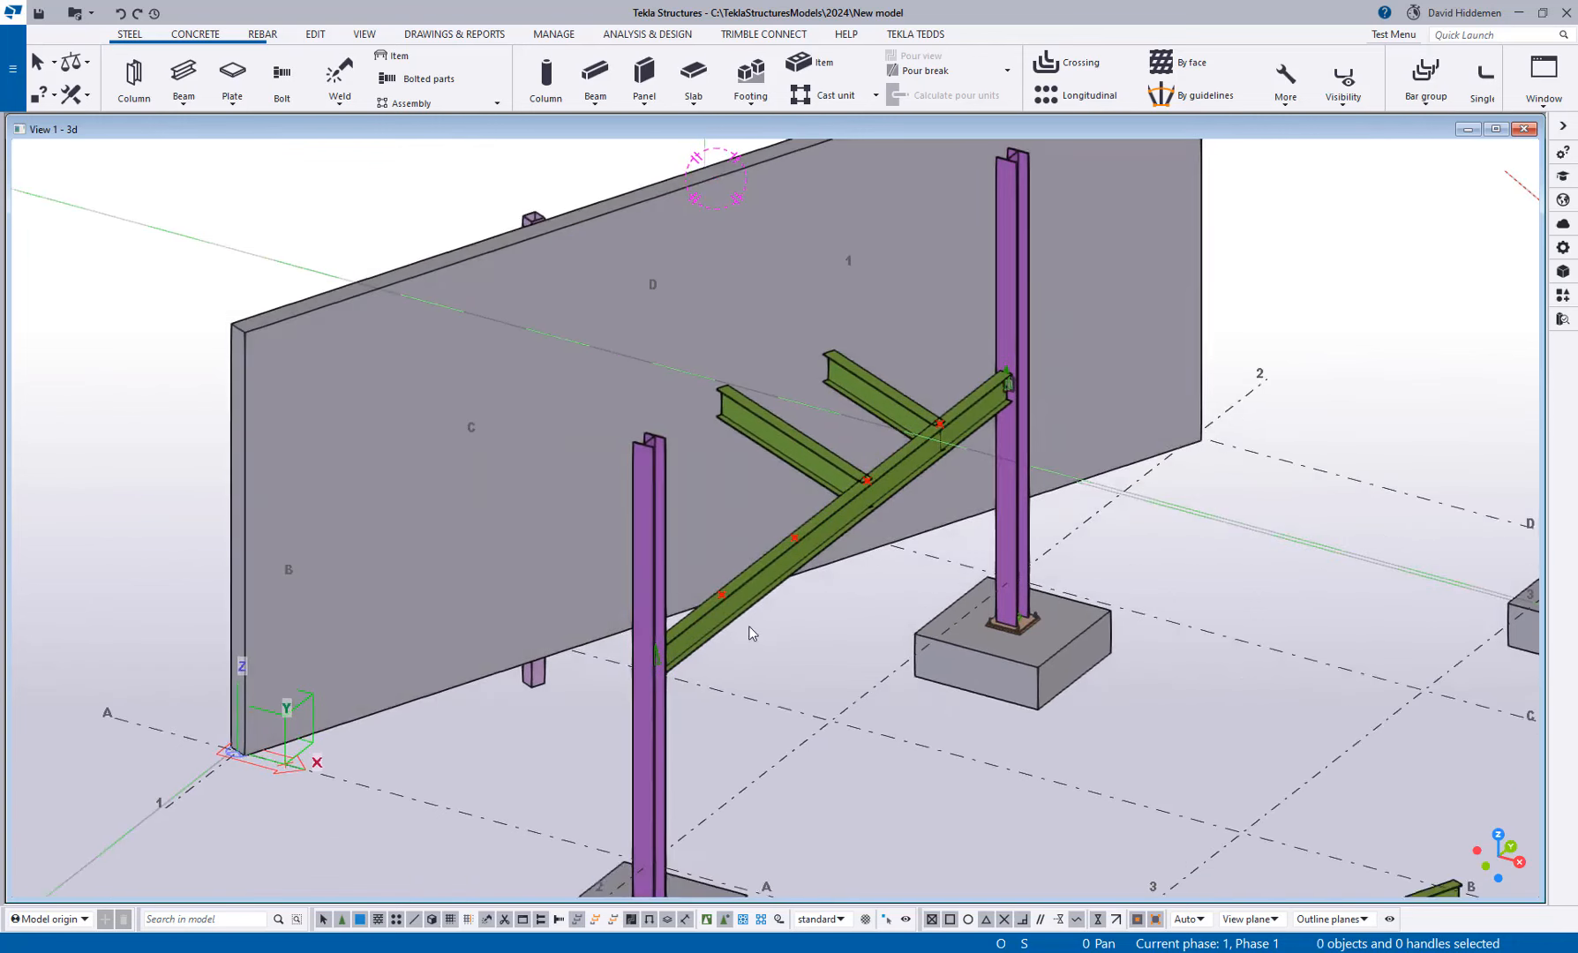
pyautogui.hotkey('ctrl', '2')
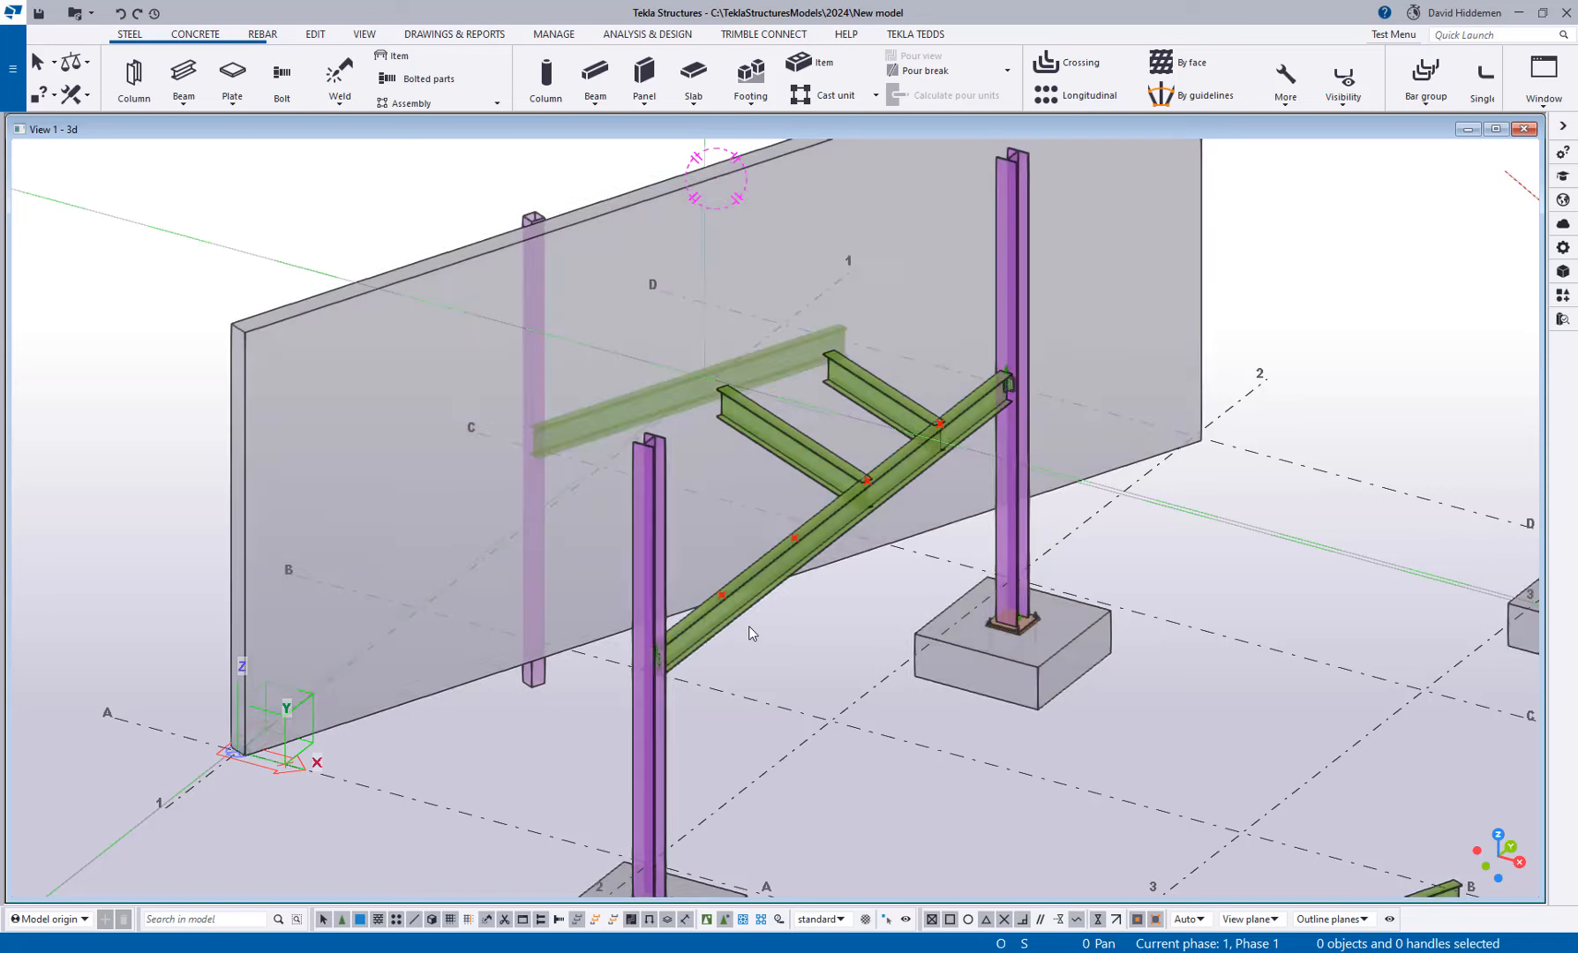
# Step: Create a steel beam from the third point on the grid line 2 beam to the wall face using the Perpendicular snap override
pyautogui.click(192, 75)
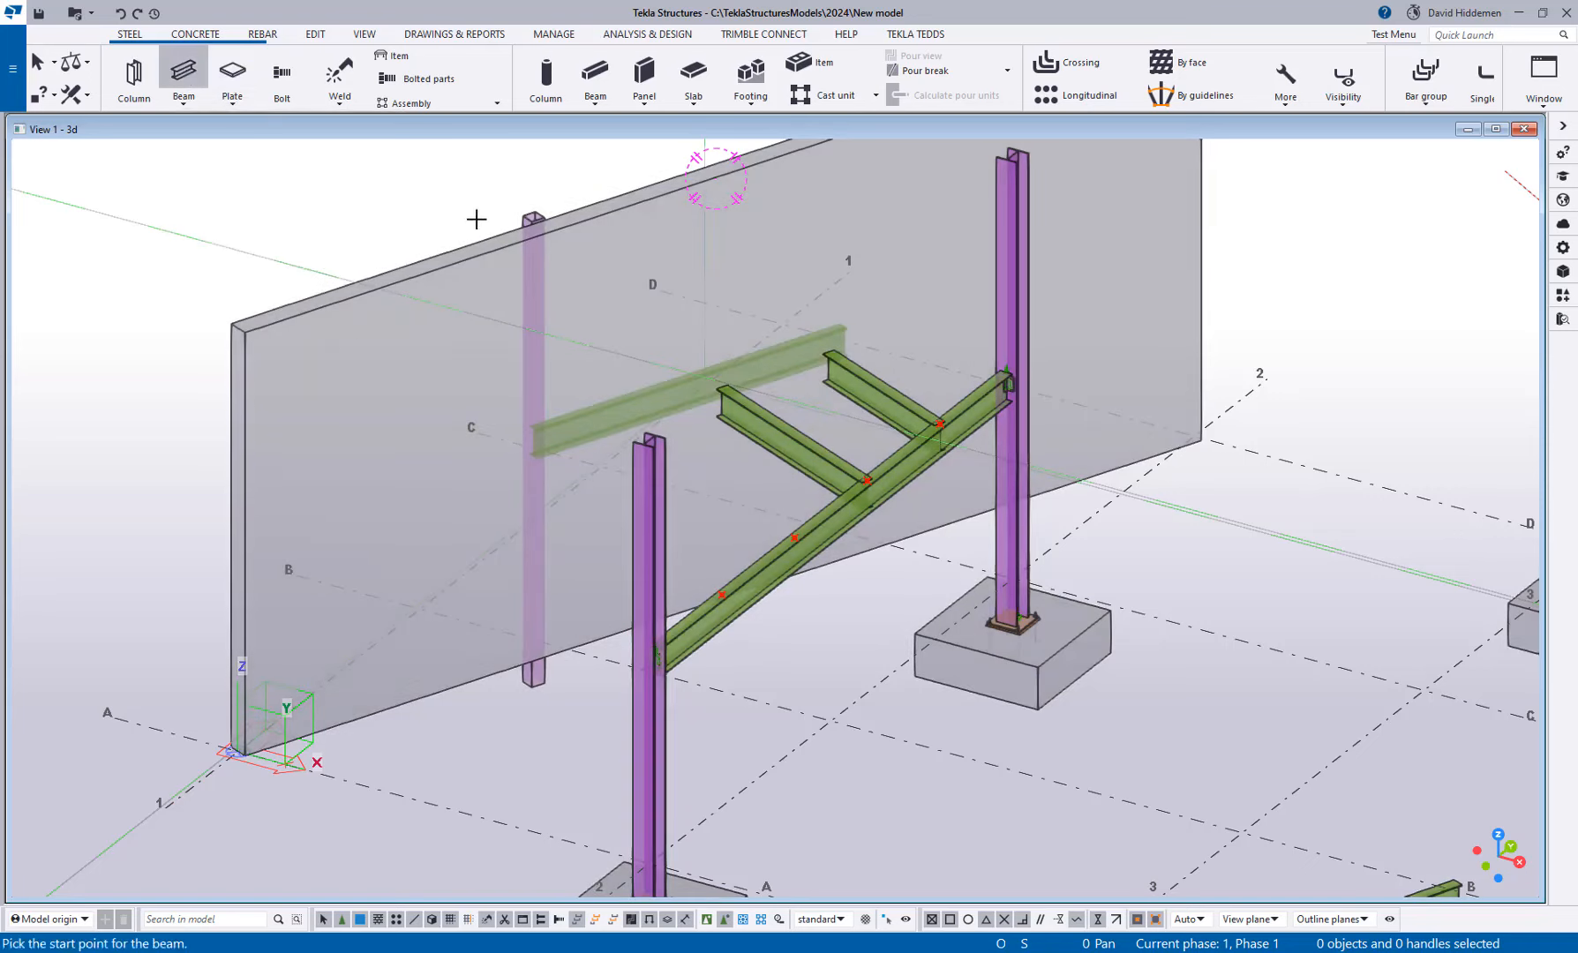
pyautogui.click(793, 537)
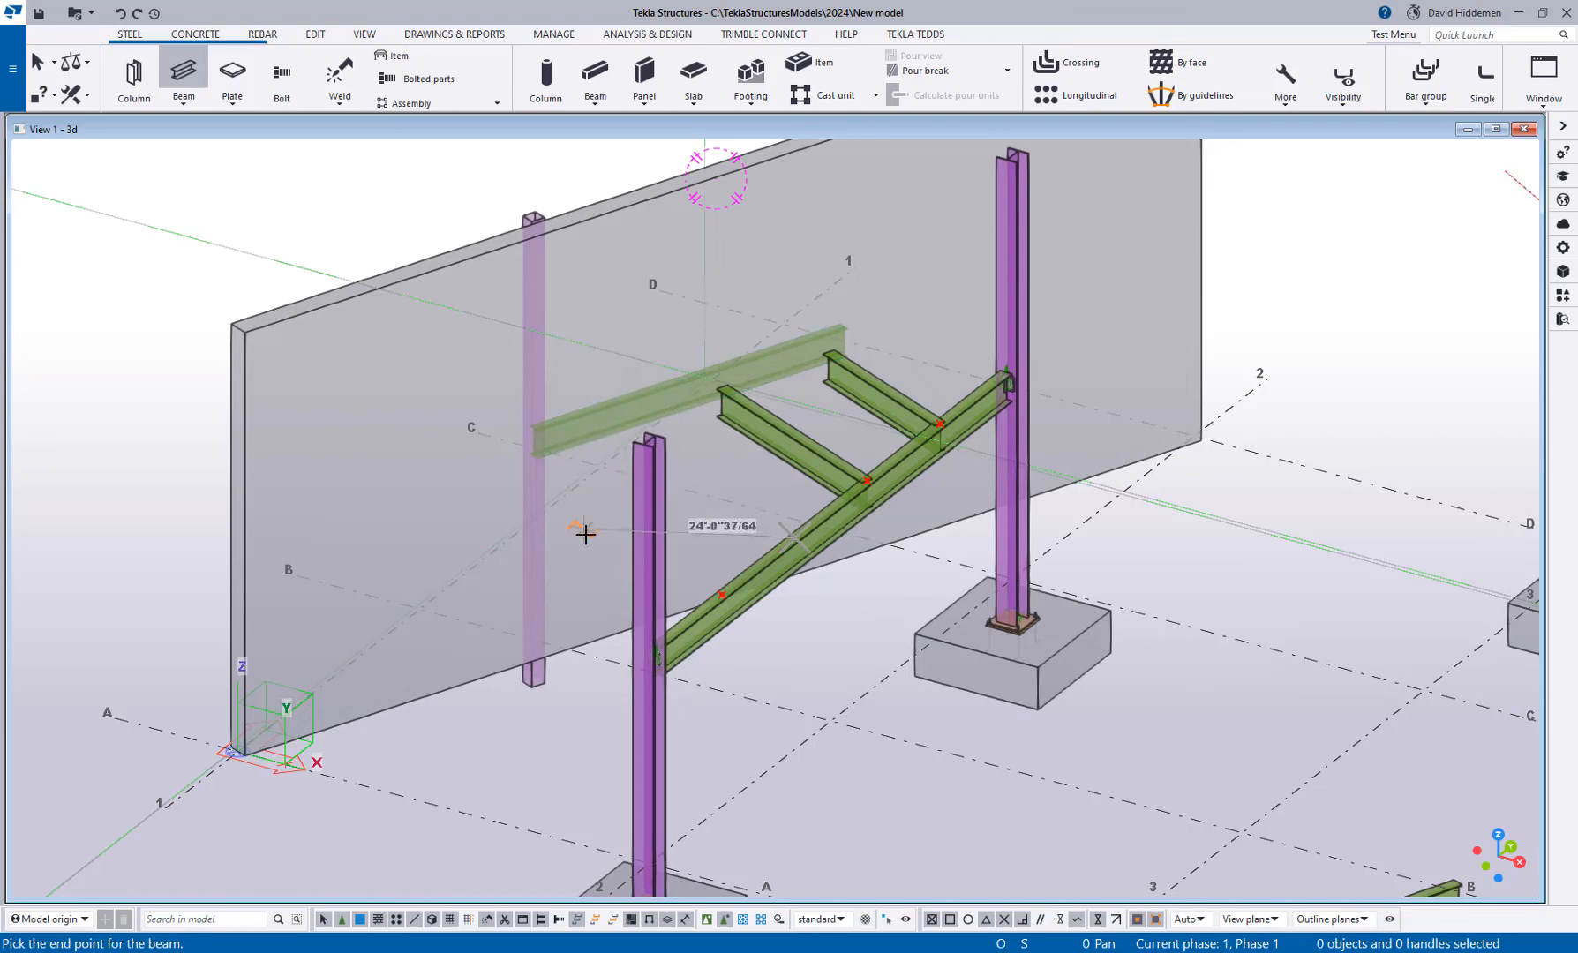
pyautogui.rightClick(610, 340)
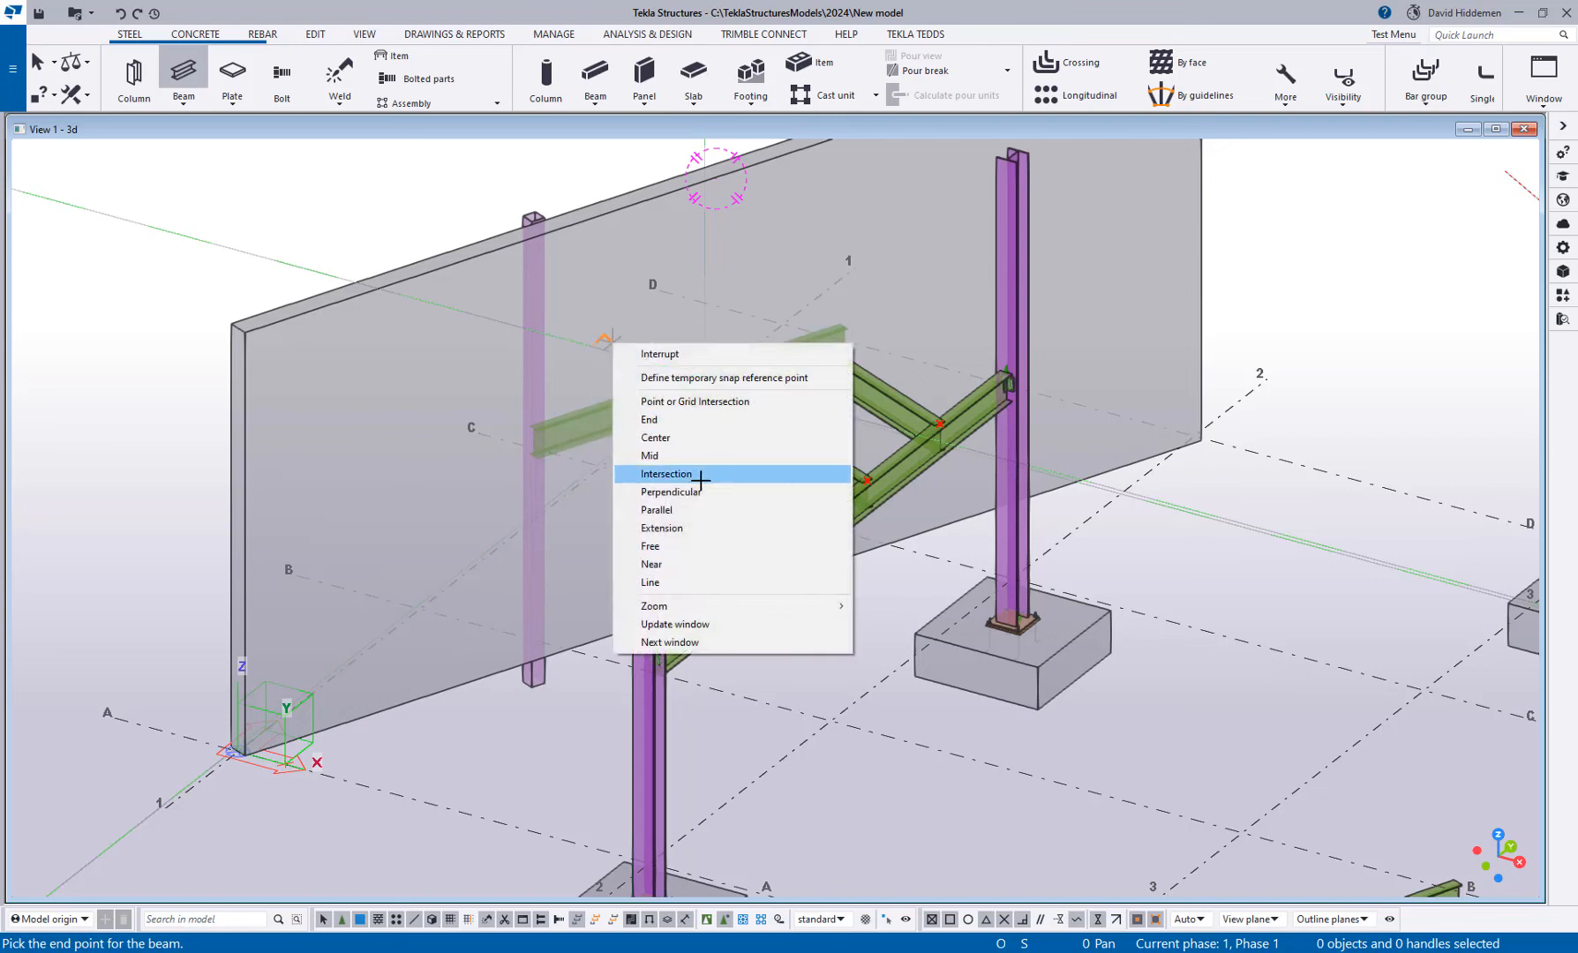
pyautogui.click(670, 491)
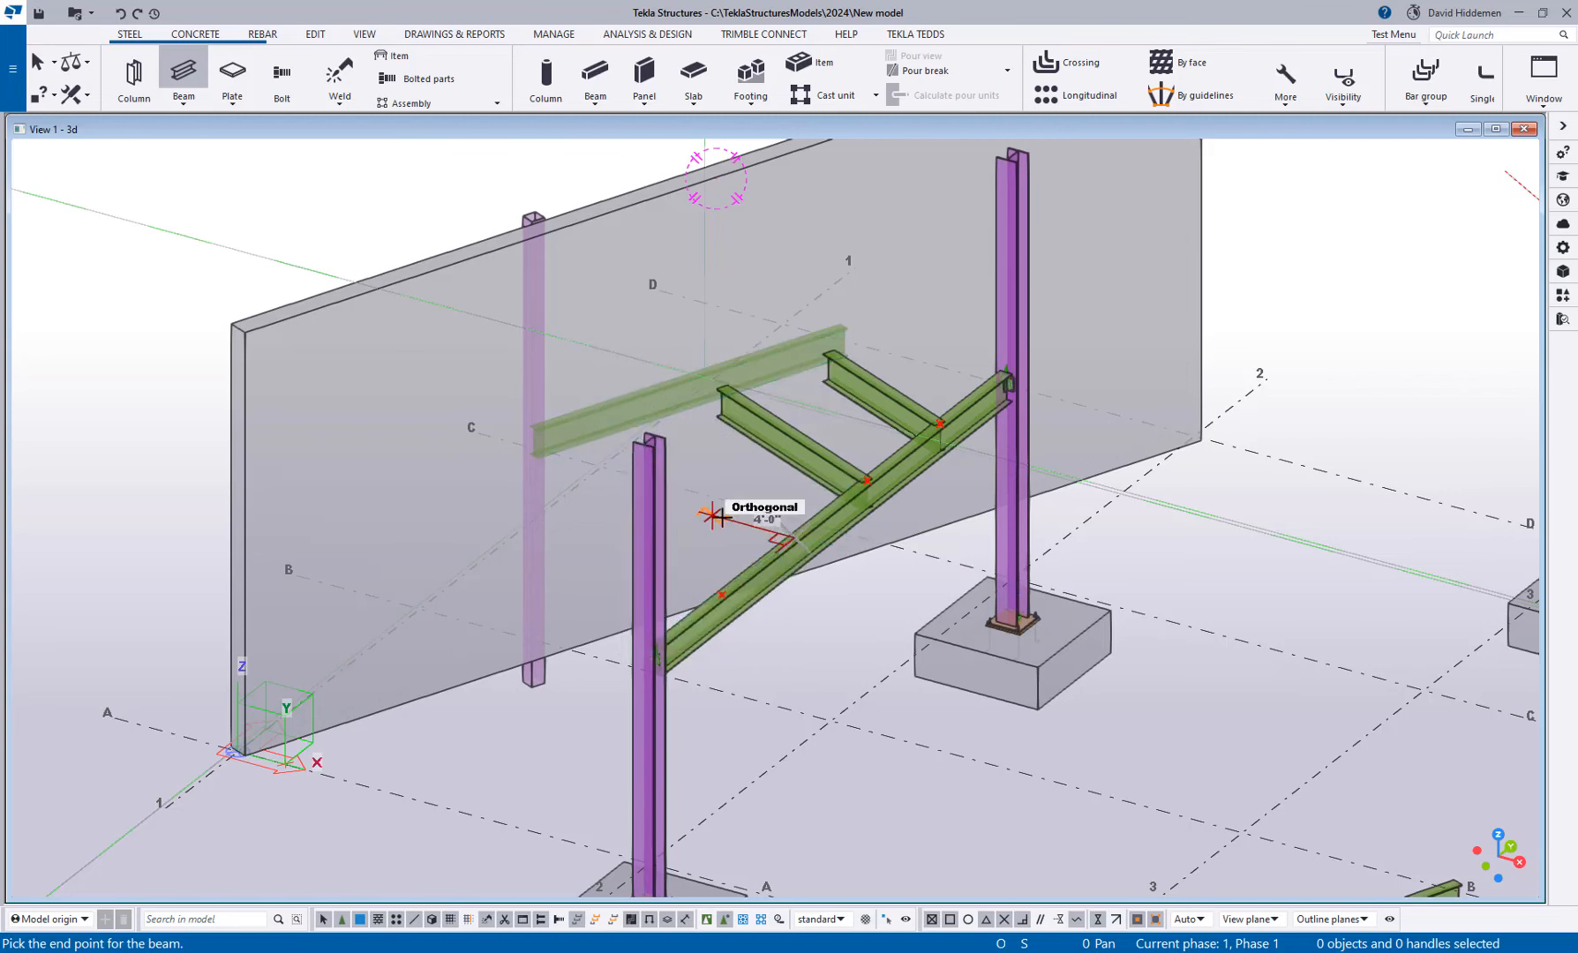
pyautogui.click(641, 383)
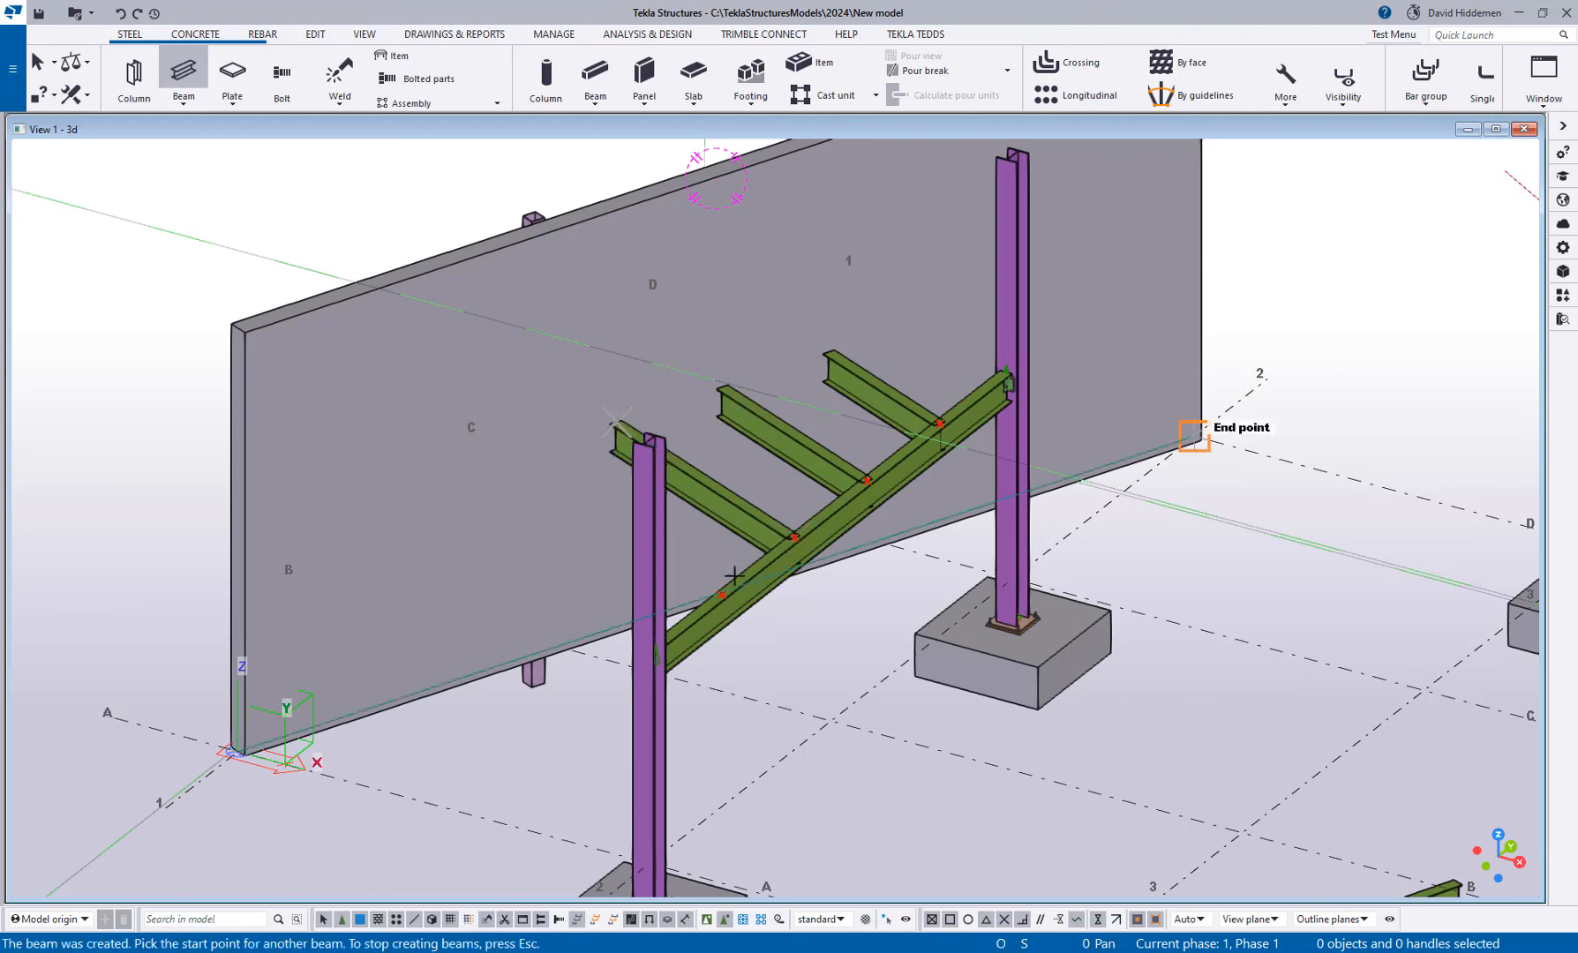
# Step: Create a perpendicular steel beam to the wall from the point nearest grid line A and end the command
pyautogui.click(721, 597)
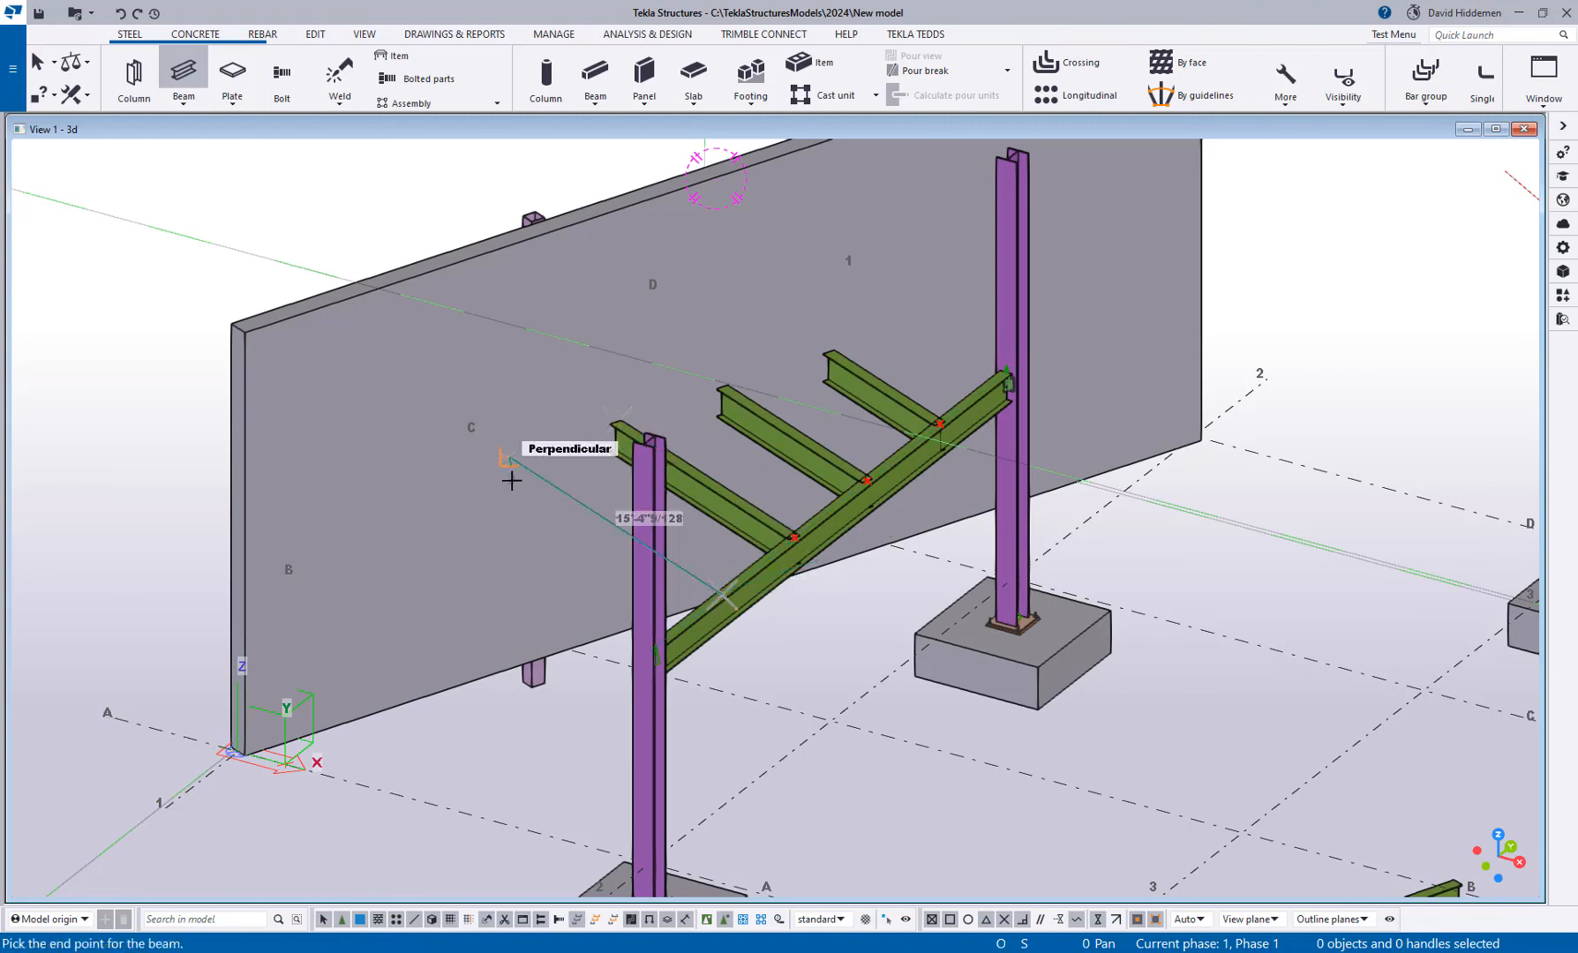
pyautogui.click(511, 480)
pyautogui.rightClick(366, 236)
pyautogui.click(395, 245)
# Step: Set the color and transparency in all views to standard in the 3D view's properties
pyautogui.moveTo(398, 256); pyautogui.dragTo(630, 370, button='middle')
pyautogui.scroll(-3, 486, 298)
pyautogui.doubleClick(393, 266)
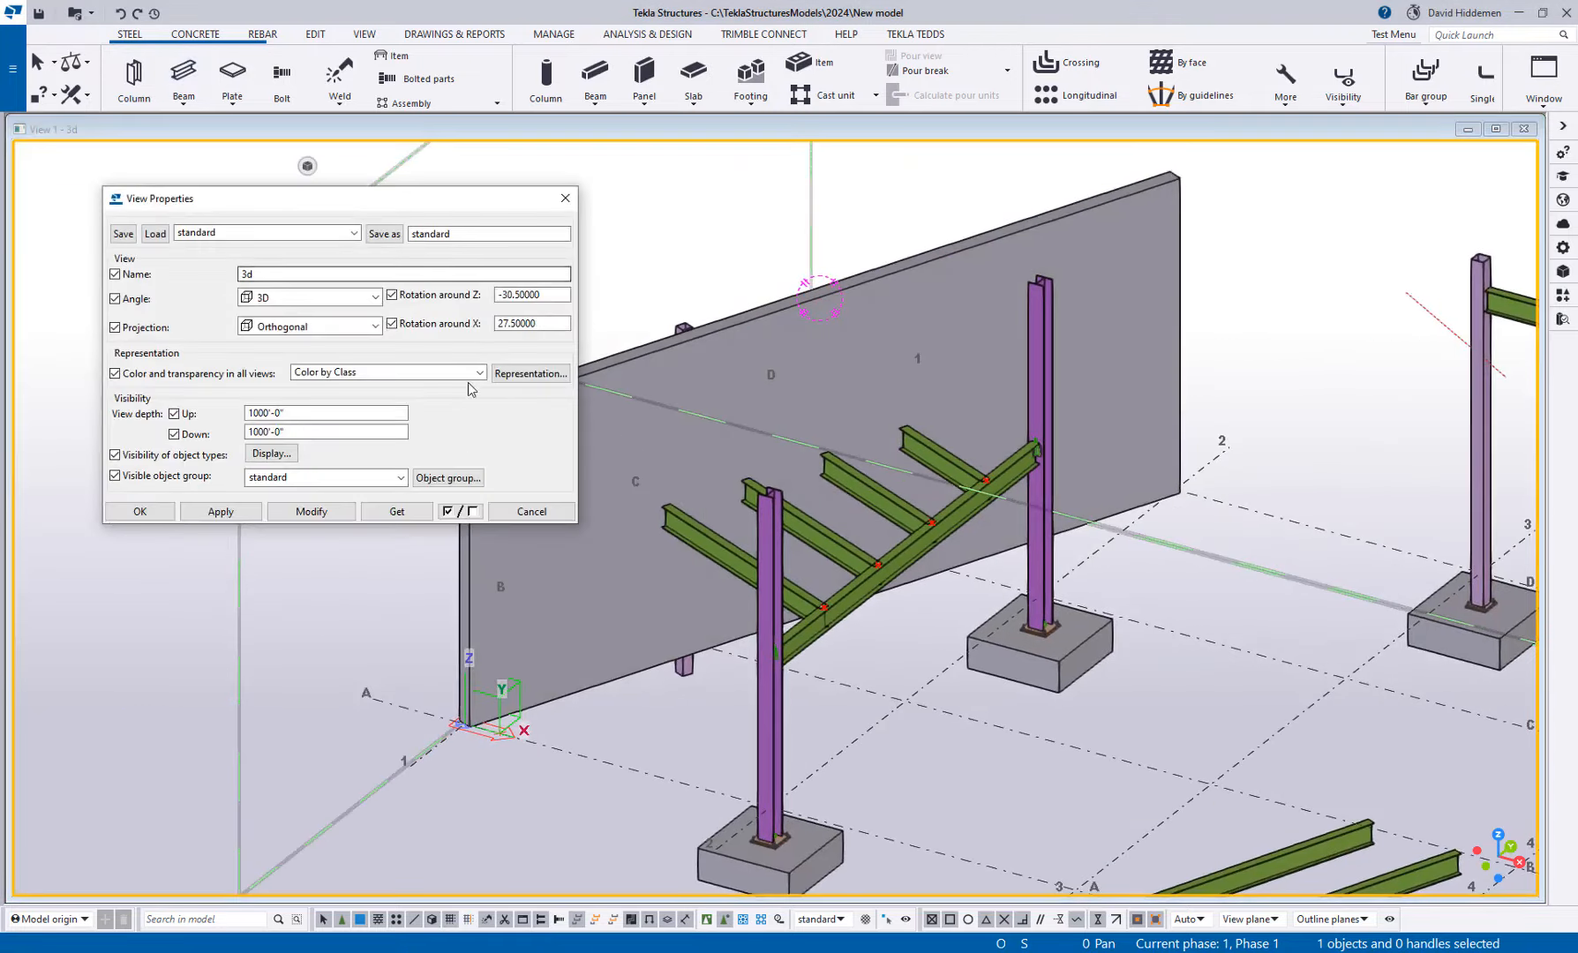
pyautogui.click(451, 379)
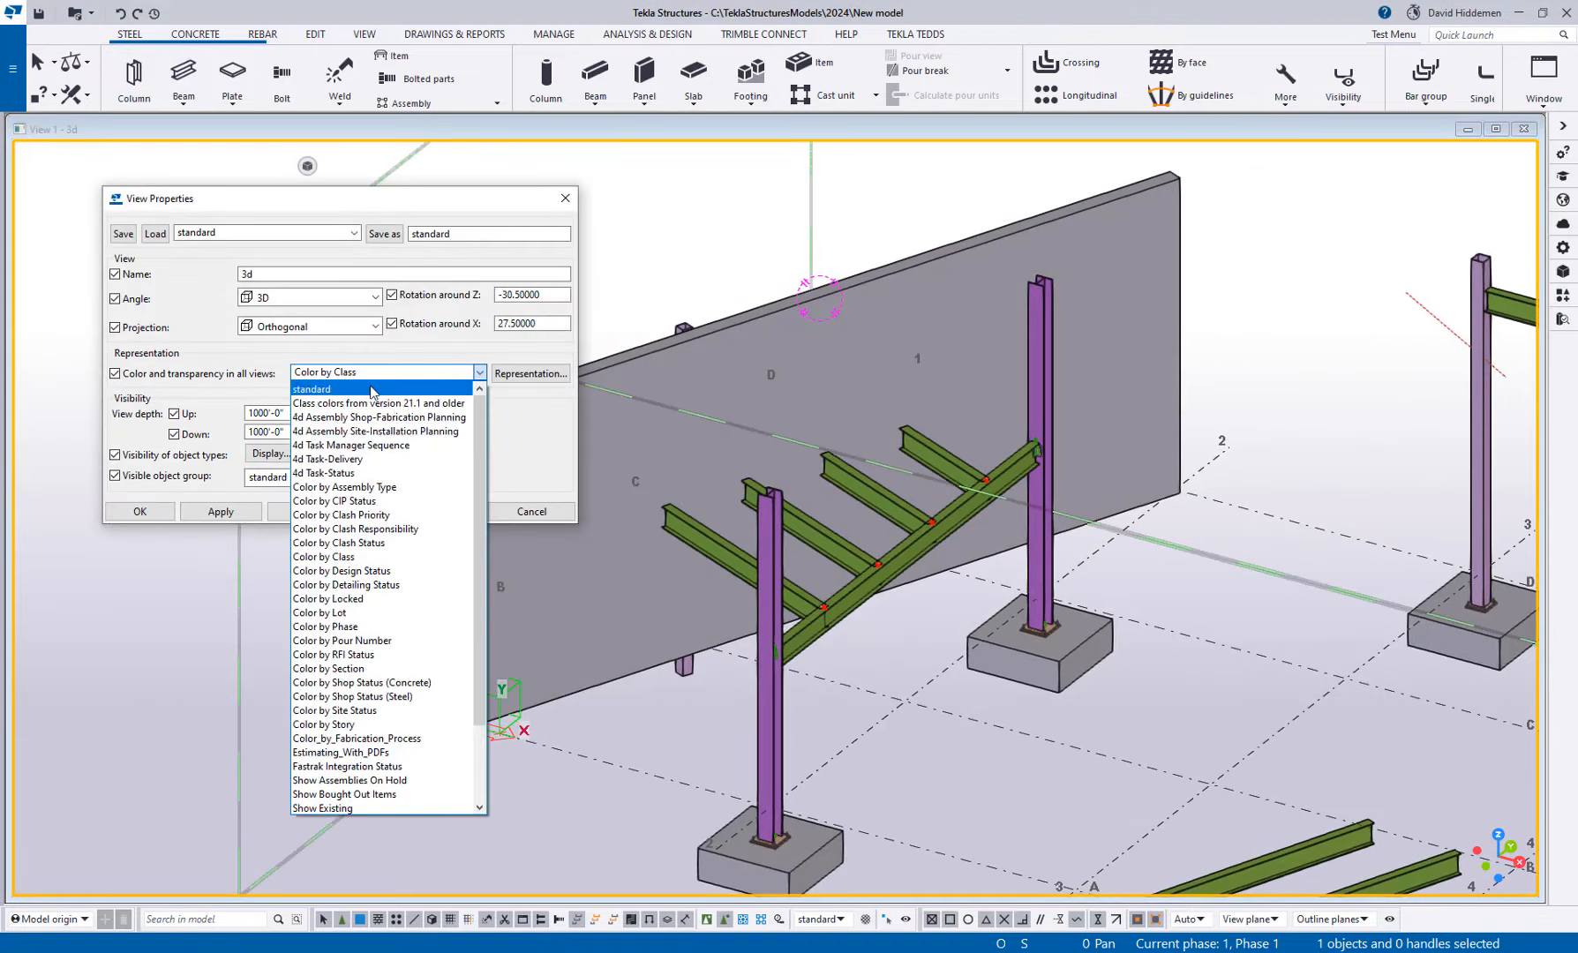
pyautogui.click(371, 390)
pyautogui.click(312, 512)
pyautogui.click(543, 513)
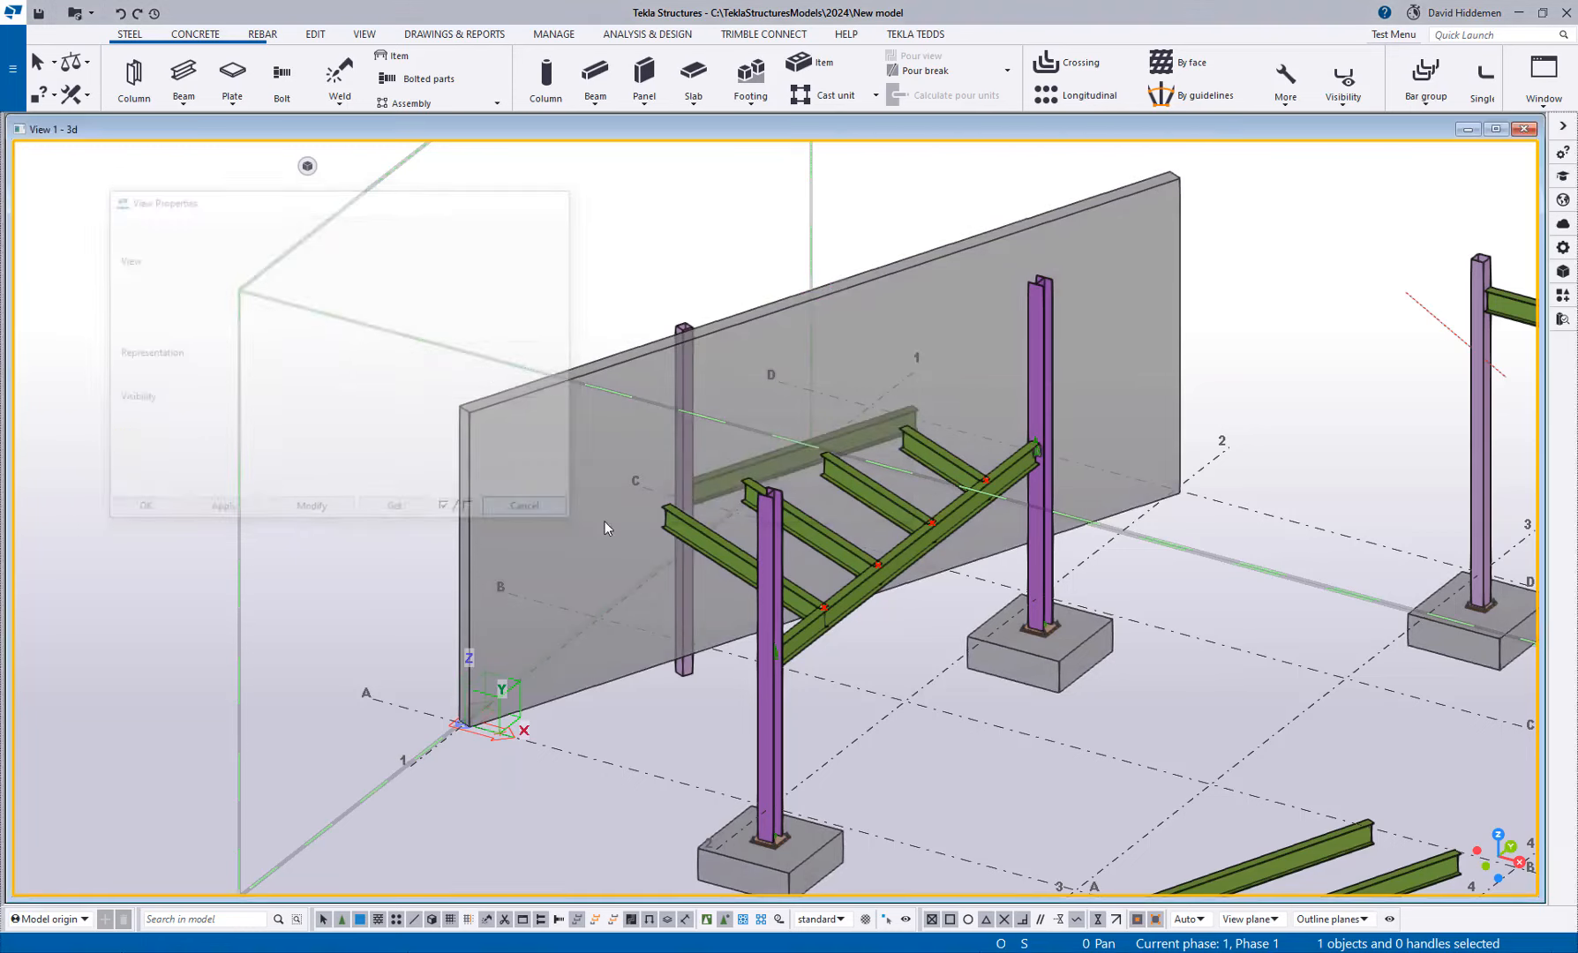
# Step: Delete the perpendicular beam nearest grid line A and try to redraw it from its point while the wall is transparent
pyautogui.scroll(3, 688, 425)
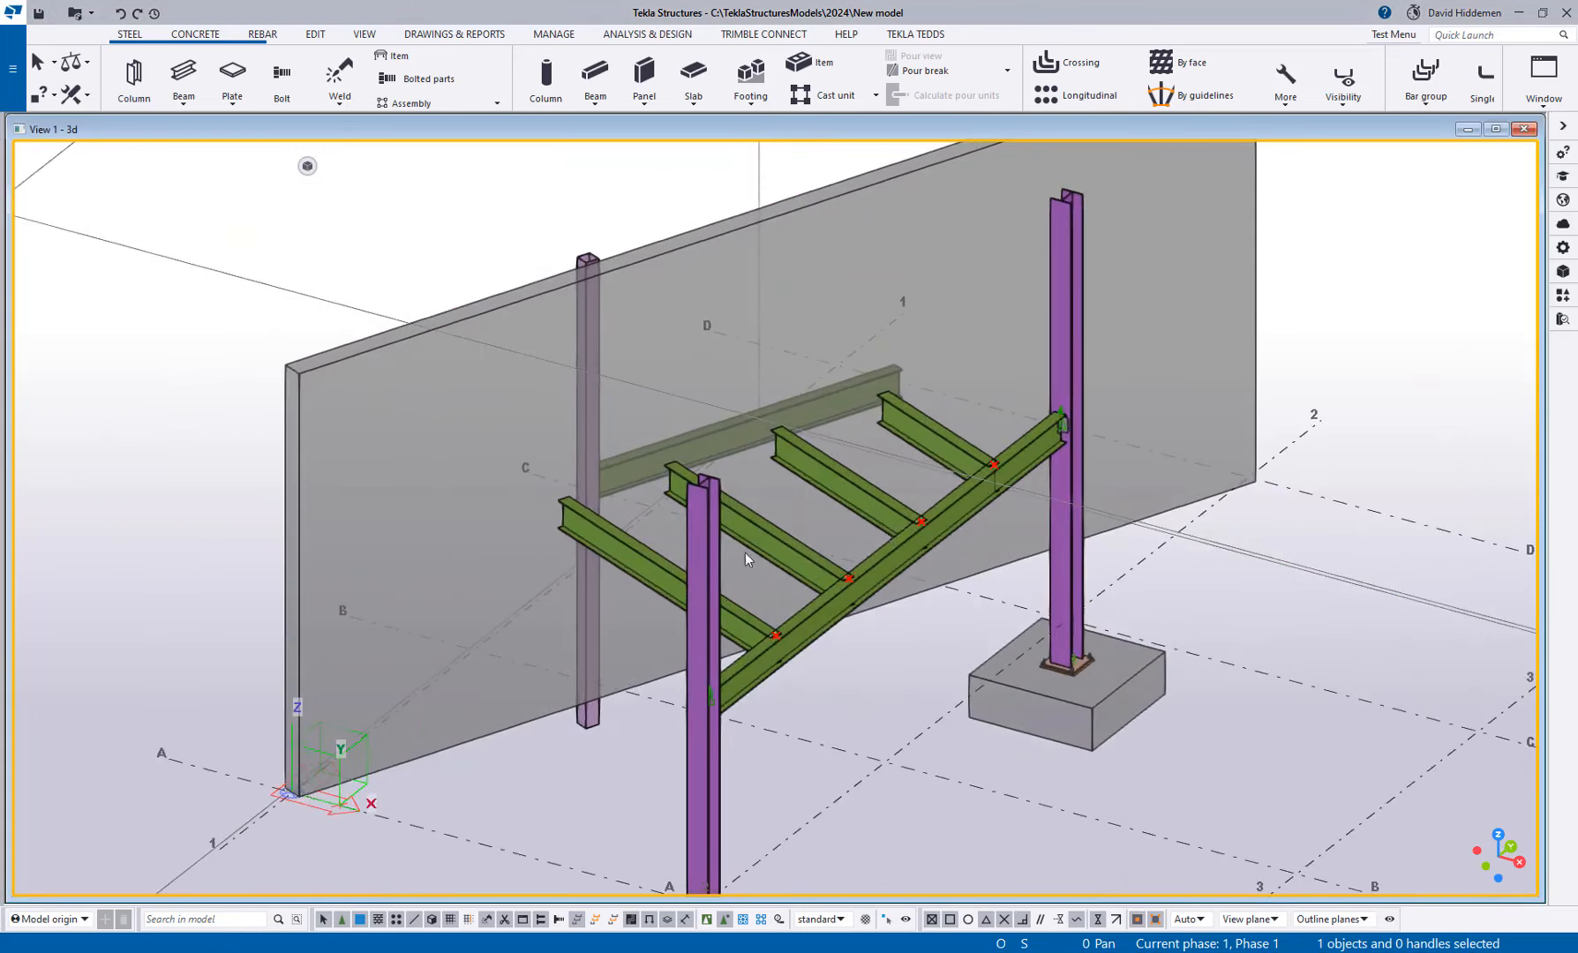
pyautogui.click(660, 586)
pyautogui.press('Delete')
pyautogui.click(184, 75)
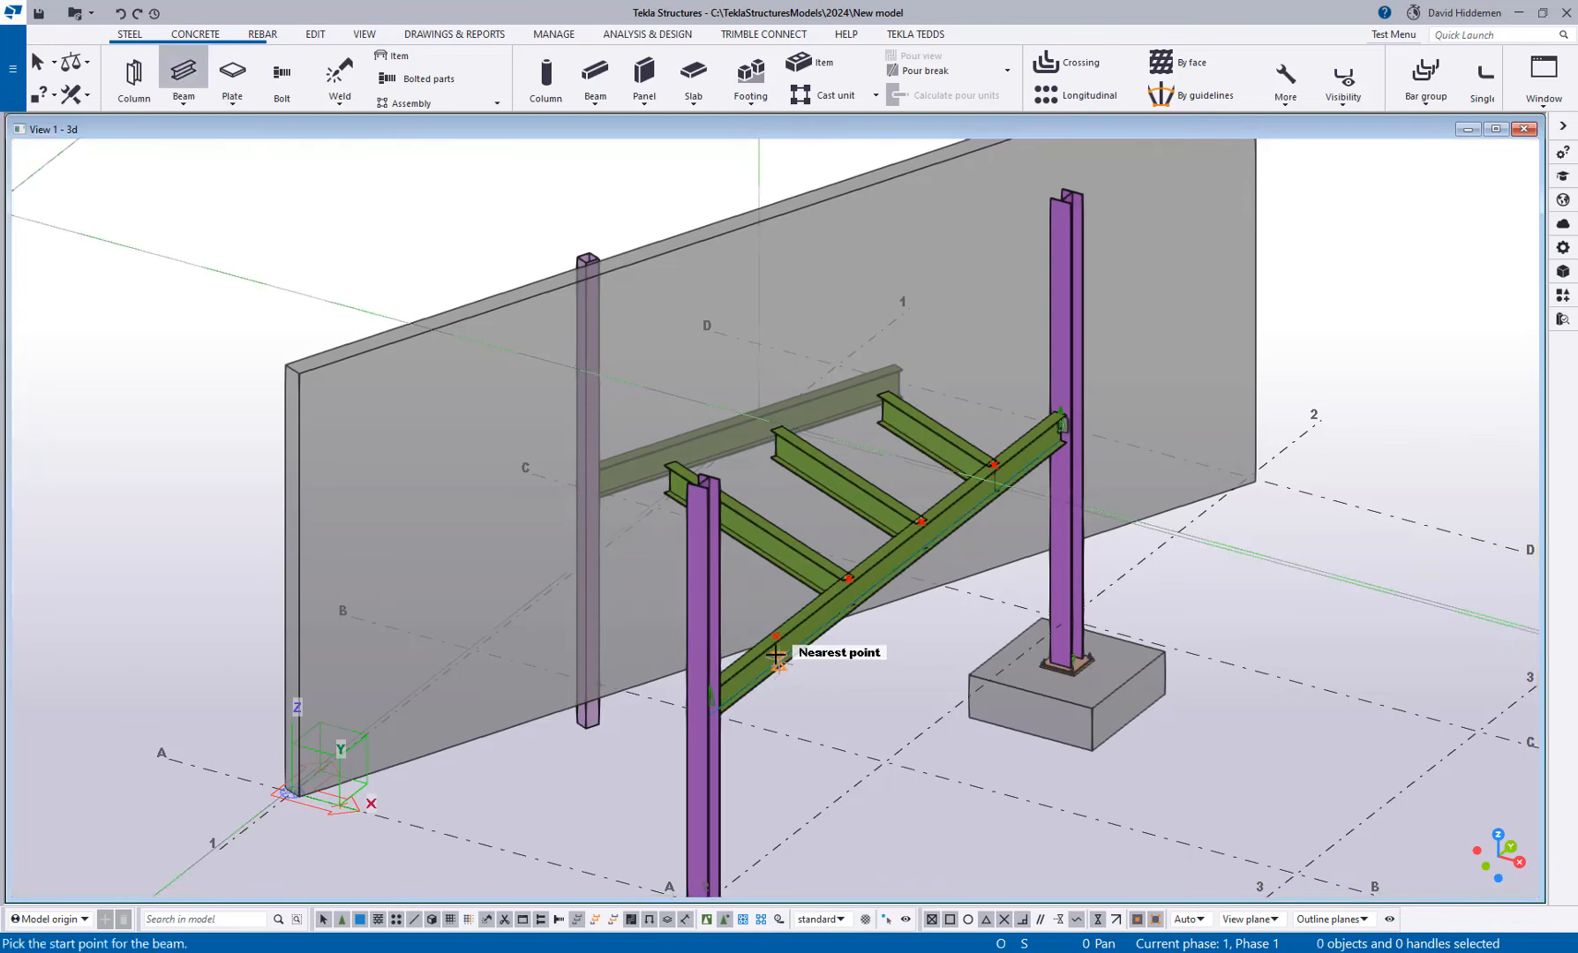
pyautogui.click(774, 639)
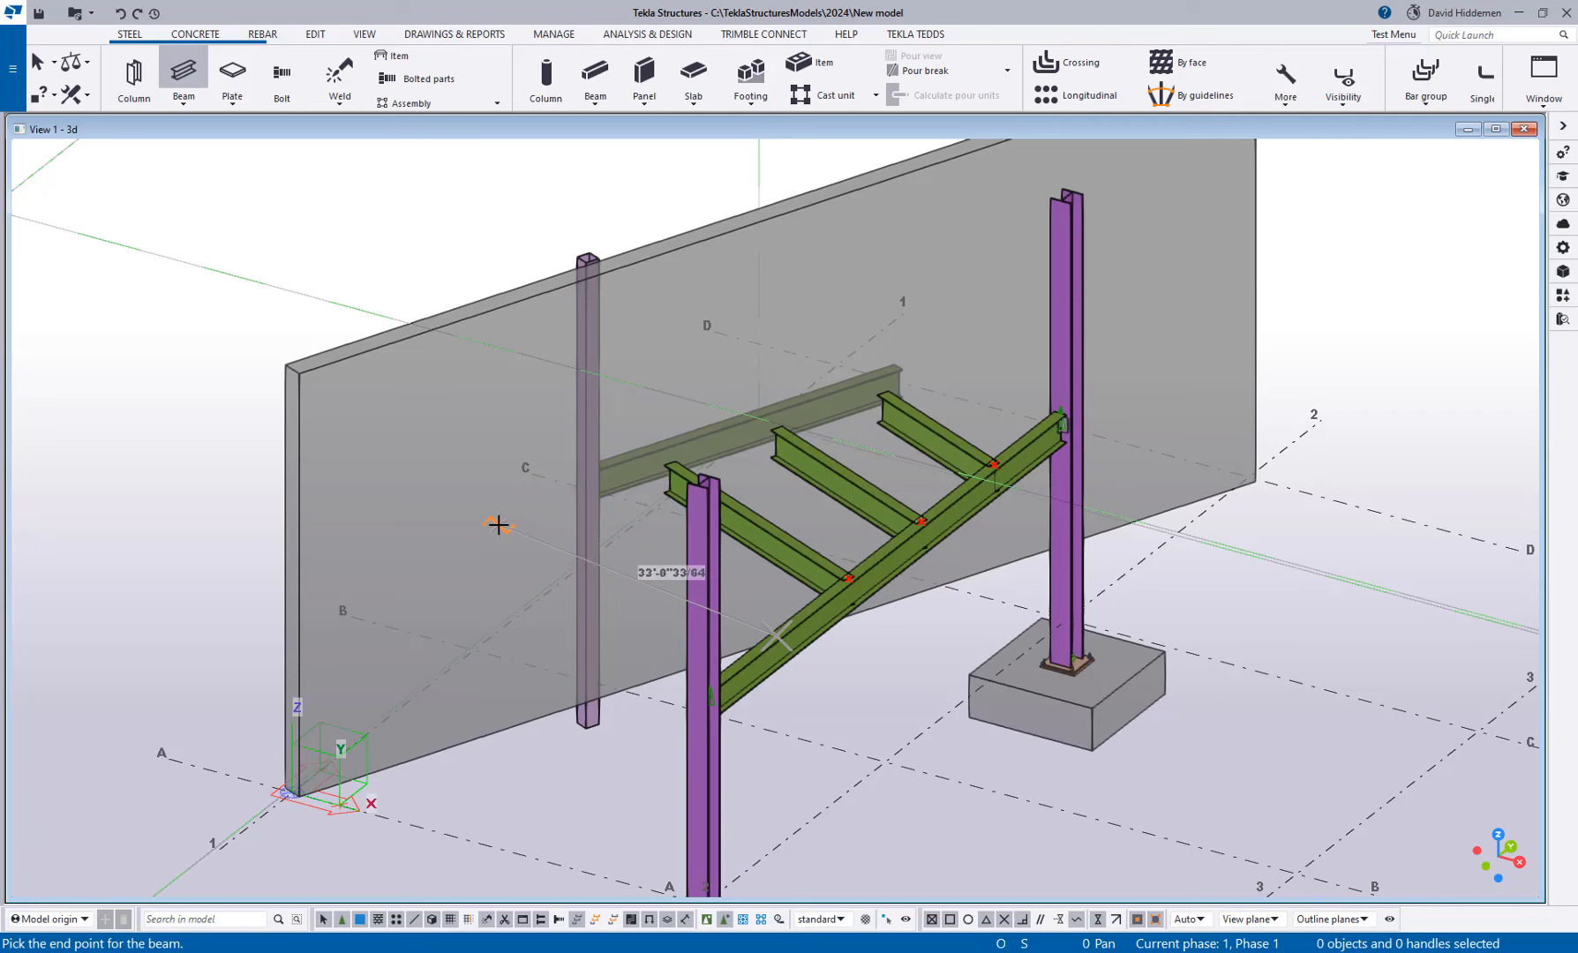
pyautogui.press('Escape')
# Step: Set the color and transparency in all views to Color by Class in the 3D view's properties
pyautogui.doubleClick(296, 218)
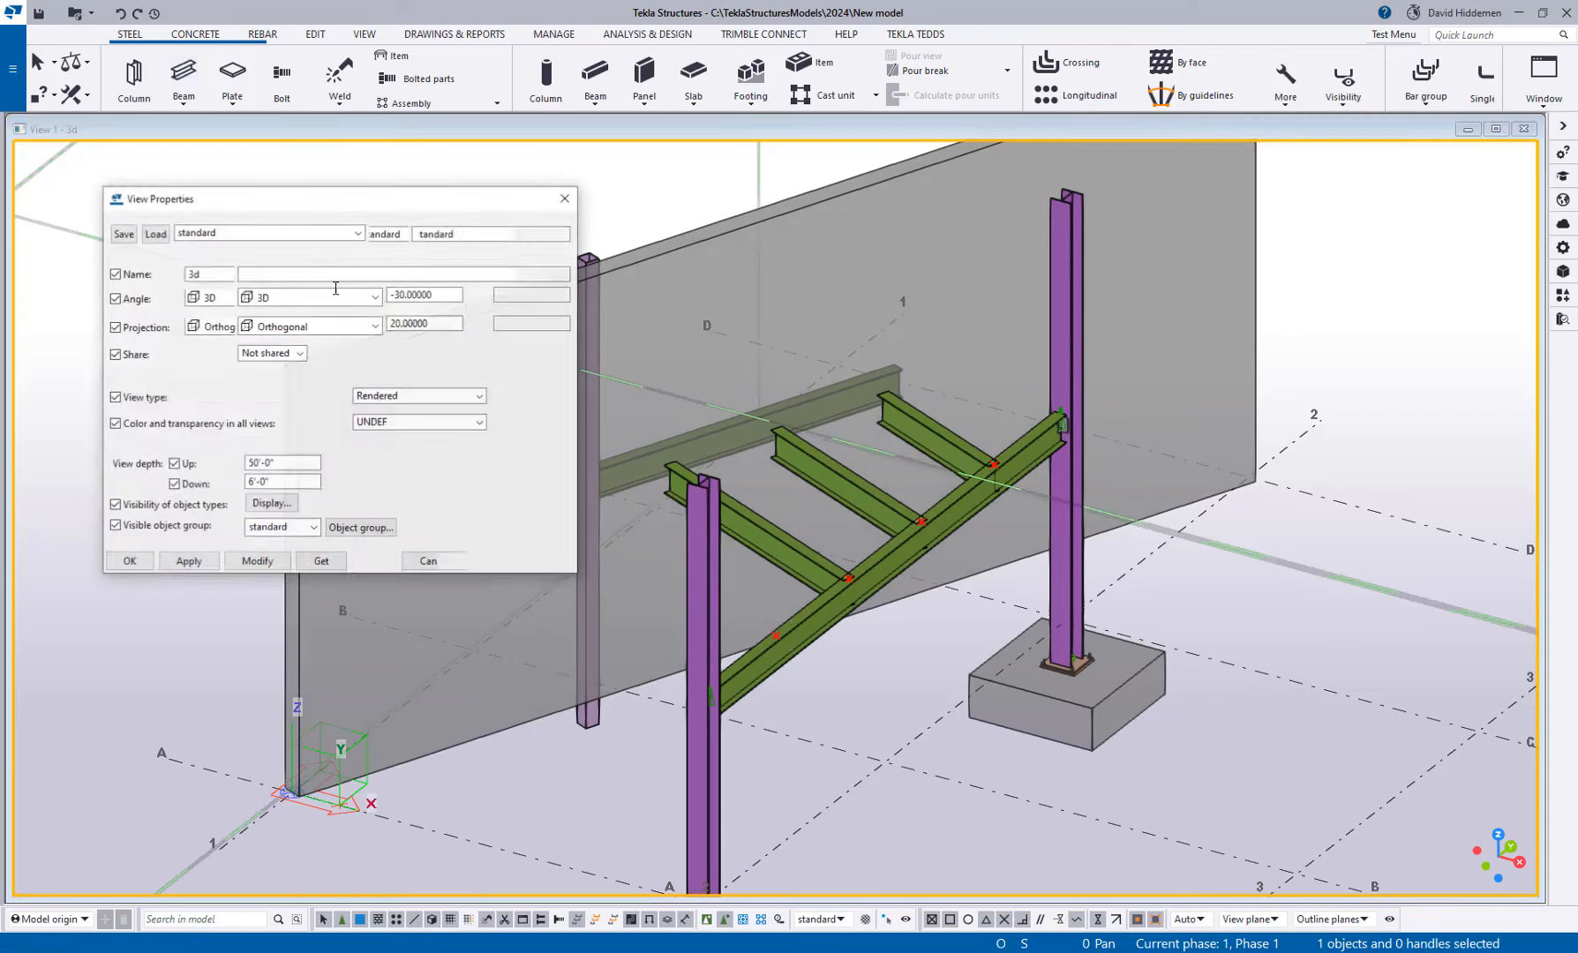
pyautogui.click(389, 372)
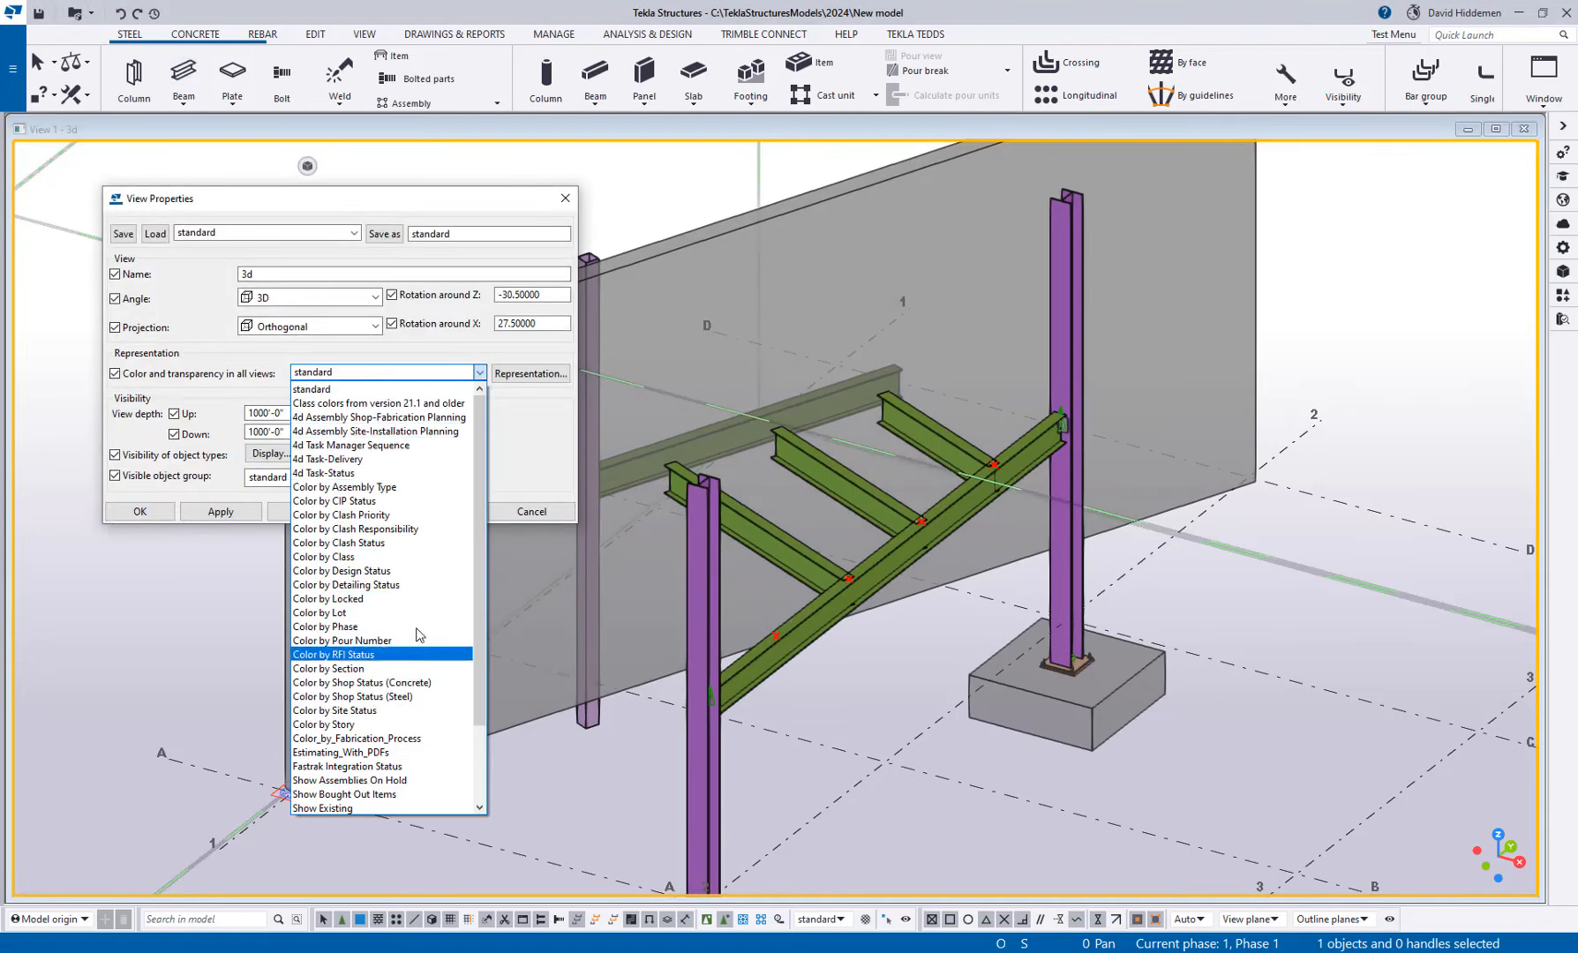
pyautogui.click(388, 557)
pyautogui.click(311, 511)
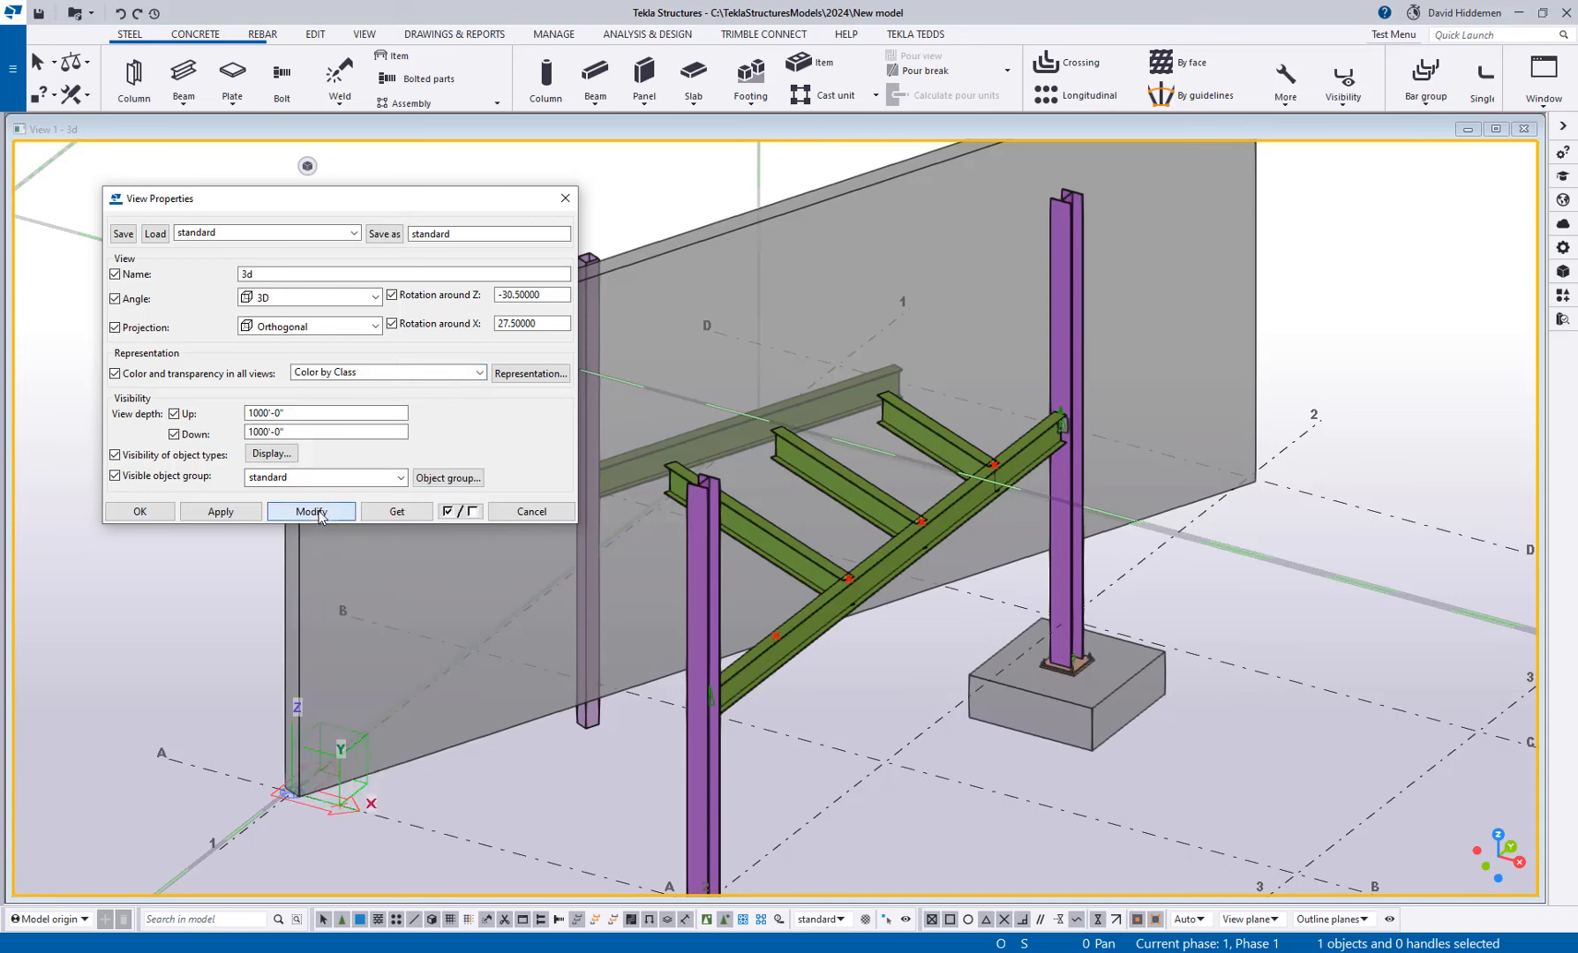
pyautogui.click(532, 512)
# Step: Create a steel beam from the skewed beam's point nearest grid line A perpendicular to the opaque wall, and end the command
pyautogui.click(183, 71)
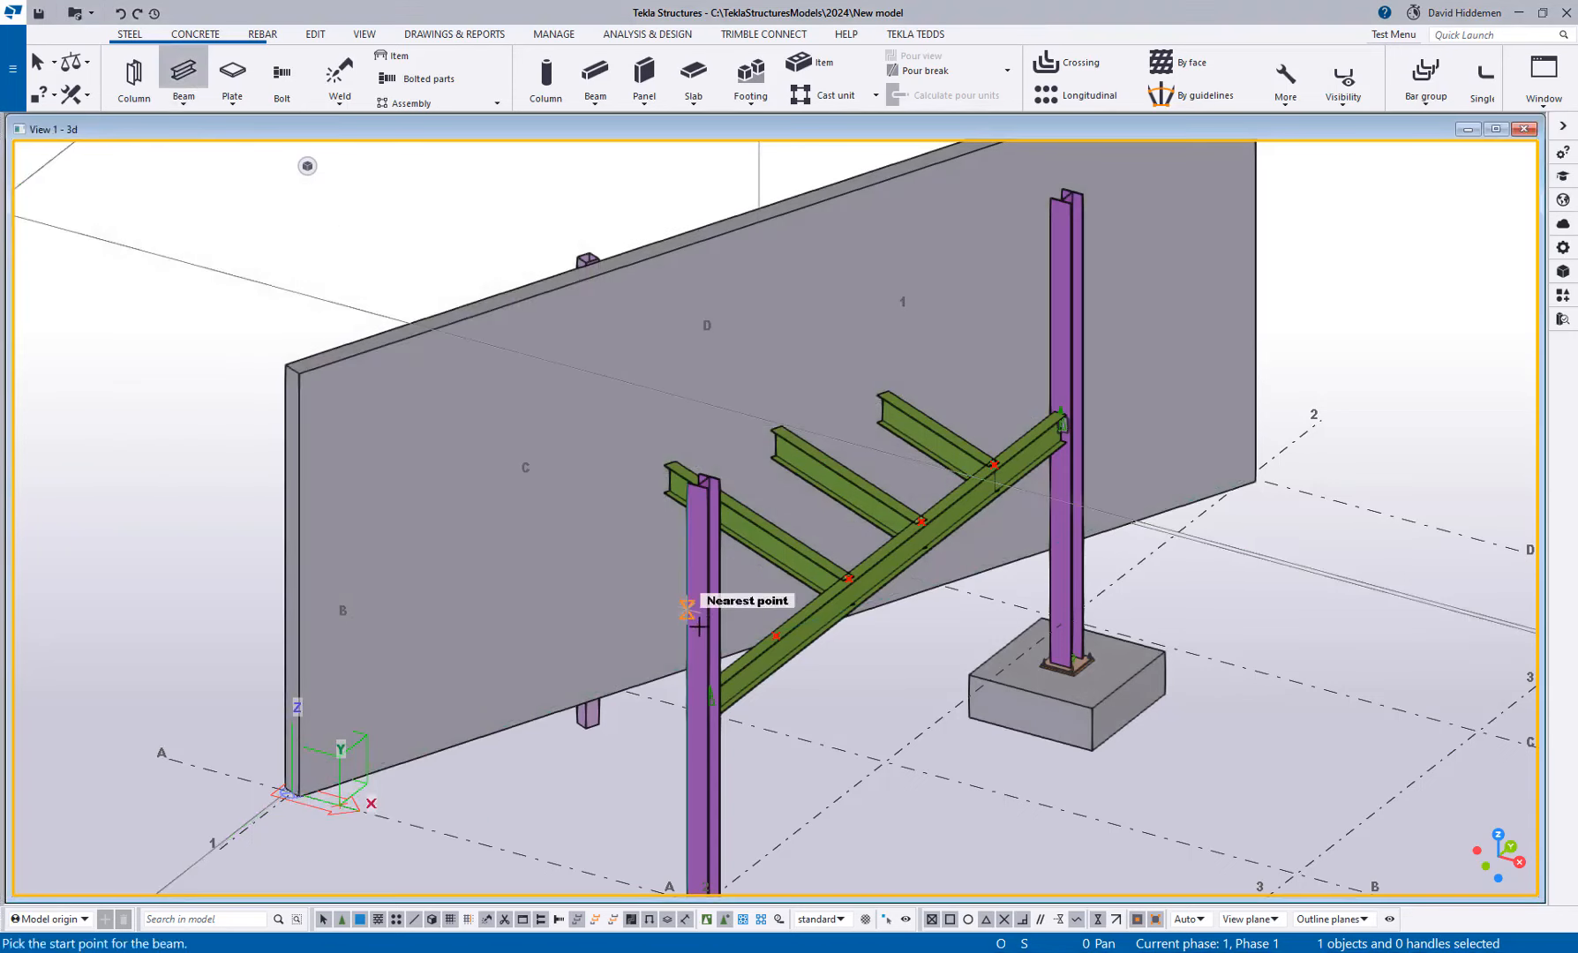
pyautogui.click(774, 632)
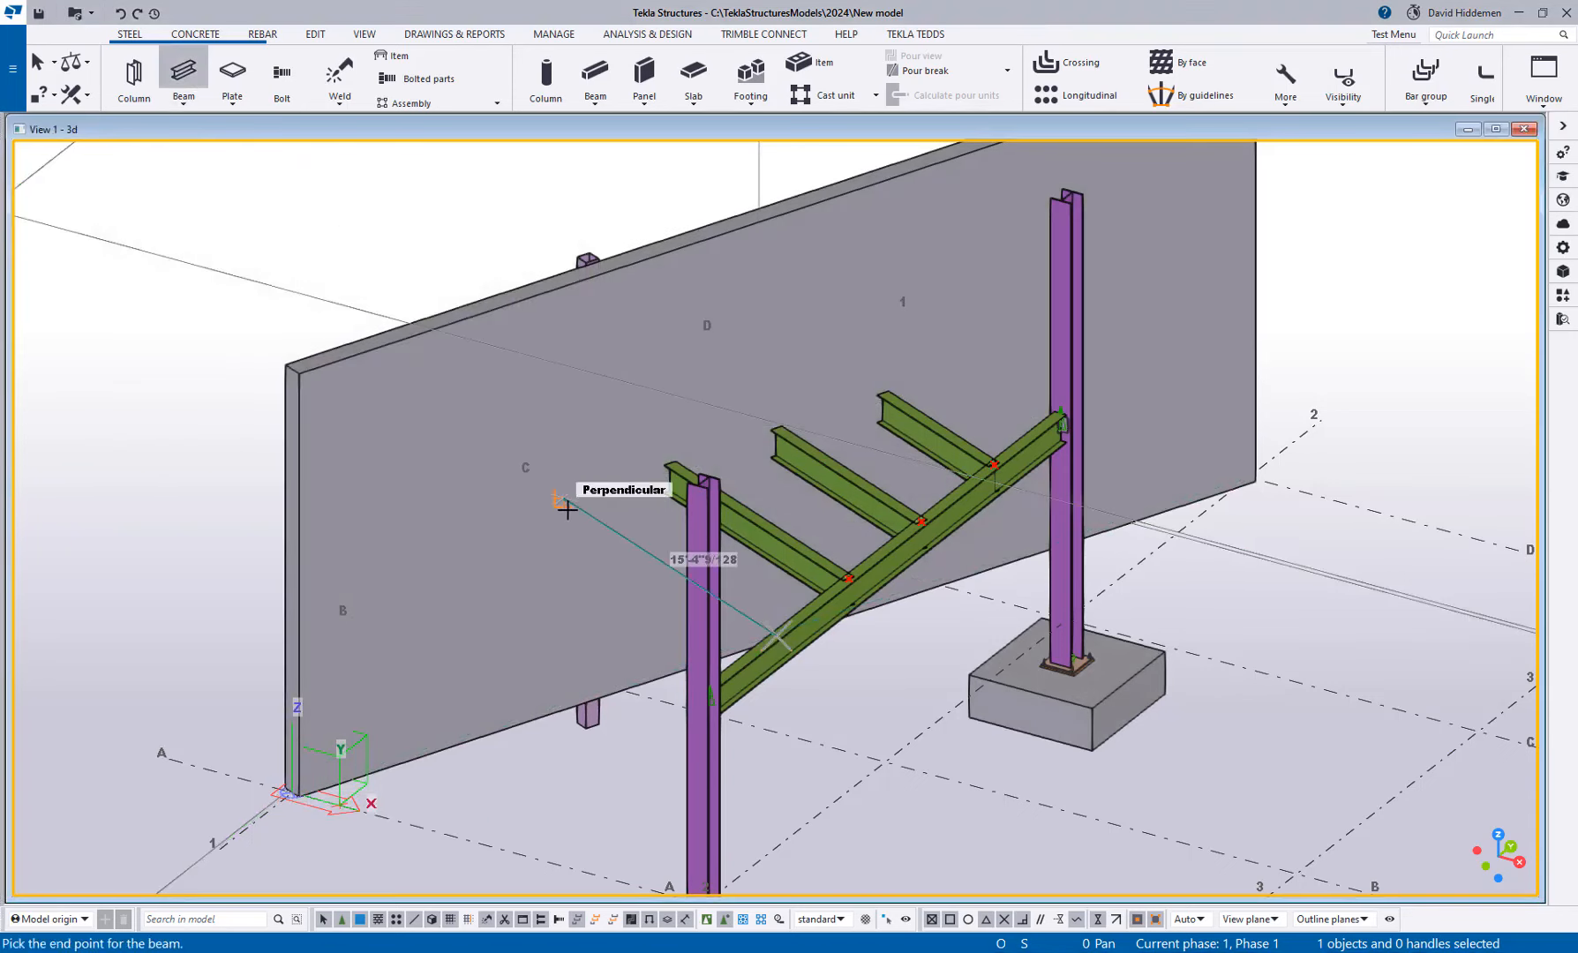
pyautogui.click(564, 499)
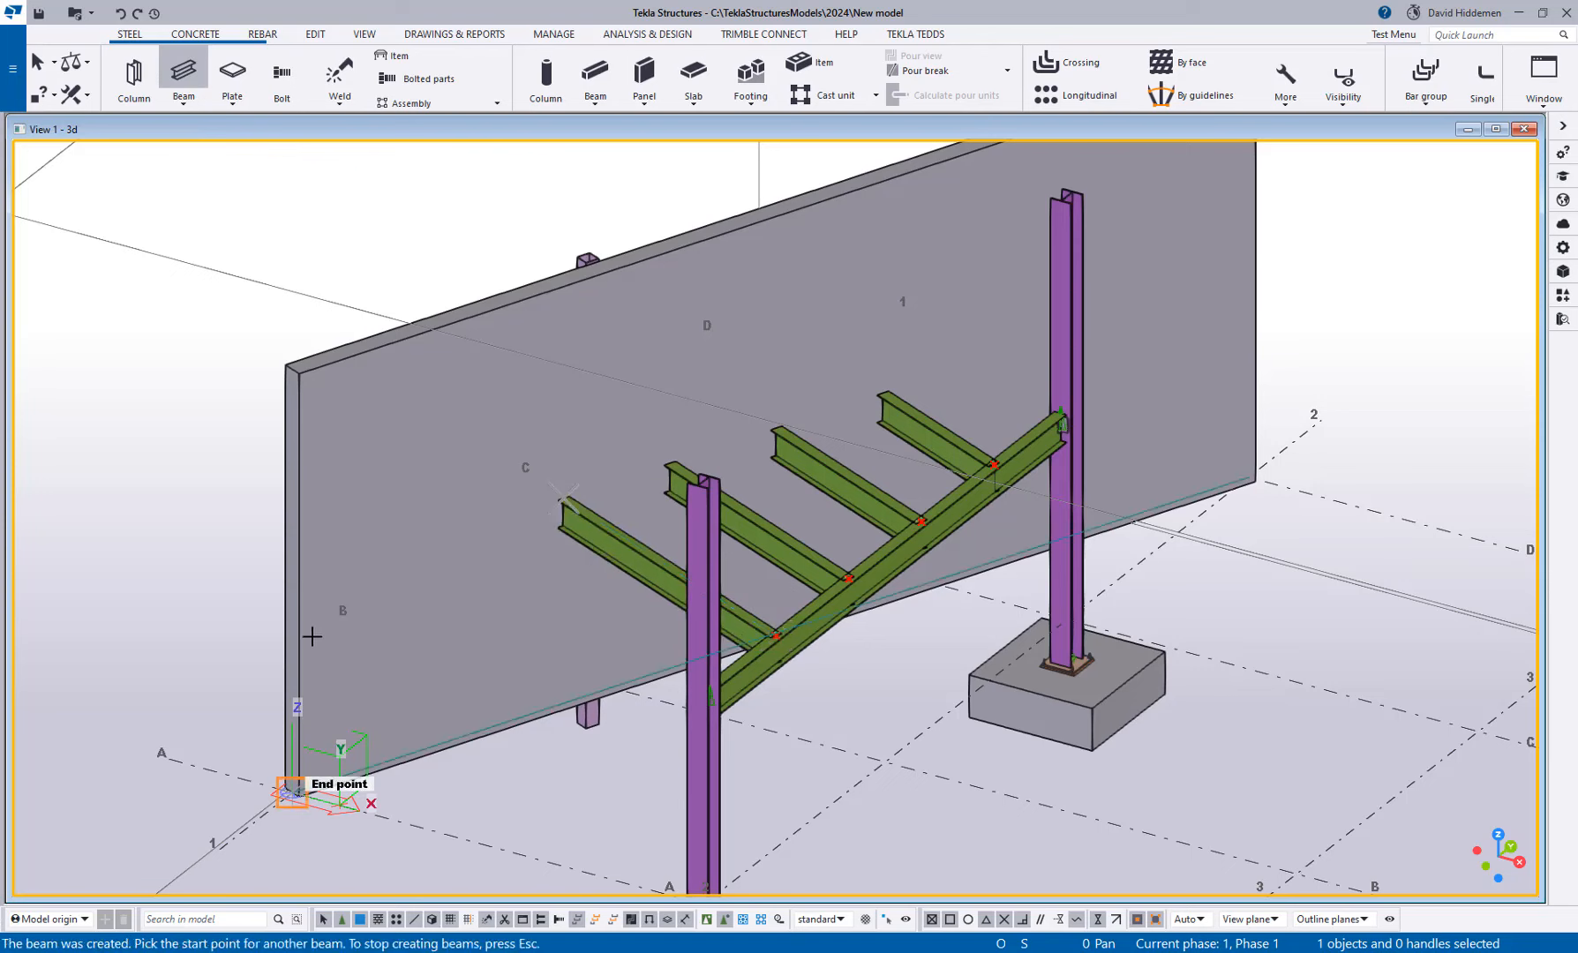
pyautogui.scroll(-3, 363, 545)
pyautogui.rightClick(805, 395)
pyautogui.click(865, 415)
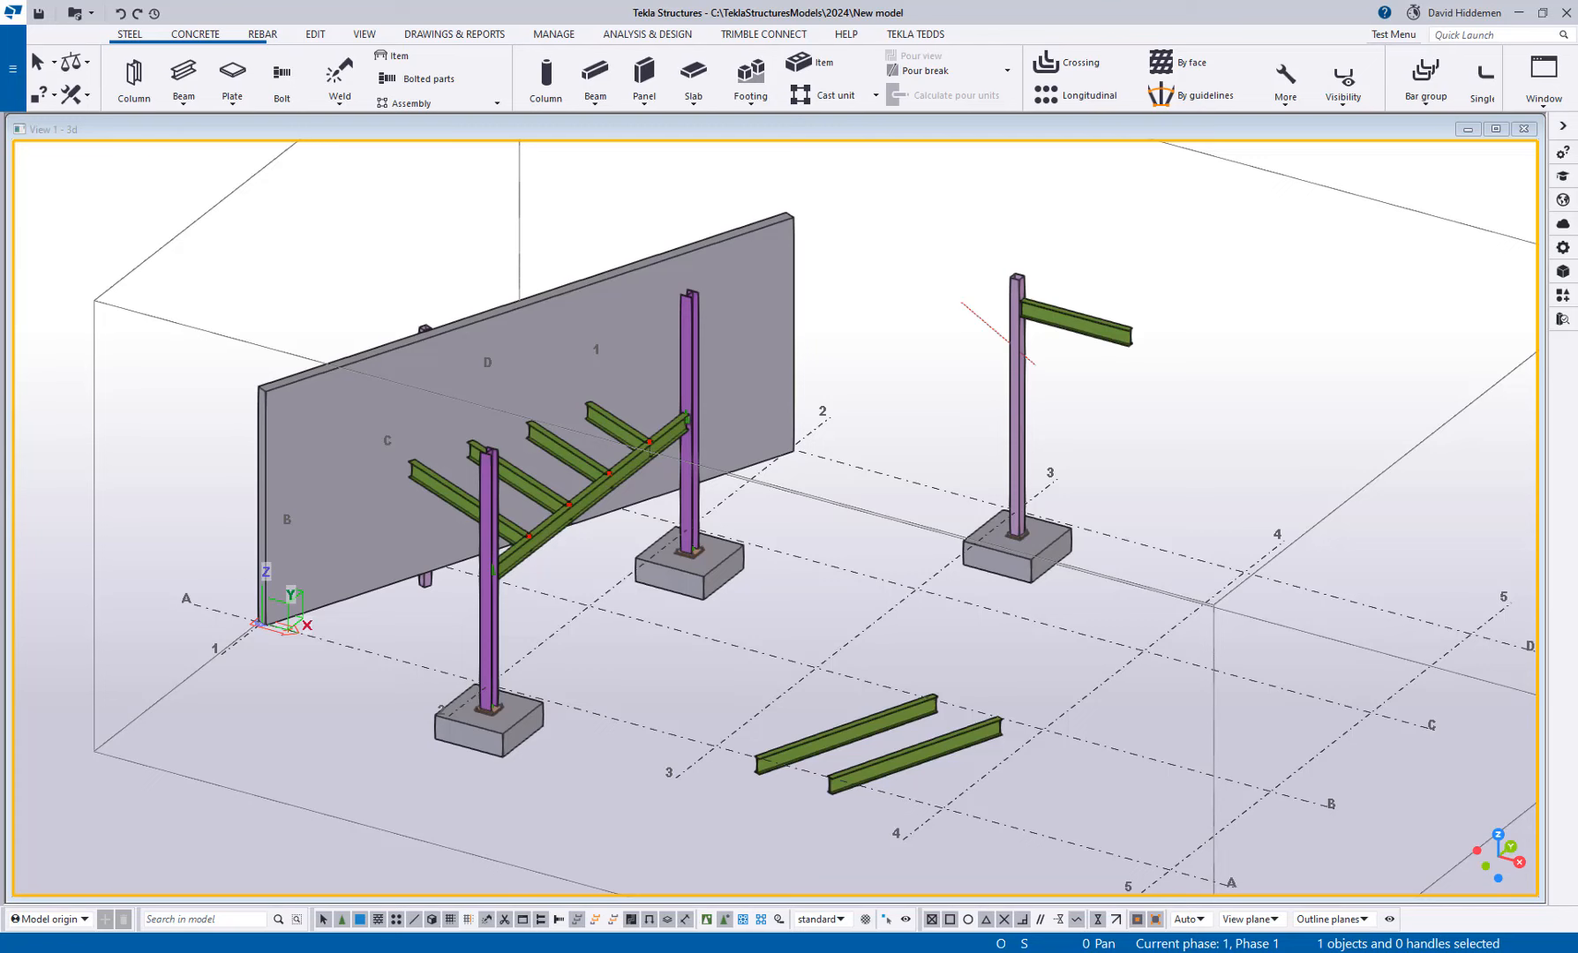
# Step: Start a plate at the column crossed by the construction line, using a temporary Intersection snap for its first corner
pyautogui.moveTo(818, 421); pyautogui.dragTo(813, 394, button='middle')
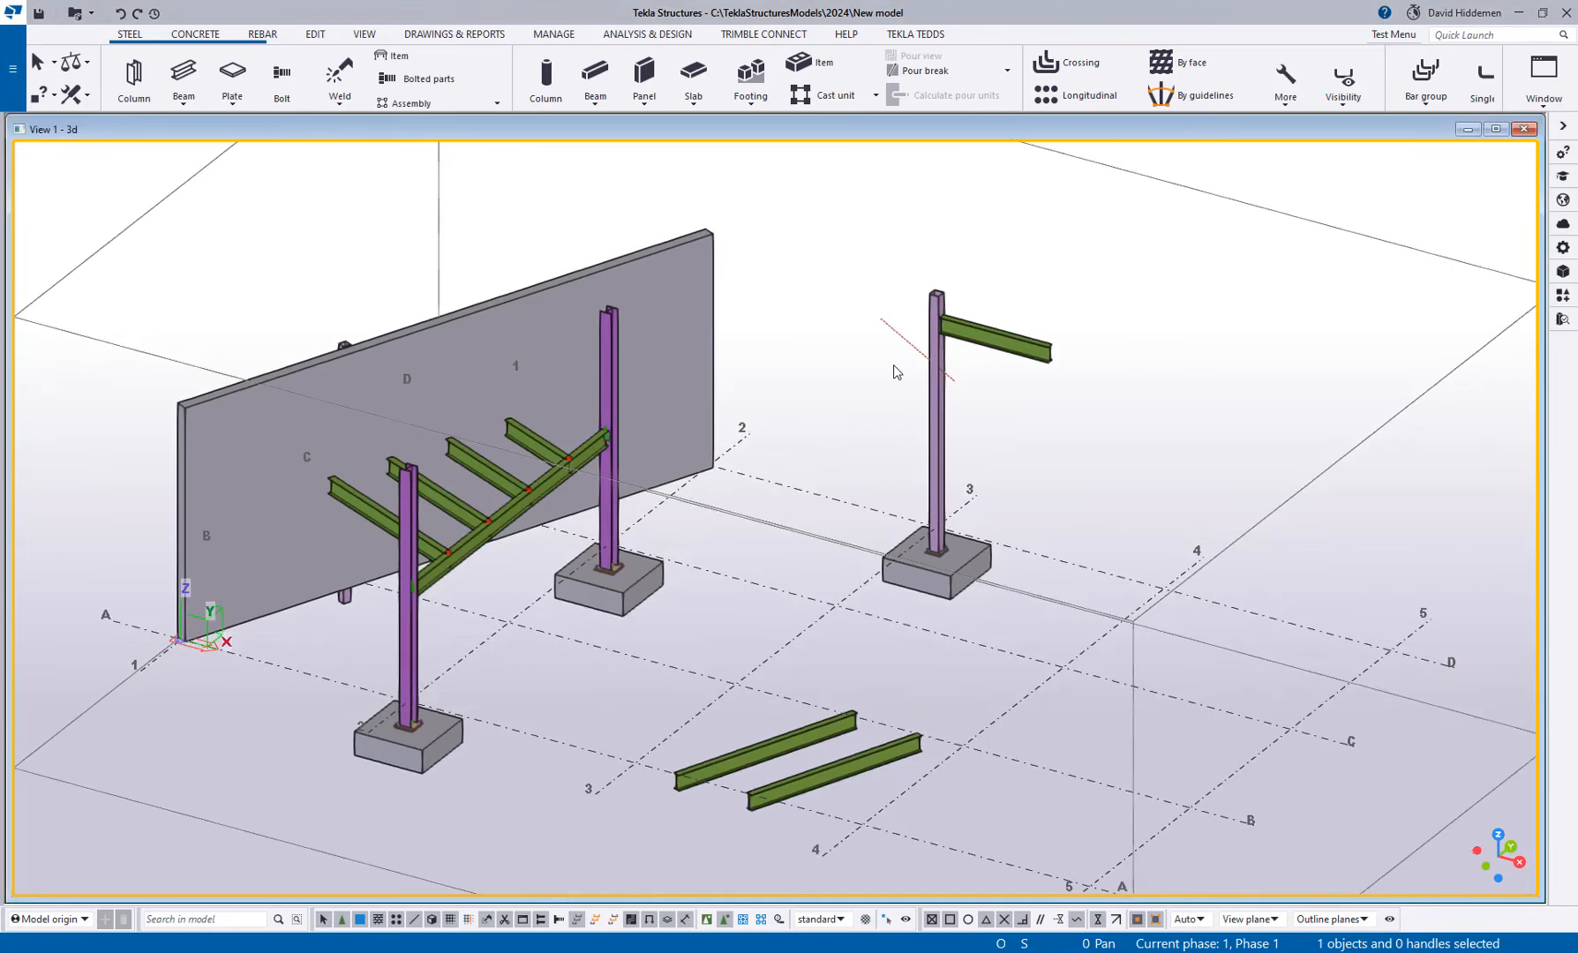
pyautogui.scroll(10, 910, 387)
pyautogui.moveTo(931, 363); pyautogui.dragTo(1129, 394, button='middle')
pyautogui.press('v')
pyautogui.click(881, 401)
pyautogui.scroll(3, 908, 401)
pyautogui.press('v')
pyautogui.click(838, 402)
pyautogui.scroll(3, 768, 415)
pyautogui.keyDown('ctrl'); pyautogui.moveTo(767, 416); pyautogui.dragTo(476, 522, button='middle'); pyautogui.keyUp('ctrl')
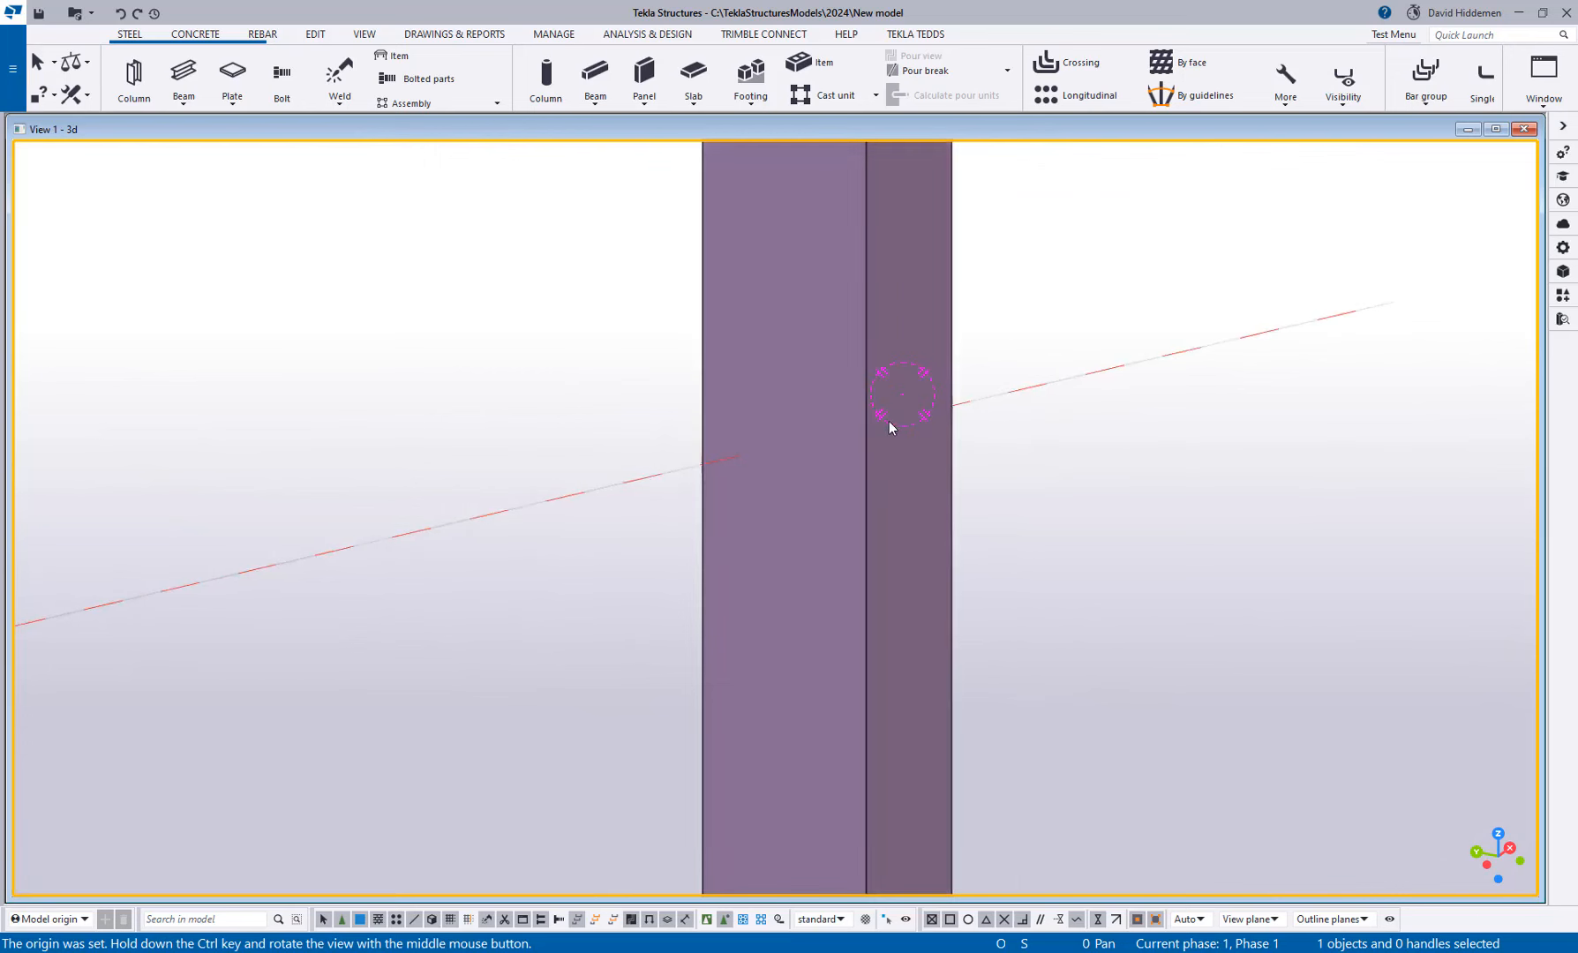
pyautogui.keyDown('ctrl'); pyautogui.moveTo(889, 425); pyautogui.dragTo(783, 460, button='middle'); pyautogui.keyUp('ctrl')
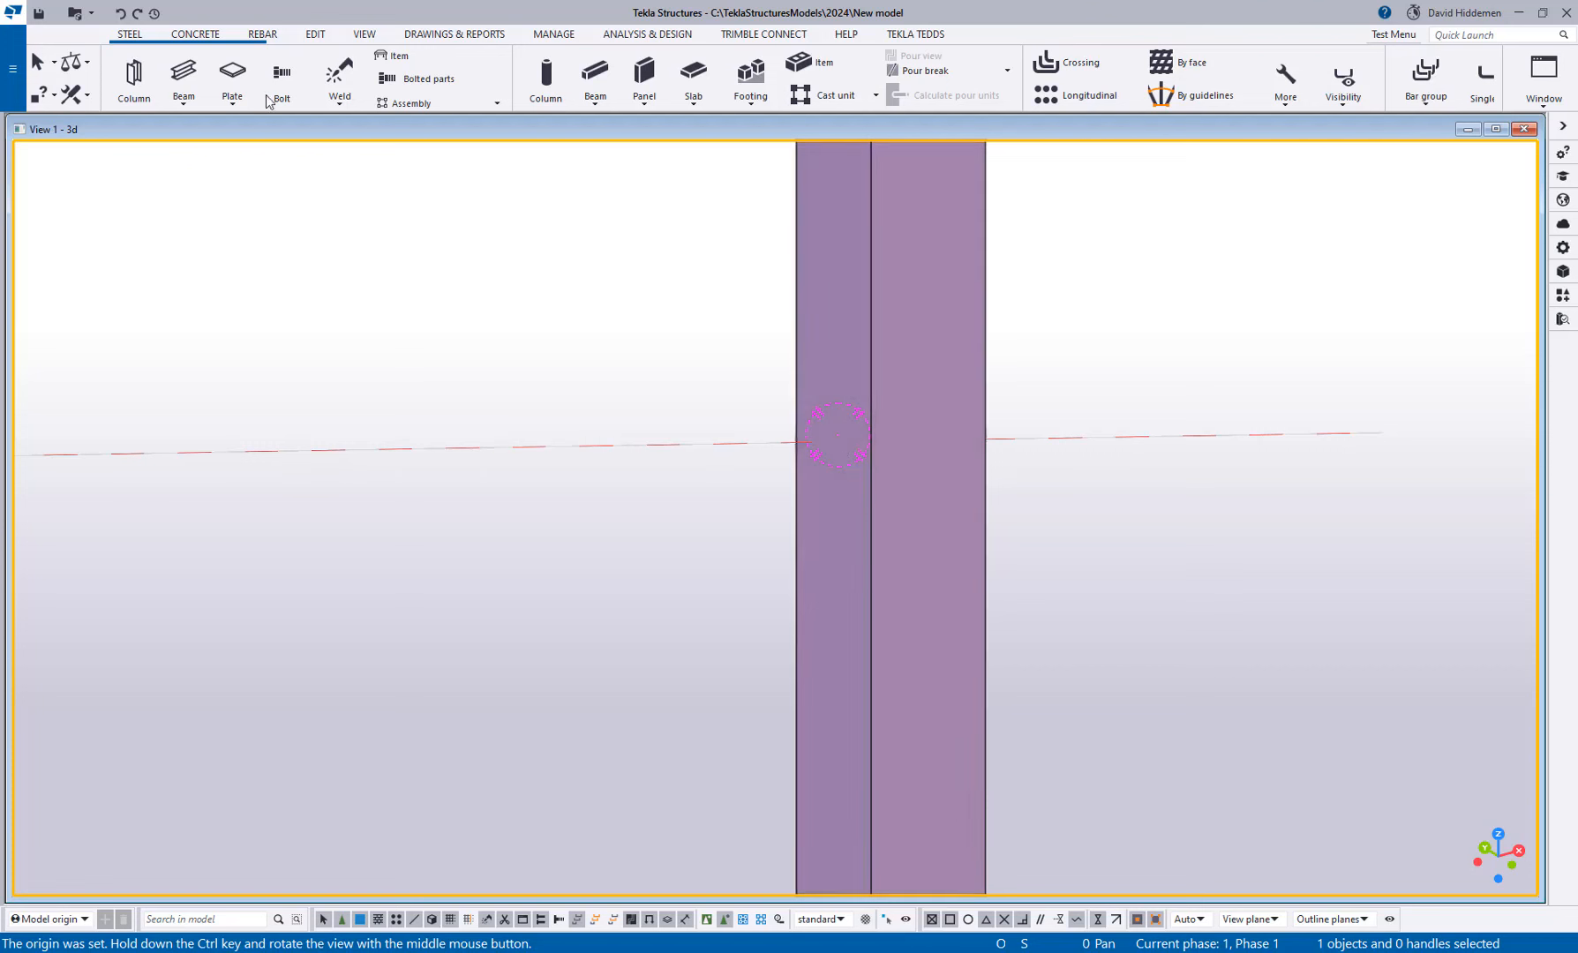
pyautogui.click(232, 72)
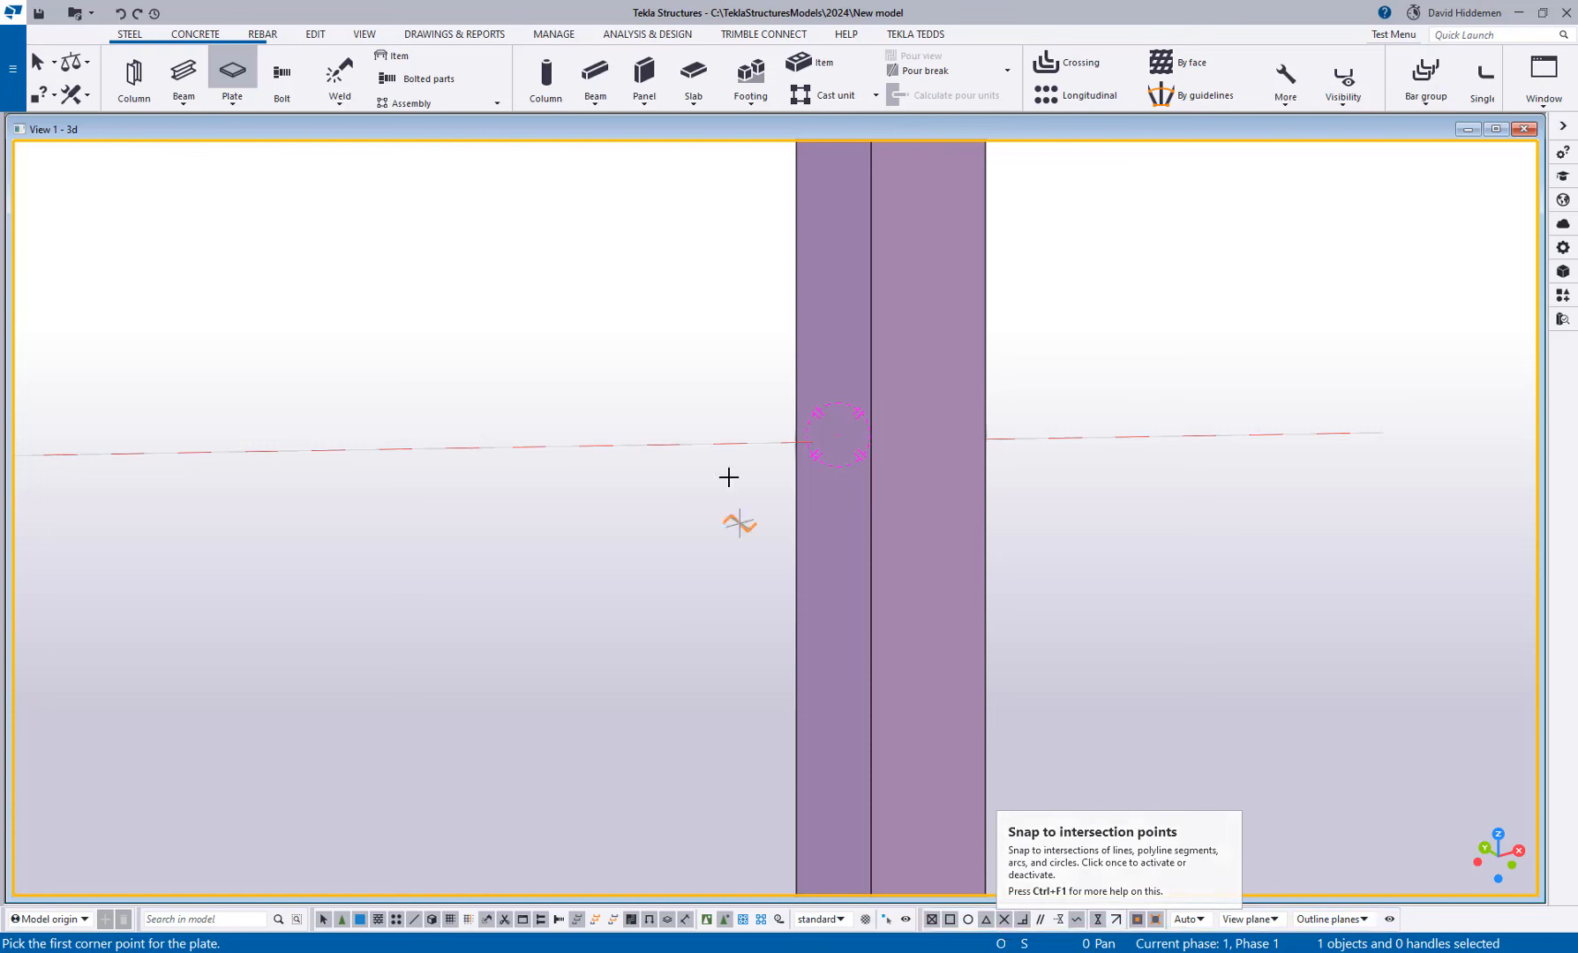
pyautogui.rightClick(686, 380)
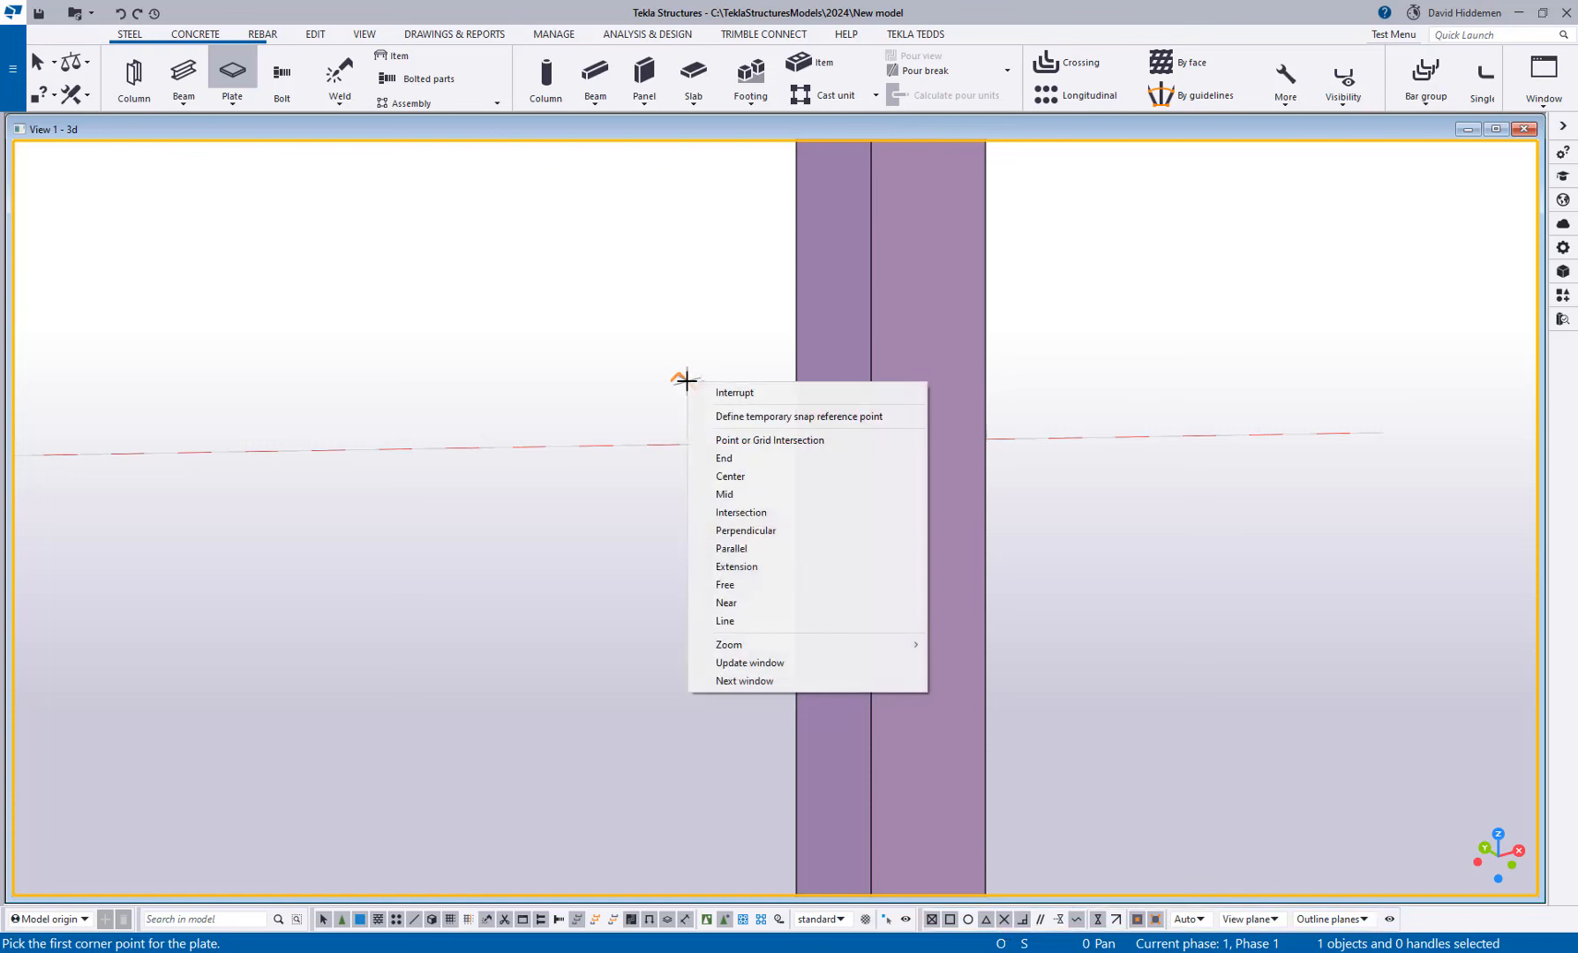
pyautogui.click(795, 513)
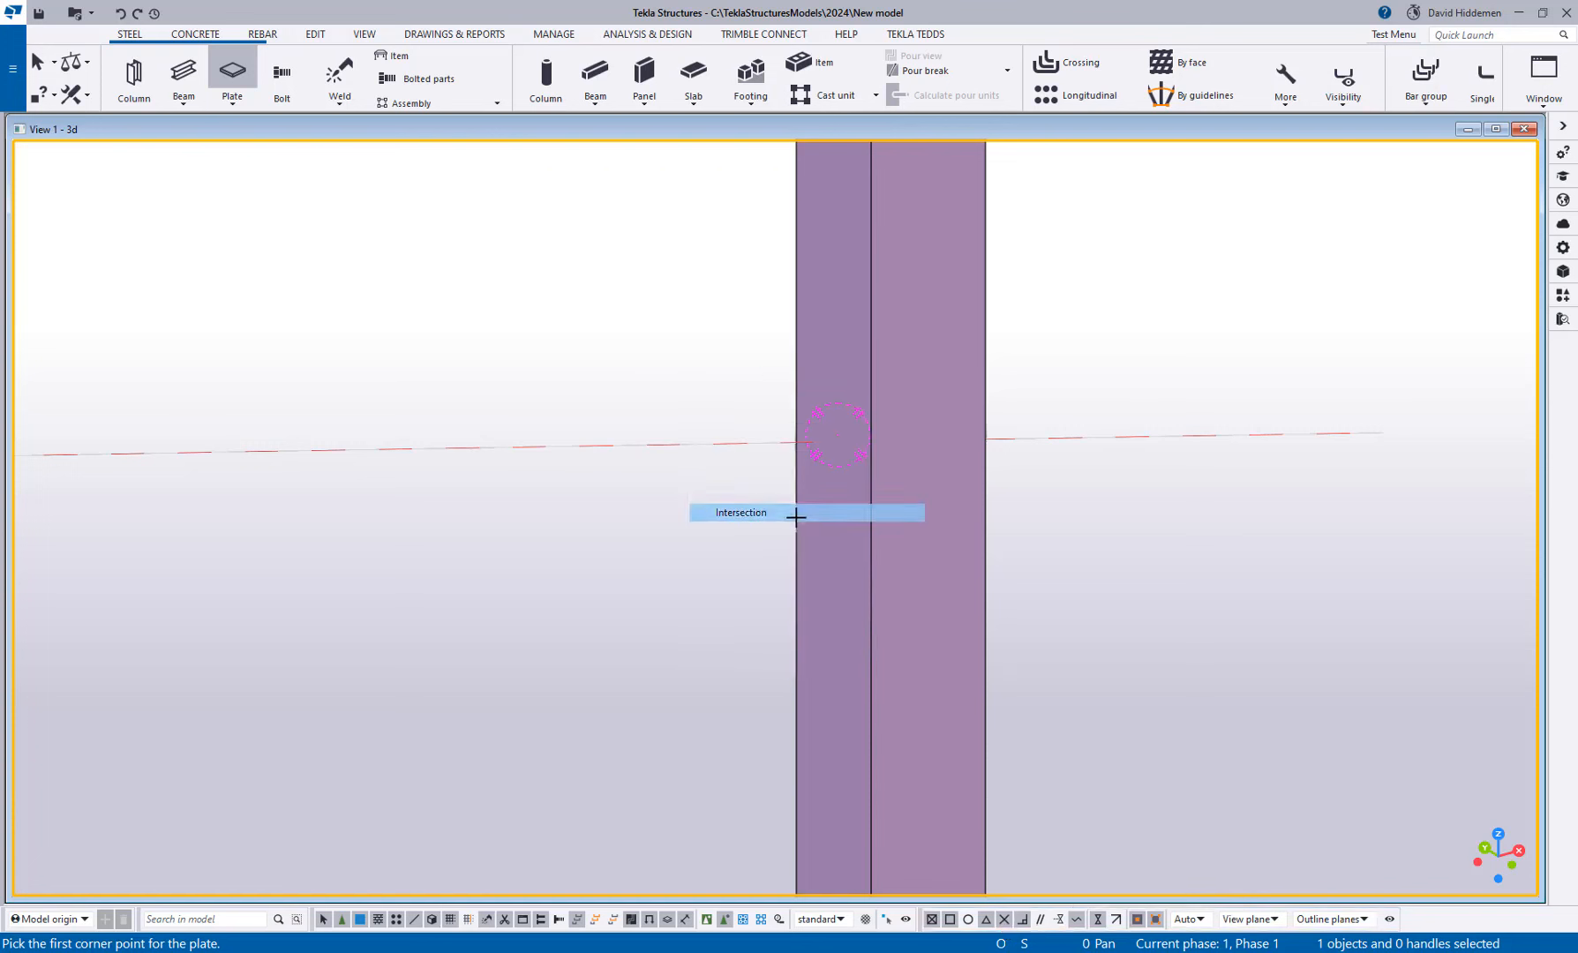
# Step: Enable snapping to parallel points and place the plate's first corner where the construction line intersects the column face
pyautogui.scroll(5, 789, 462)
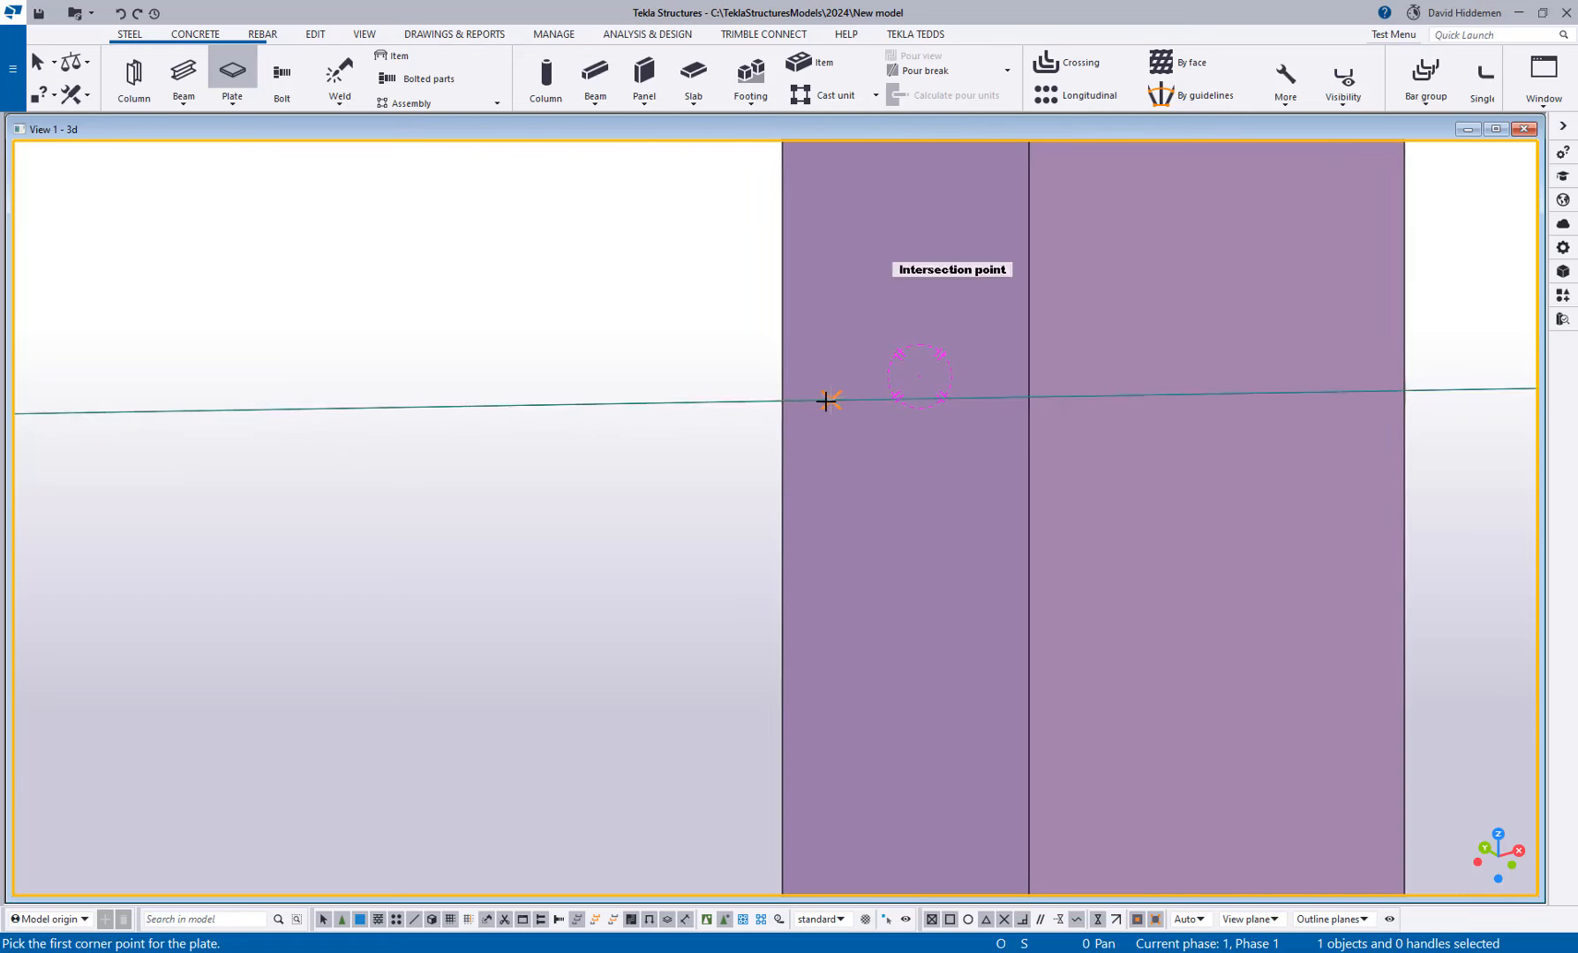
pyautogui.moveTo(831, 409)
pyautogui.keyDown('ctrl'); pyautogui.mouseDown(button='middle')
pyautogui.moveTo(853, 564)
pyautogui.moveTo(835, 486)
pyautogui.mouseUp(button='middle'); pyautogui.keyUp('ctrl')
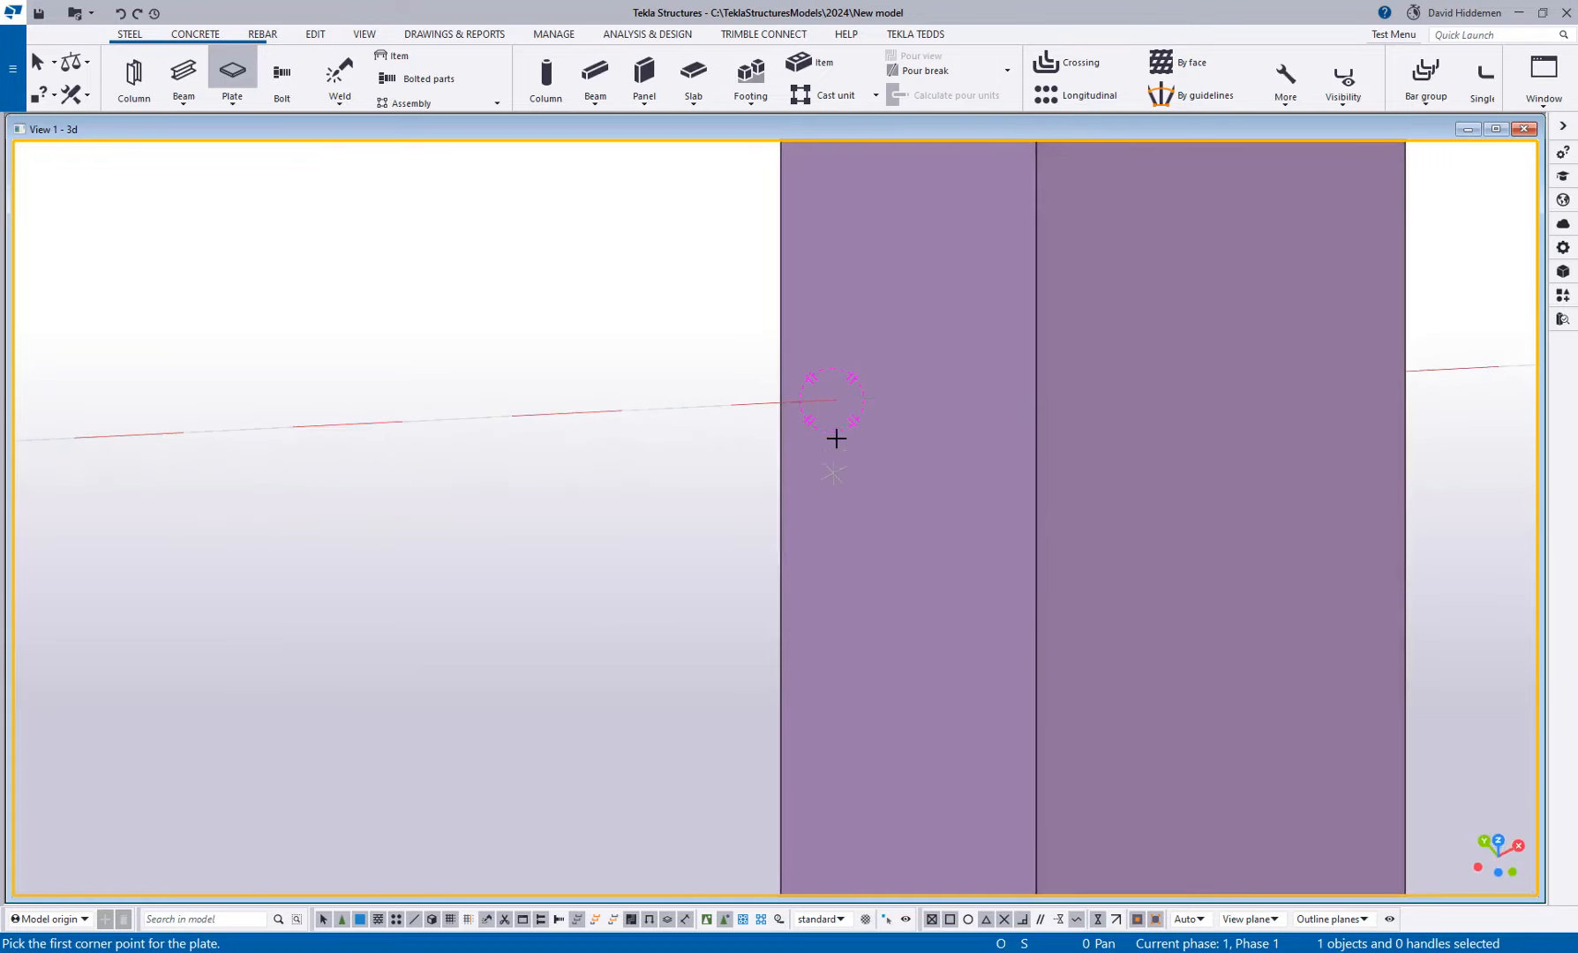
pyautogui.scroll(-10, 697, 515)
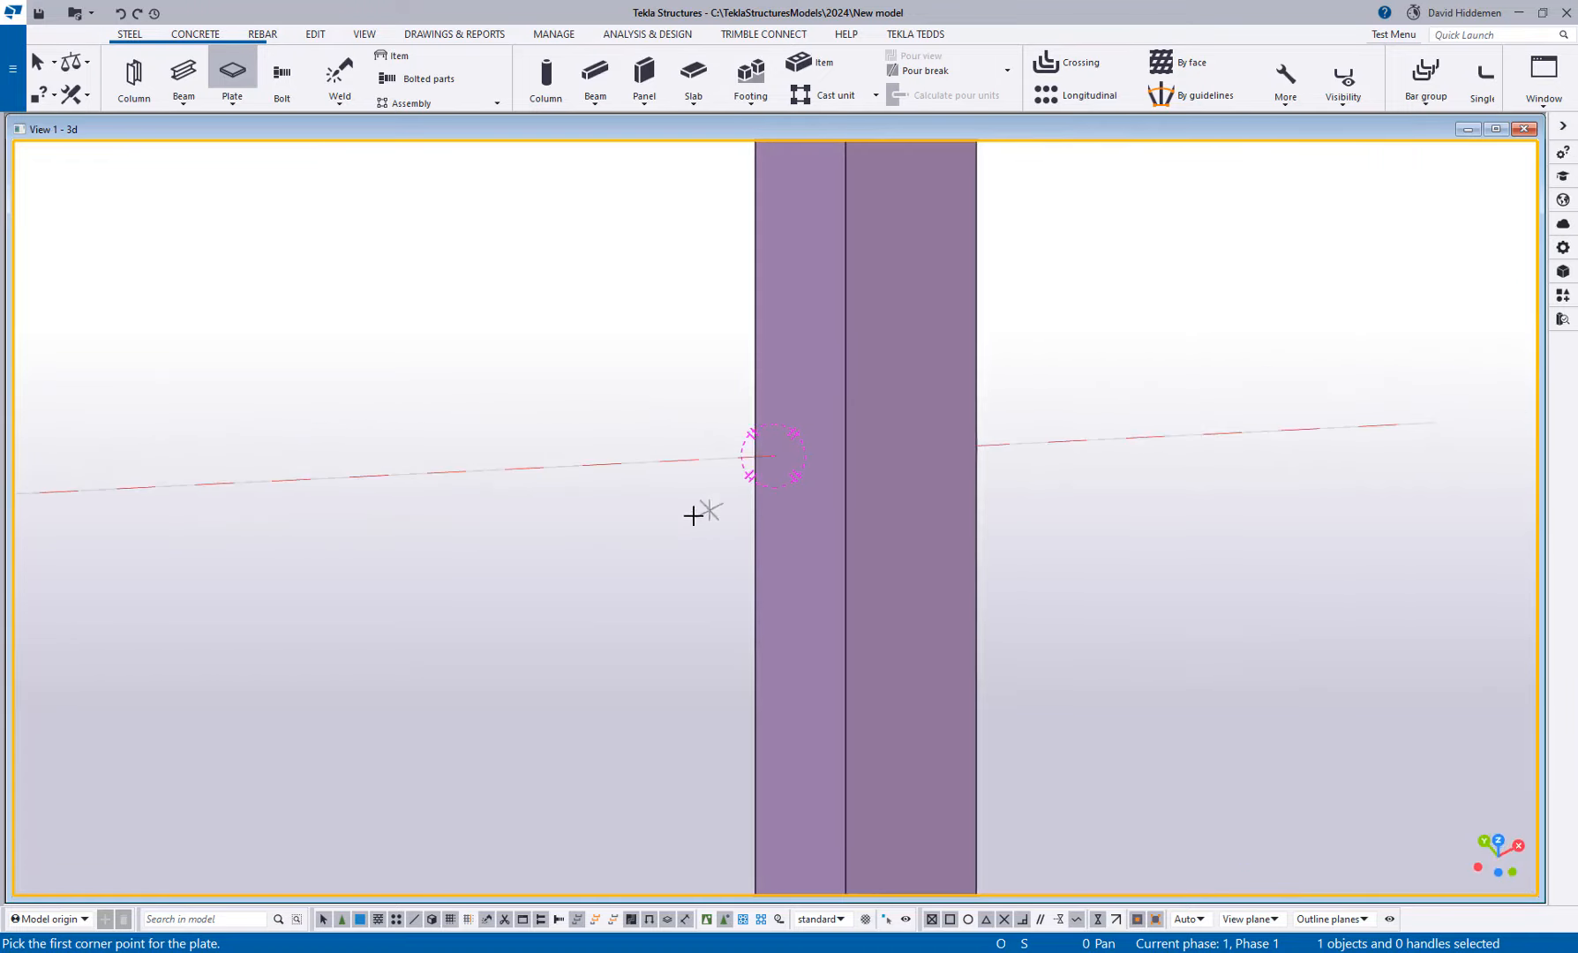
pyautogui.moveTo(669, 574); pyautogui.dragTo(776, 491, button='middle')
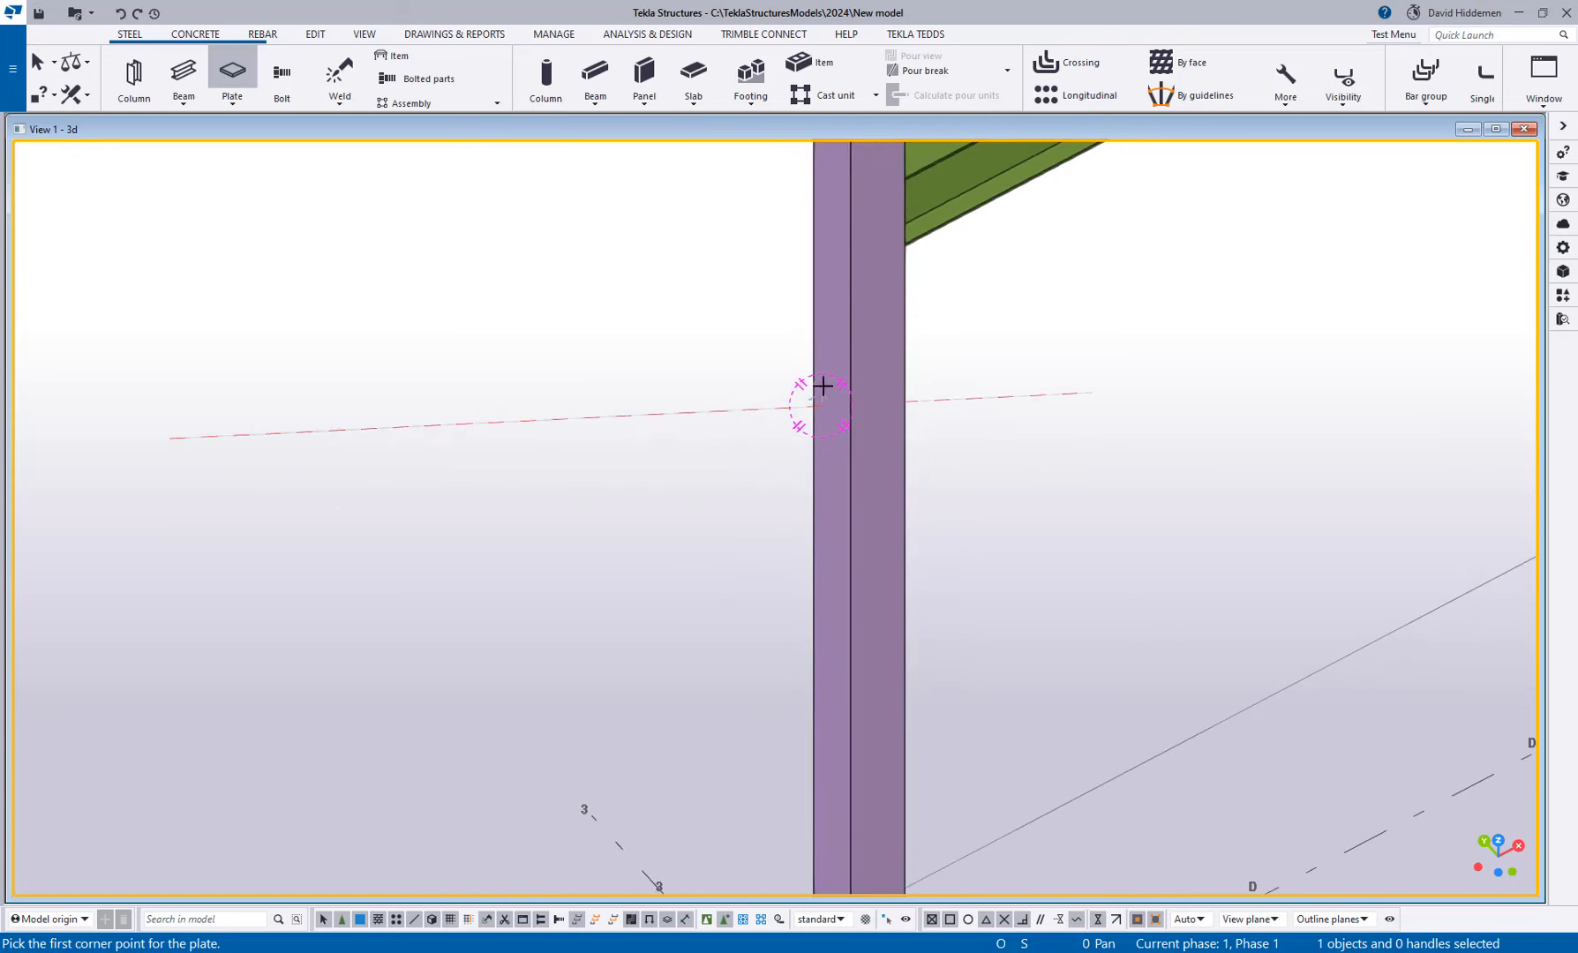
pyautogui.keyDown('ctrl'); pyautogui.moveTo(838, 399); pyautogui.dragTo(888, 387, button='middle'); pyautogui.keyUp('ctrl')
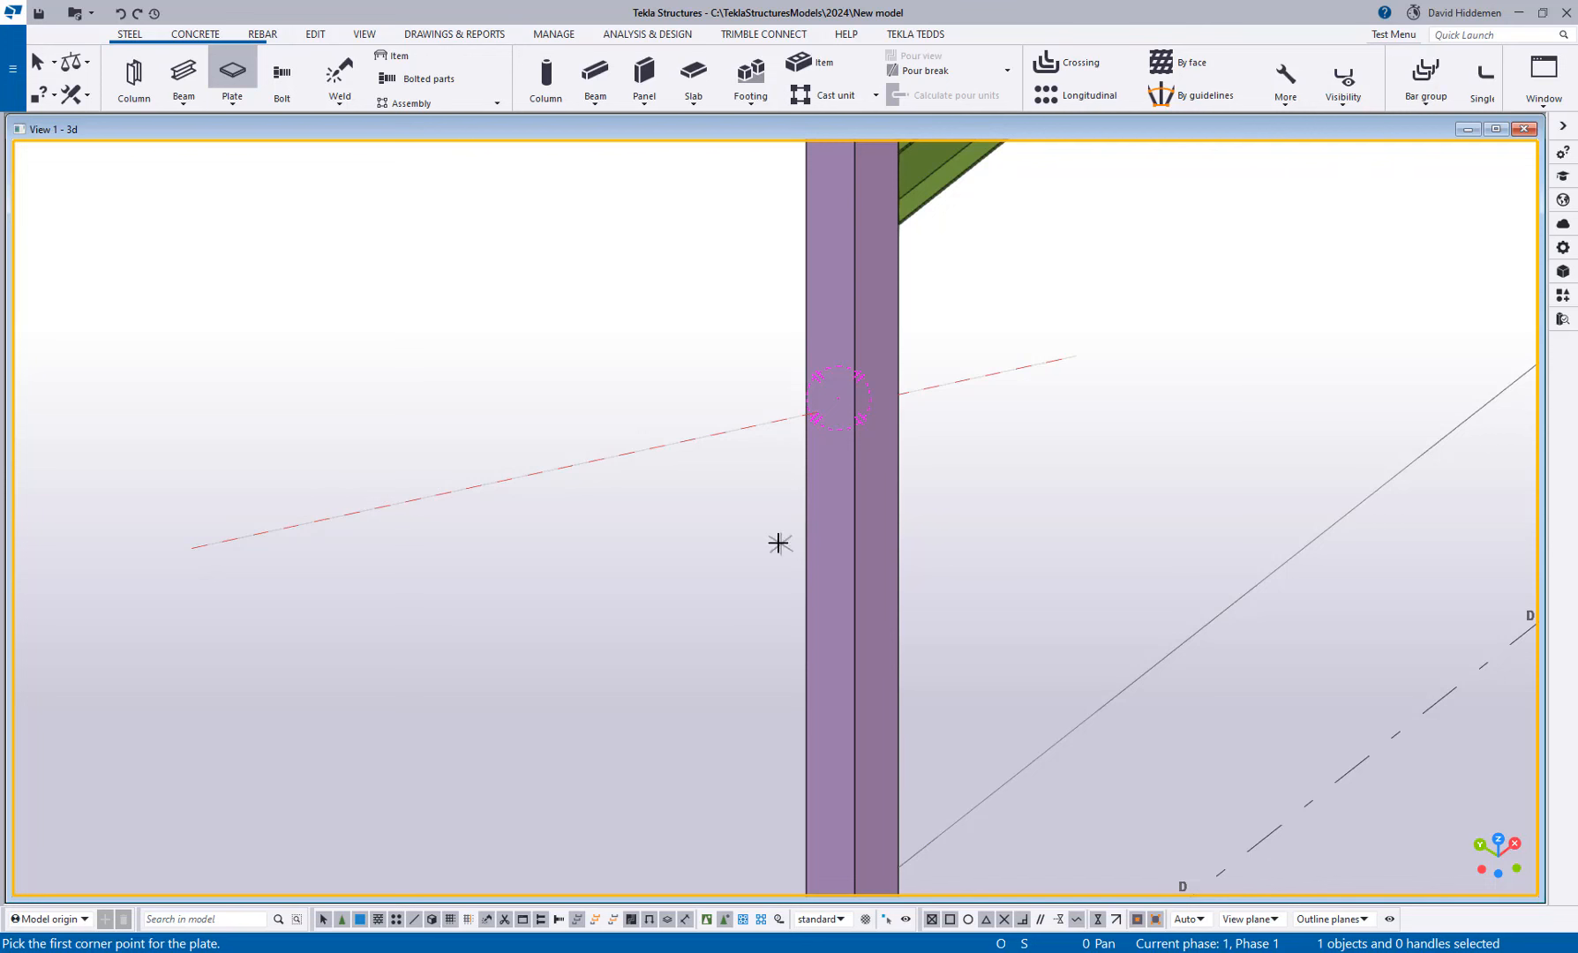
pyautogui.keyDown('ctrl'); pyautogui.moveTo(779, 543); pyautogui.dragTo(752, 549, button='middle'); pyautogui.keyUp('ctrl')
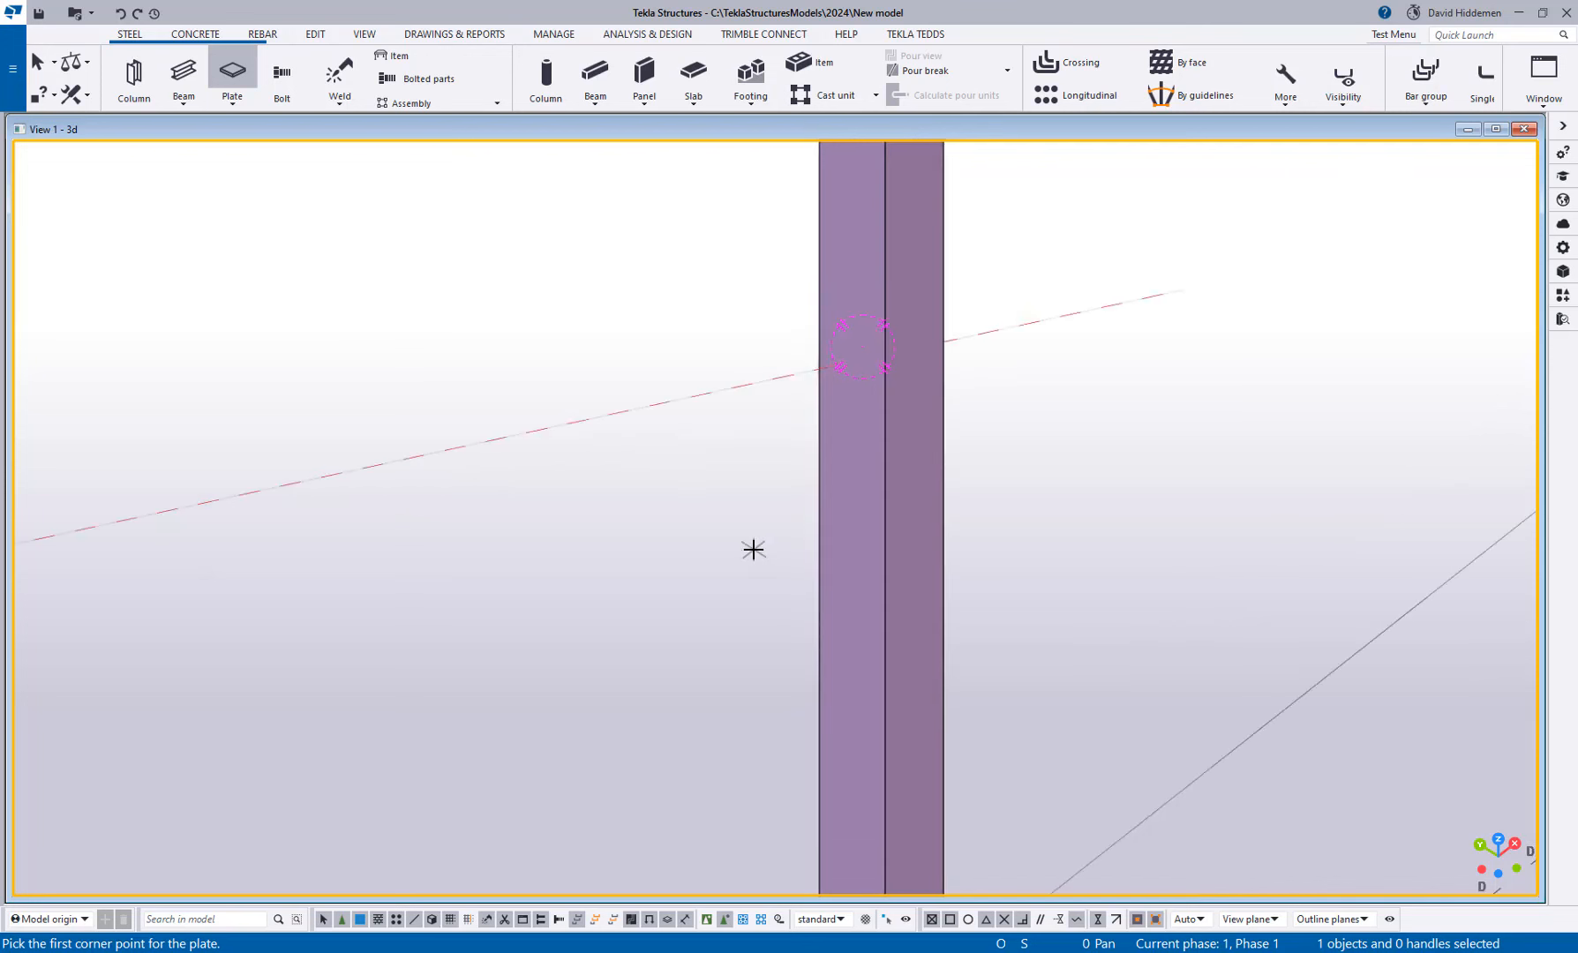
pyautogui.scroll(3, 839, 389)
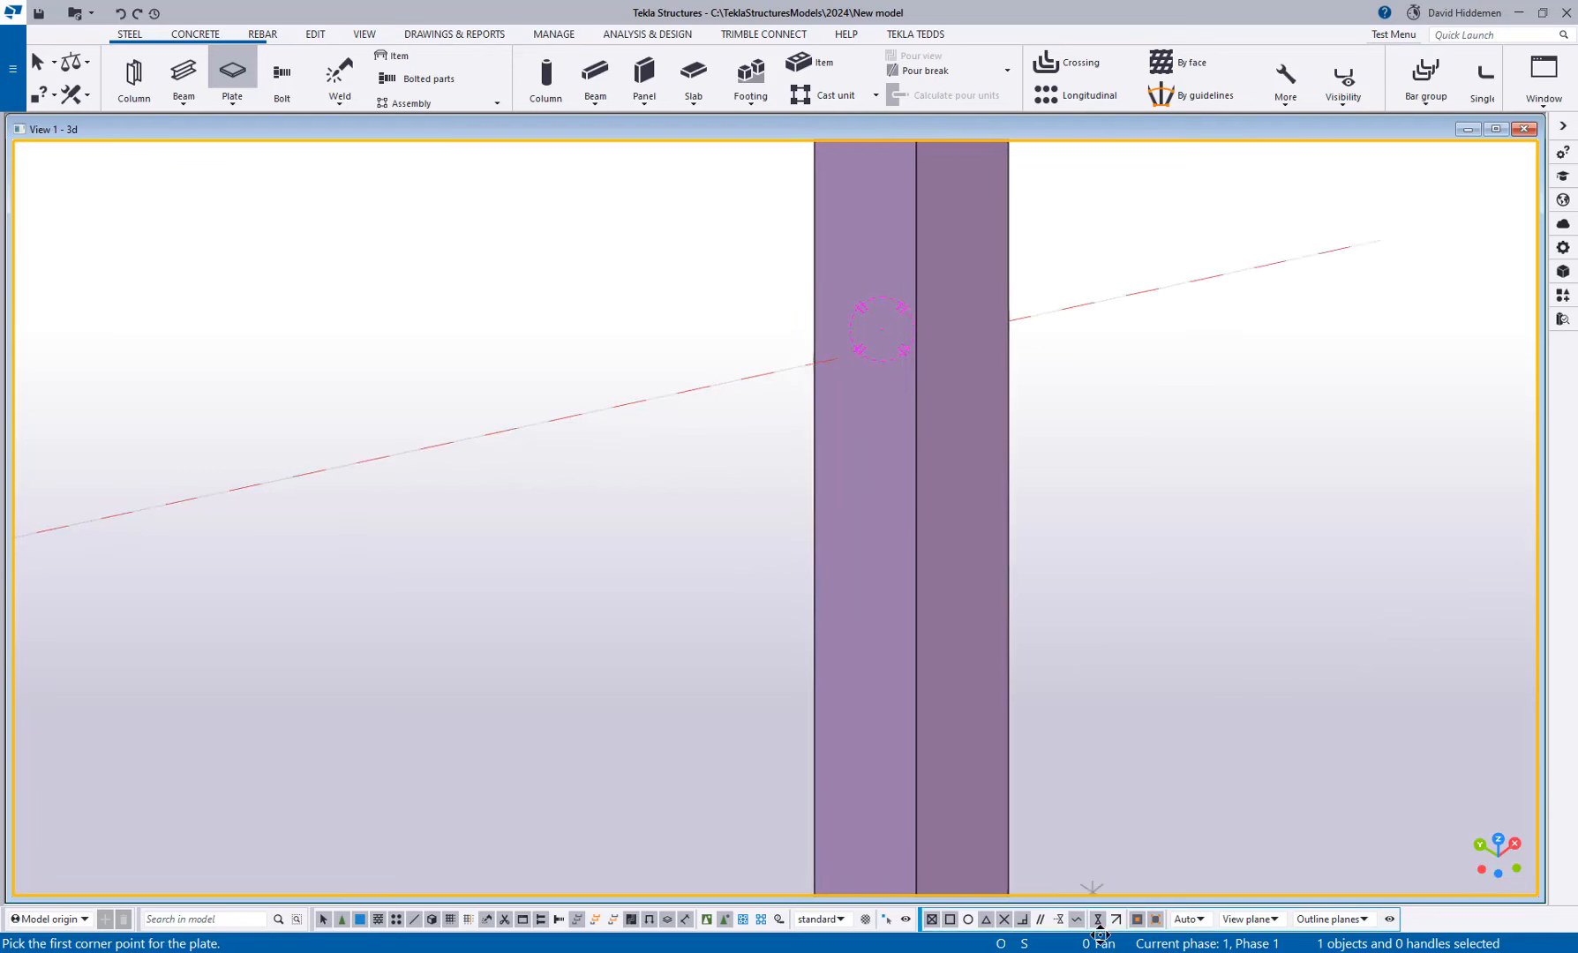
pyautogui.click(1042, 922)
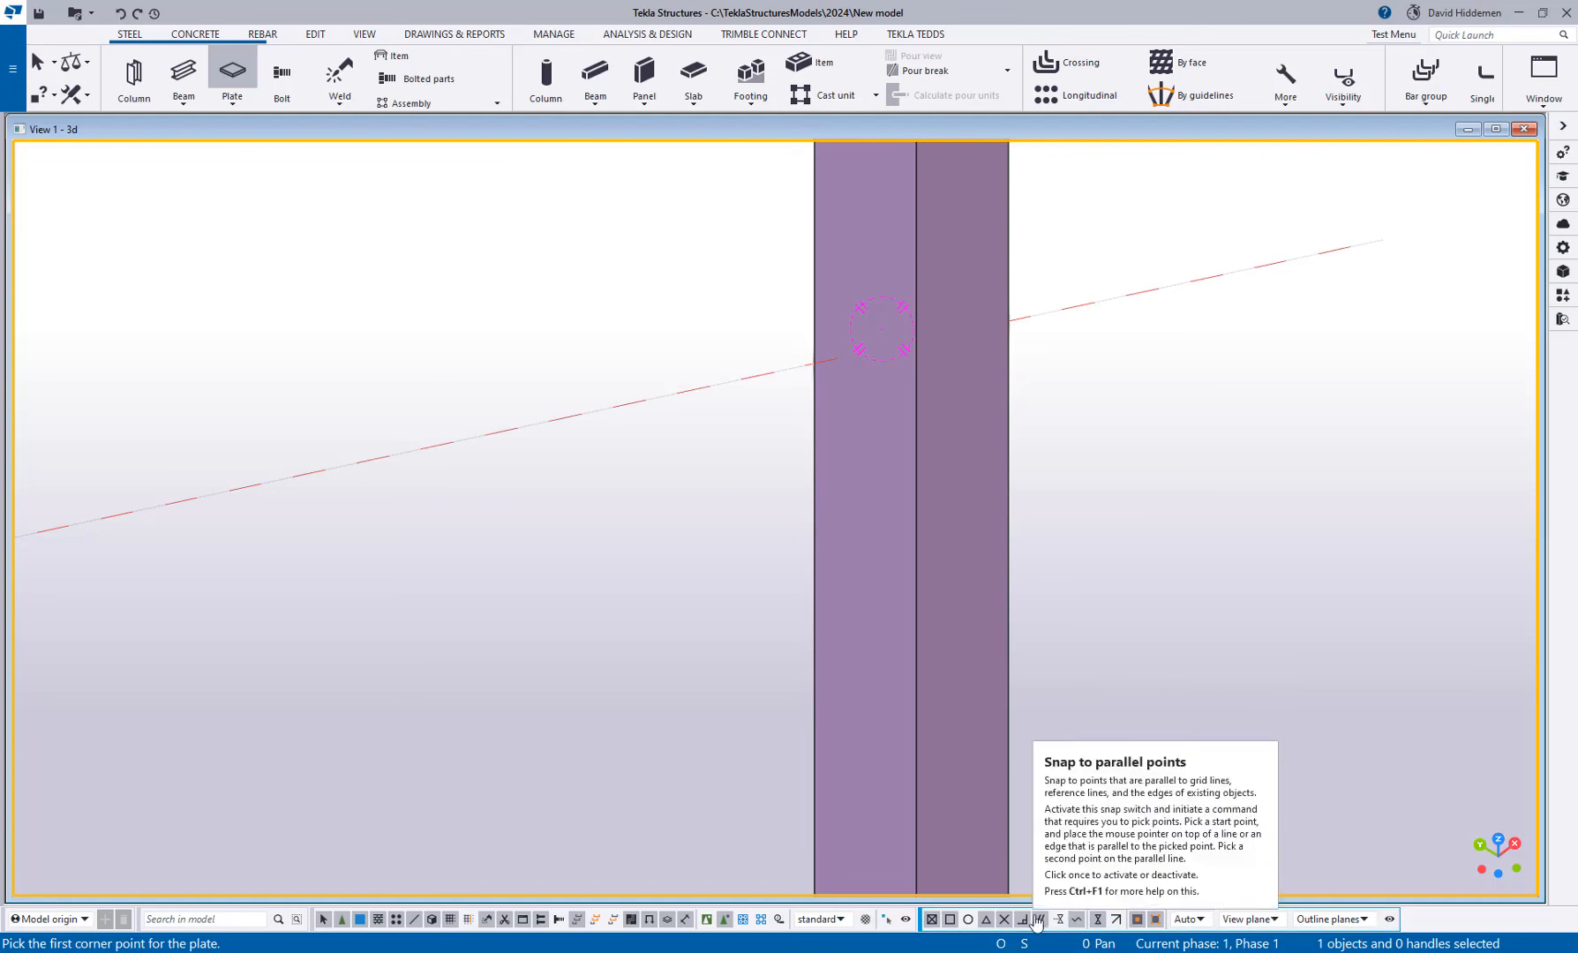
pyautogui.moveTo(682, 569); pyautogui.dragTo(556, 548, button='middle')
pyautogui.scroll(1, 596, 511)
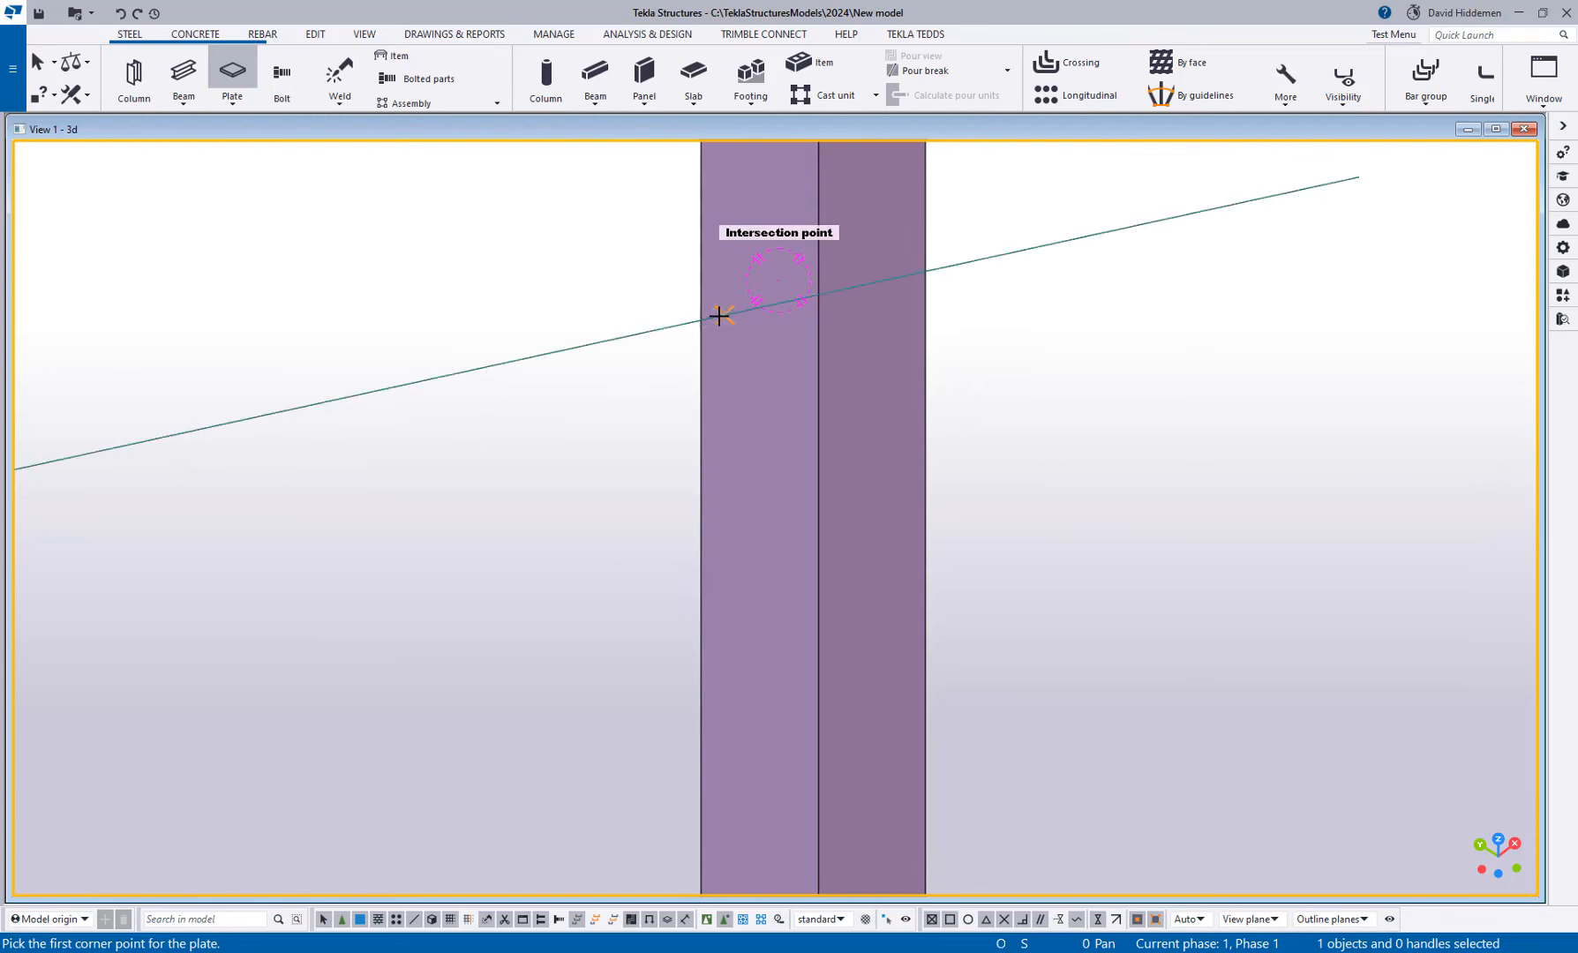
pyautogui.click(720, 316)
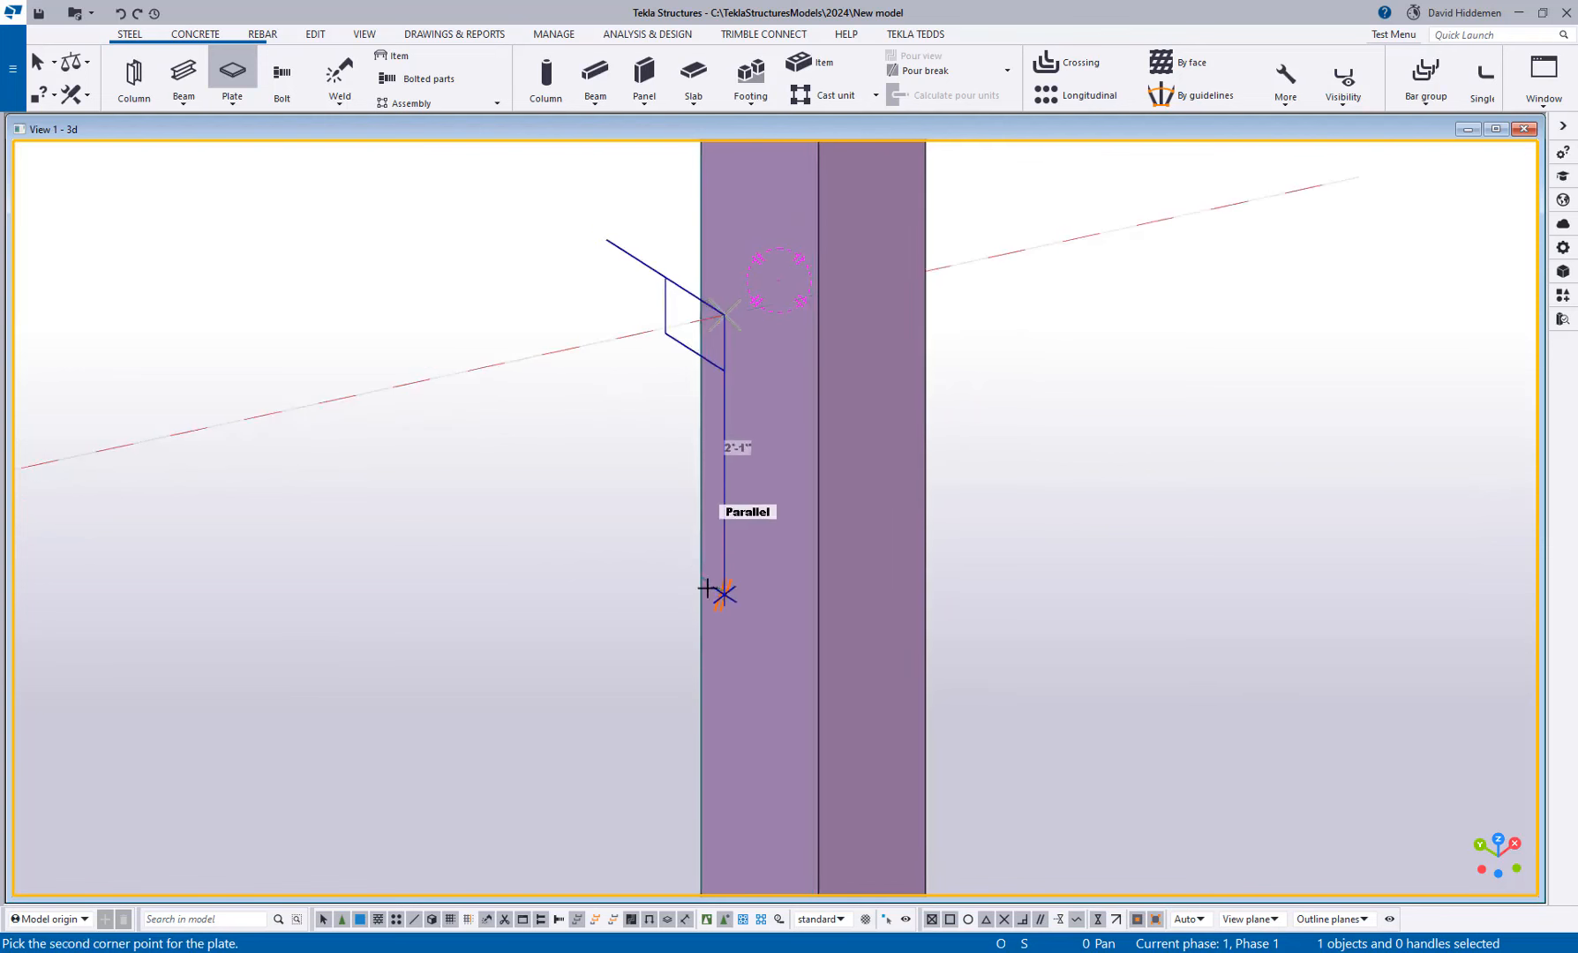
# Step: Complete the plate with a 12" side parallel to the column edge and a 6" side parallel to the construction line, and end the command
pyautogui.write('12')
pyautogui.press('Return')
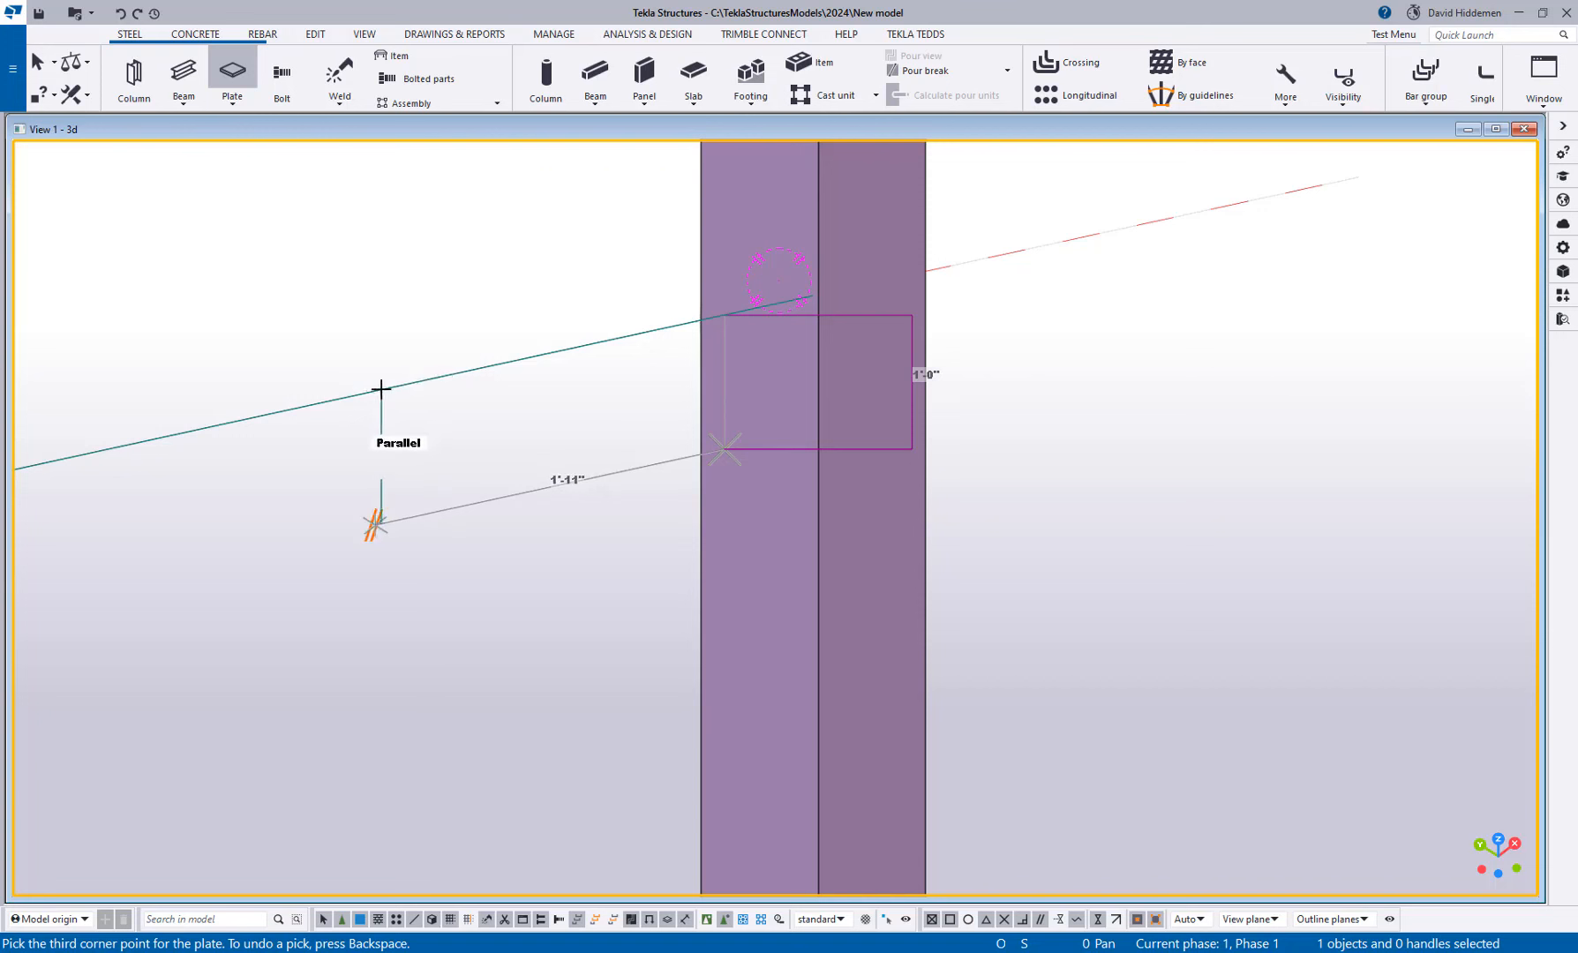
pyautogui.write('6')
pyautogui.press('Return')
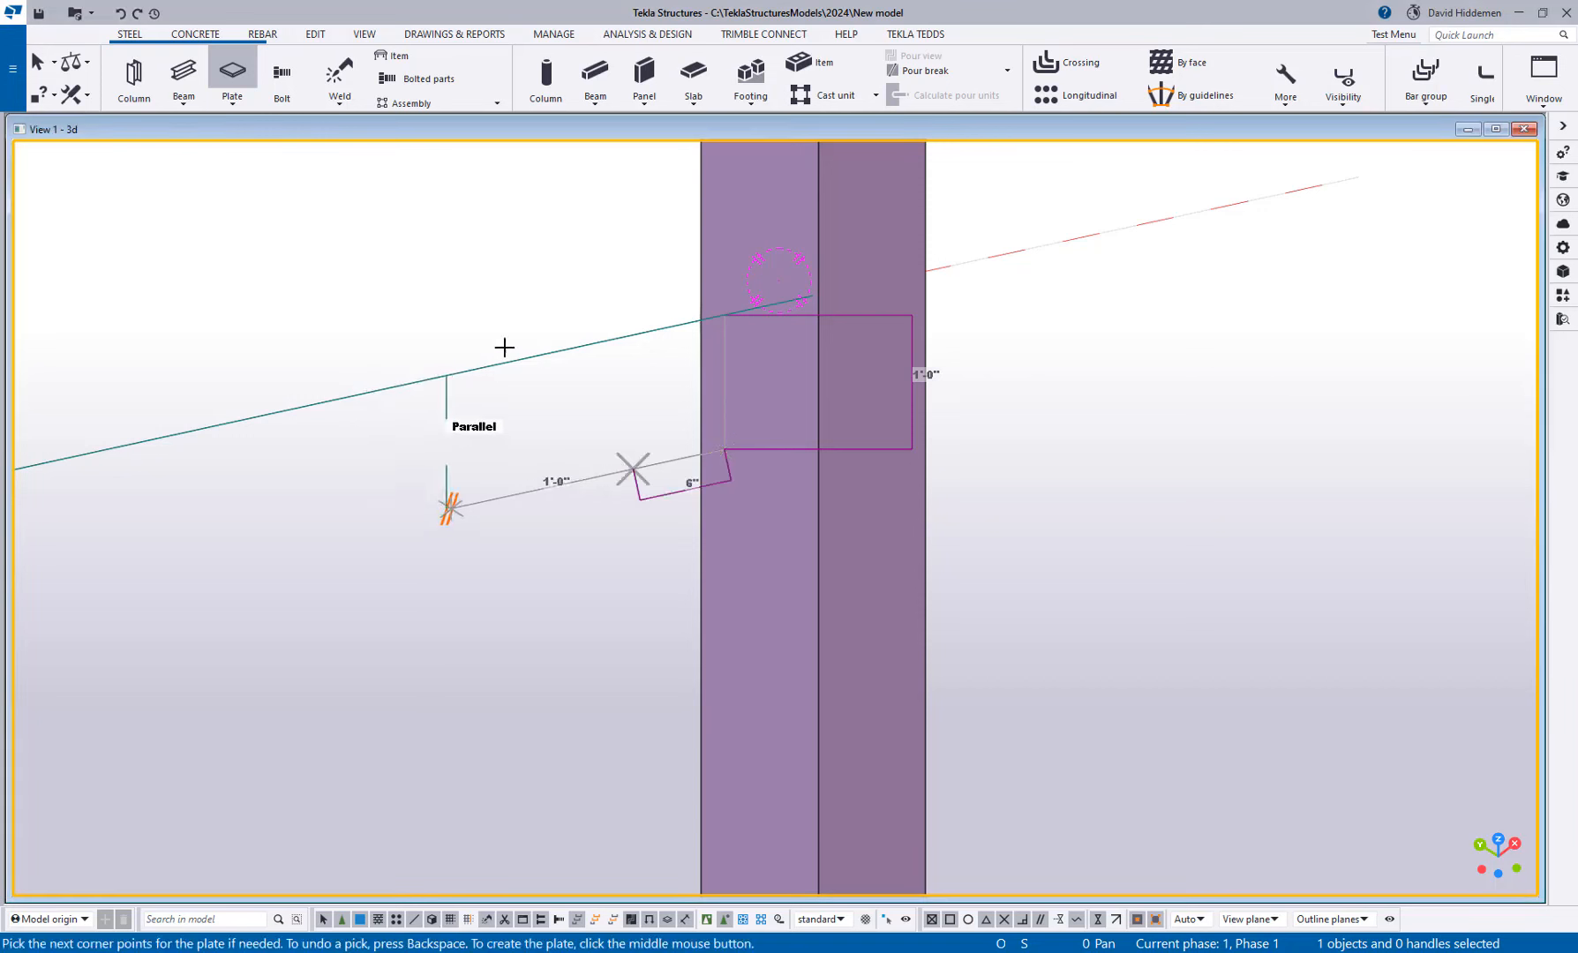
pyautogui.middleClick(633, 334)
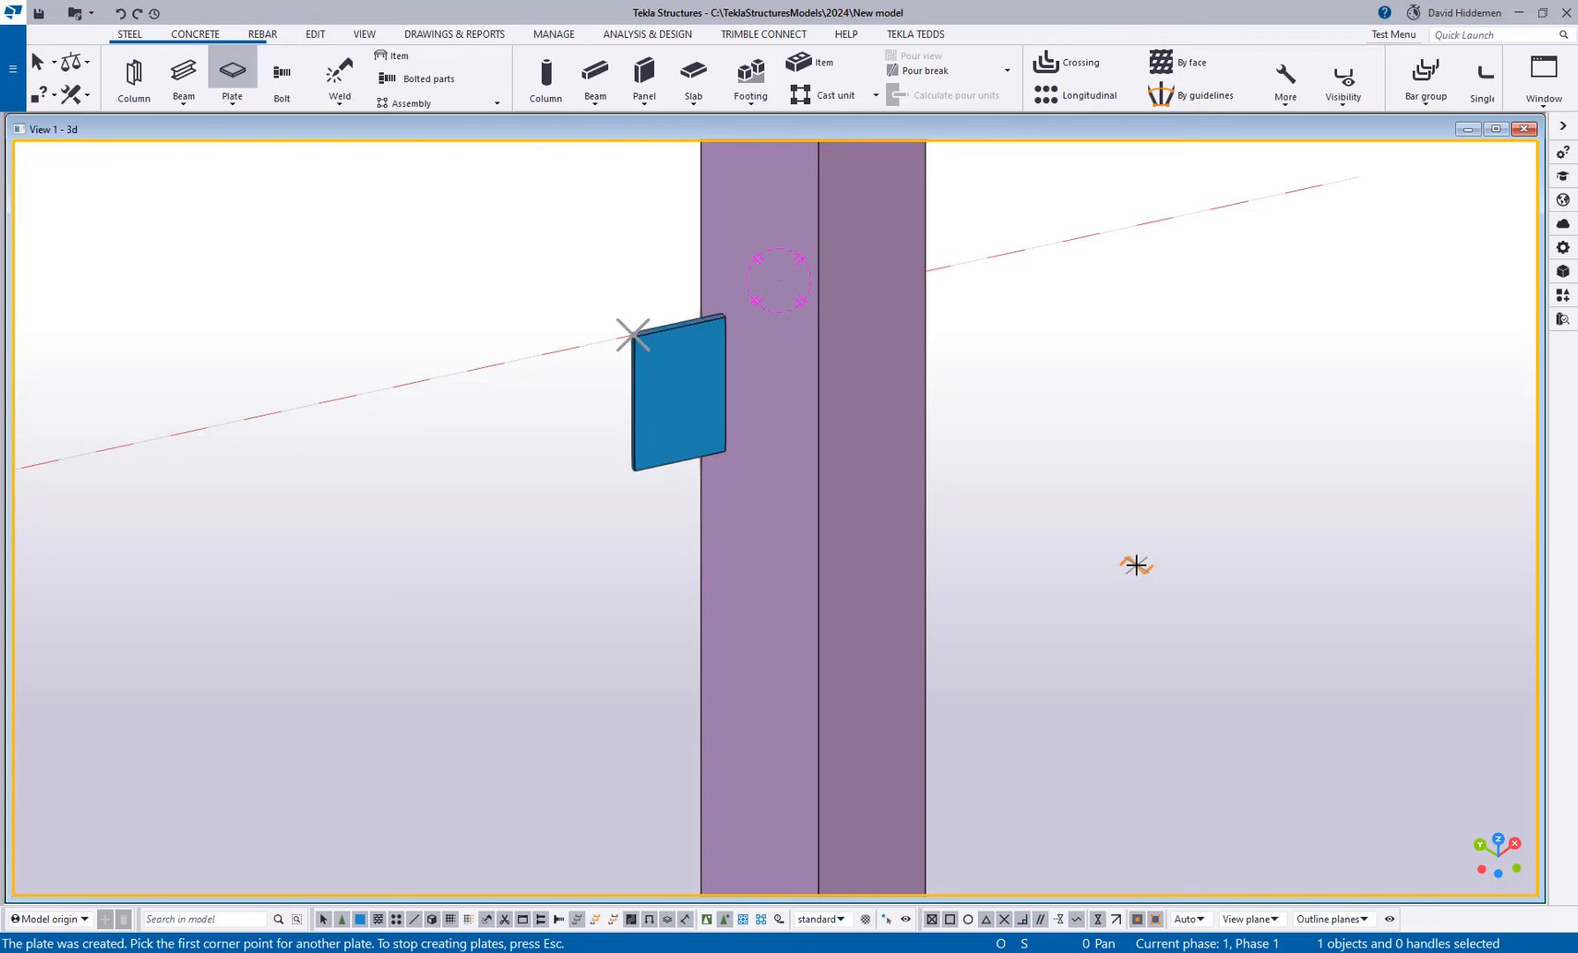
pyautogui.rightClick(1072, 465)
pyautogui.click(1099, 476)
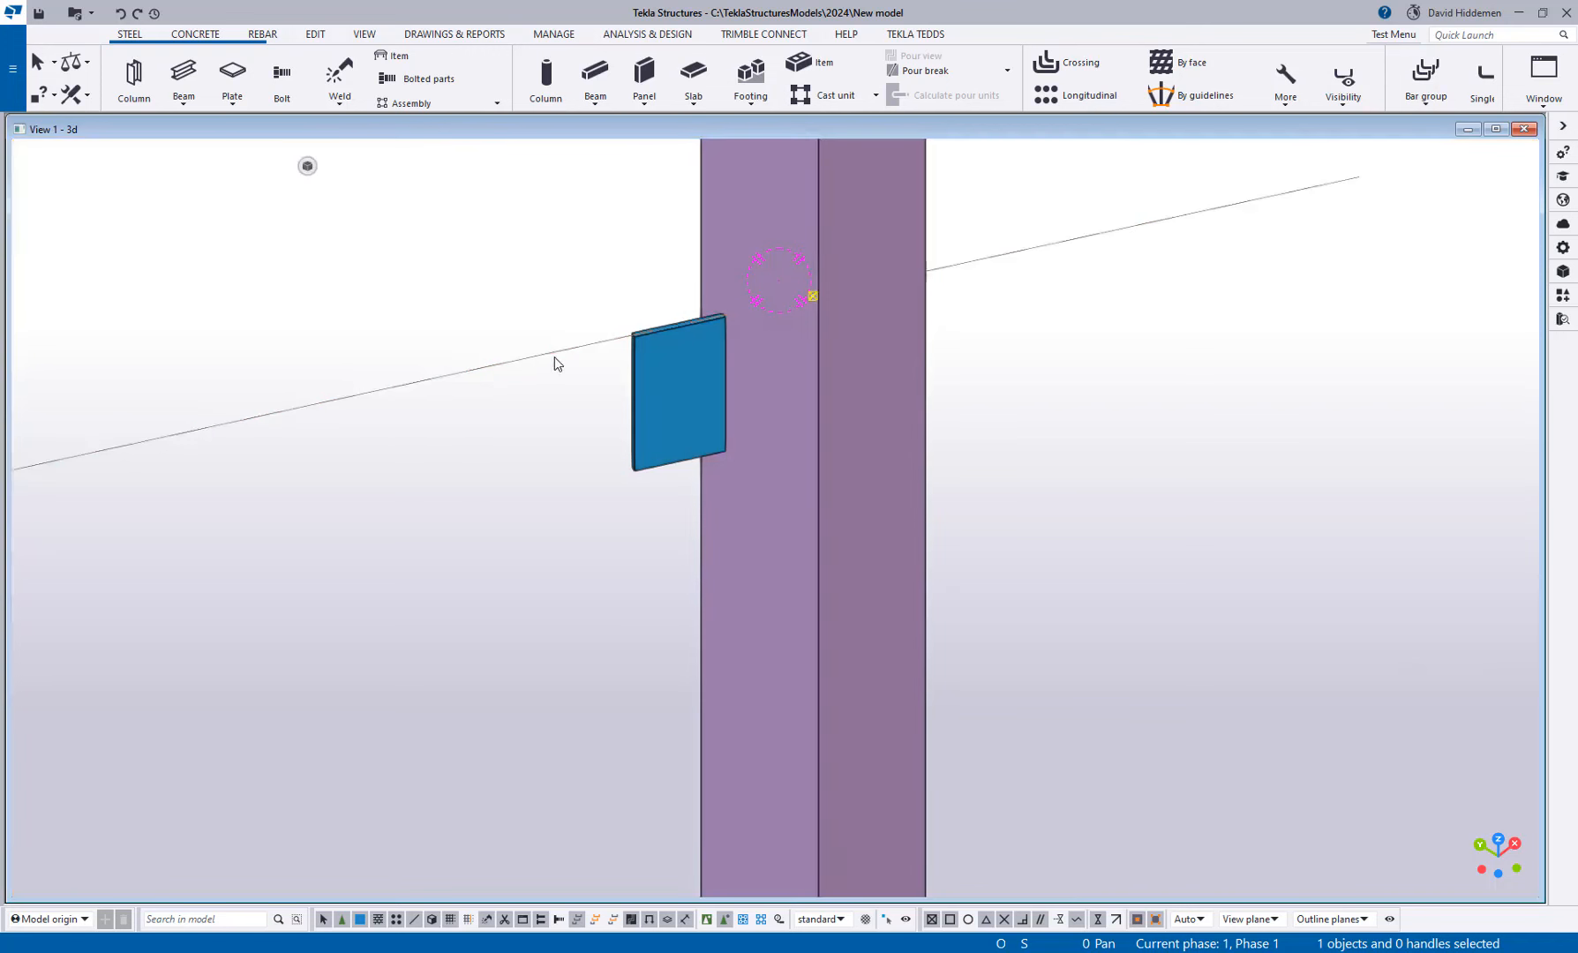
# Step: Examine how the steel beam's end meets the column, with the parts shown transparent
pyautogui.click(557, 361)
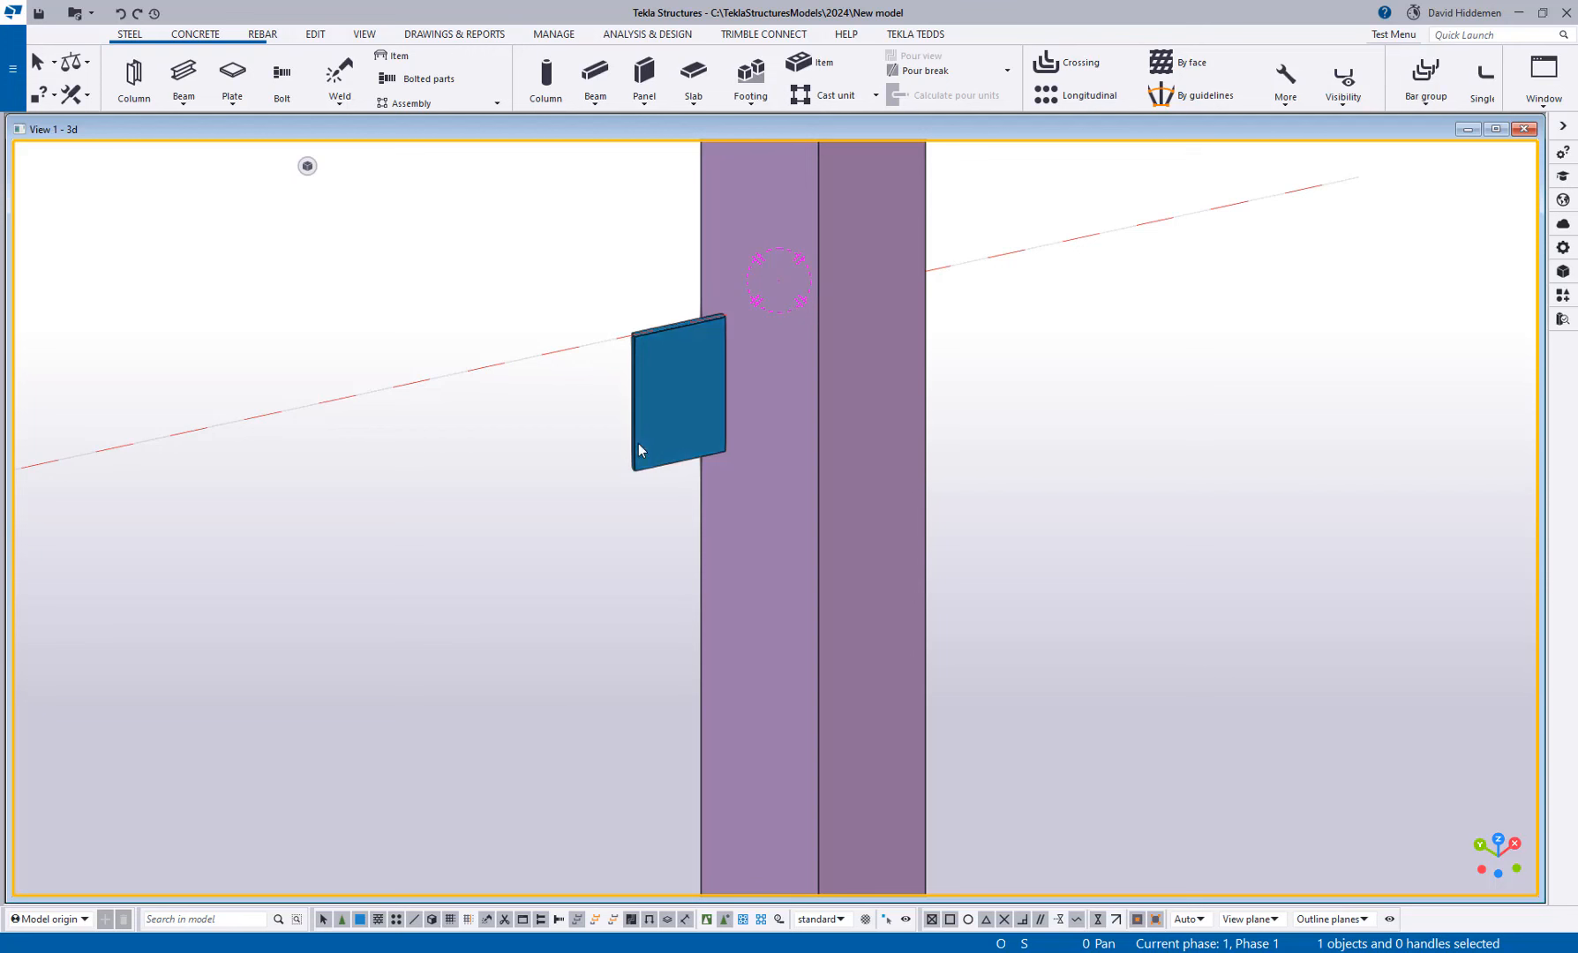
pyautogui.scroll(-3, 665, 353)
pyautogui.moveTo(706, 311); pyautogui.dragTo(620, 307, button='middle')
pyautogui.scroll(5, 853, 328)
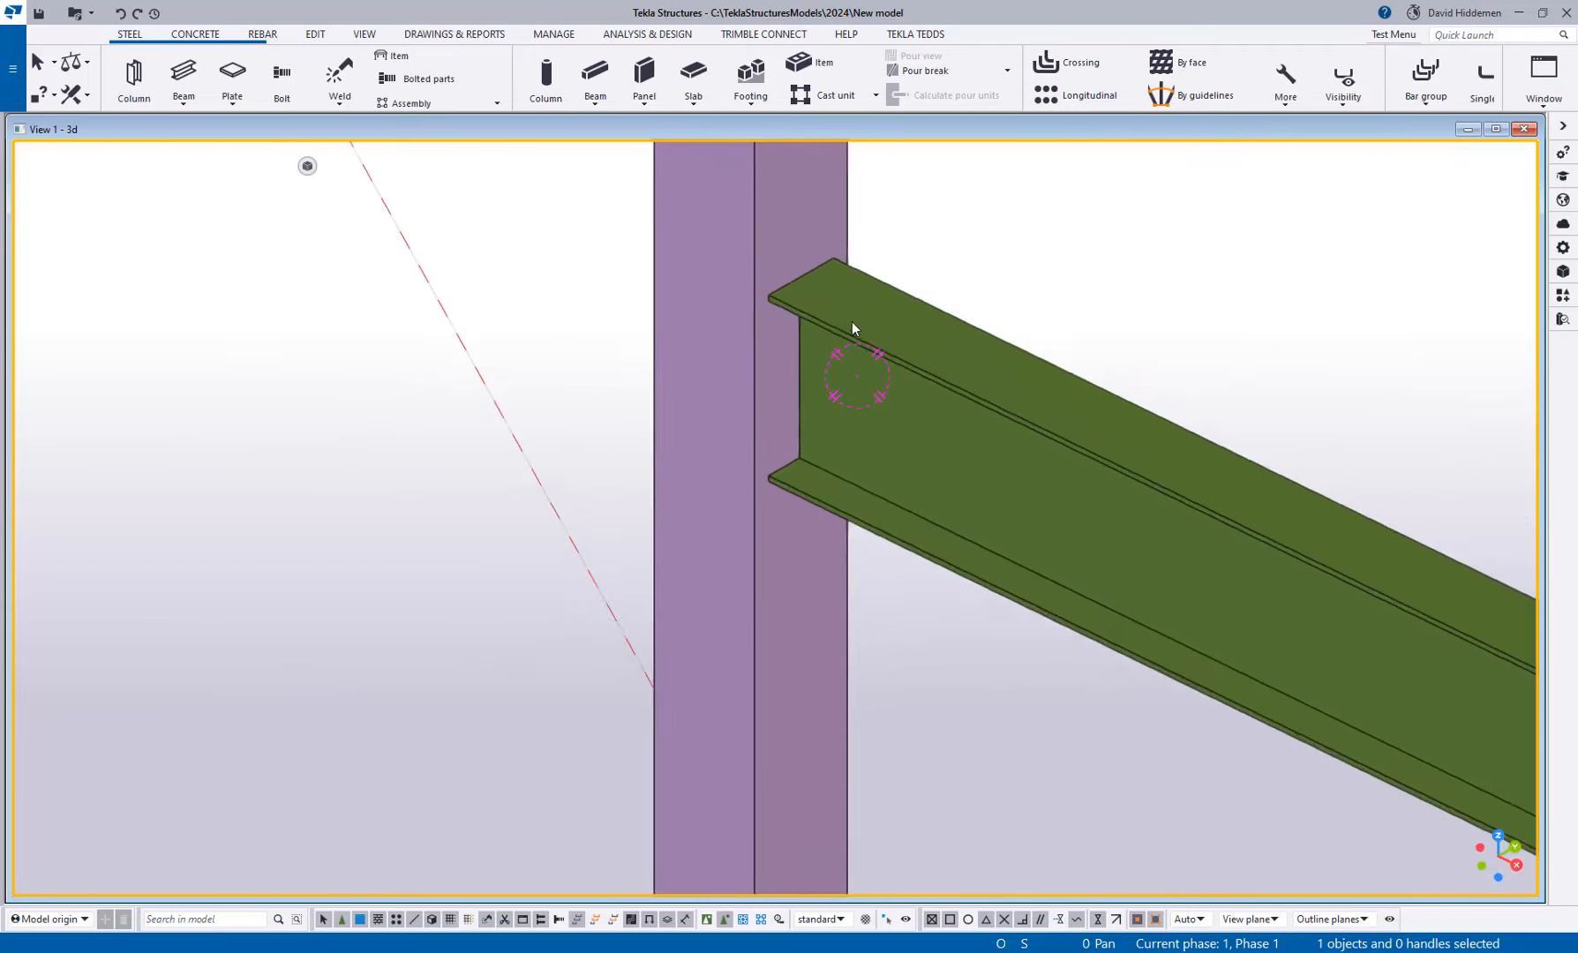
pyautogui.hotkey('ctrl', '2')
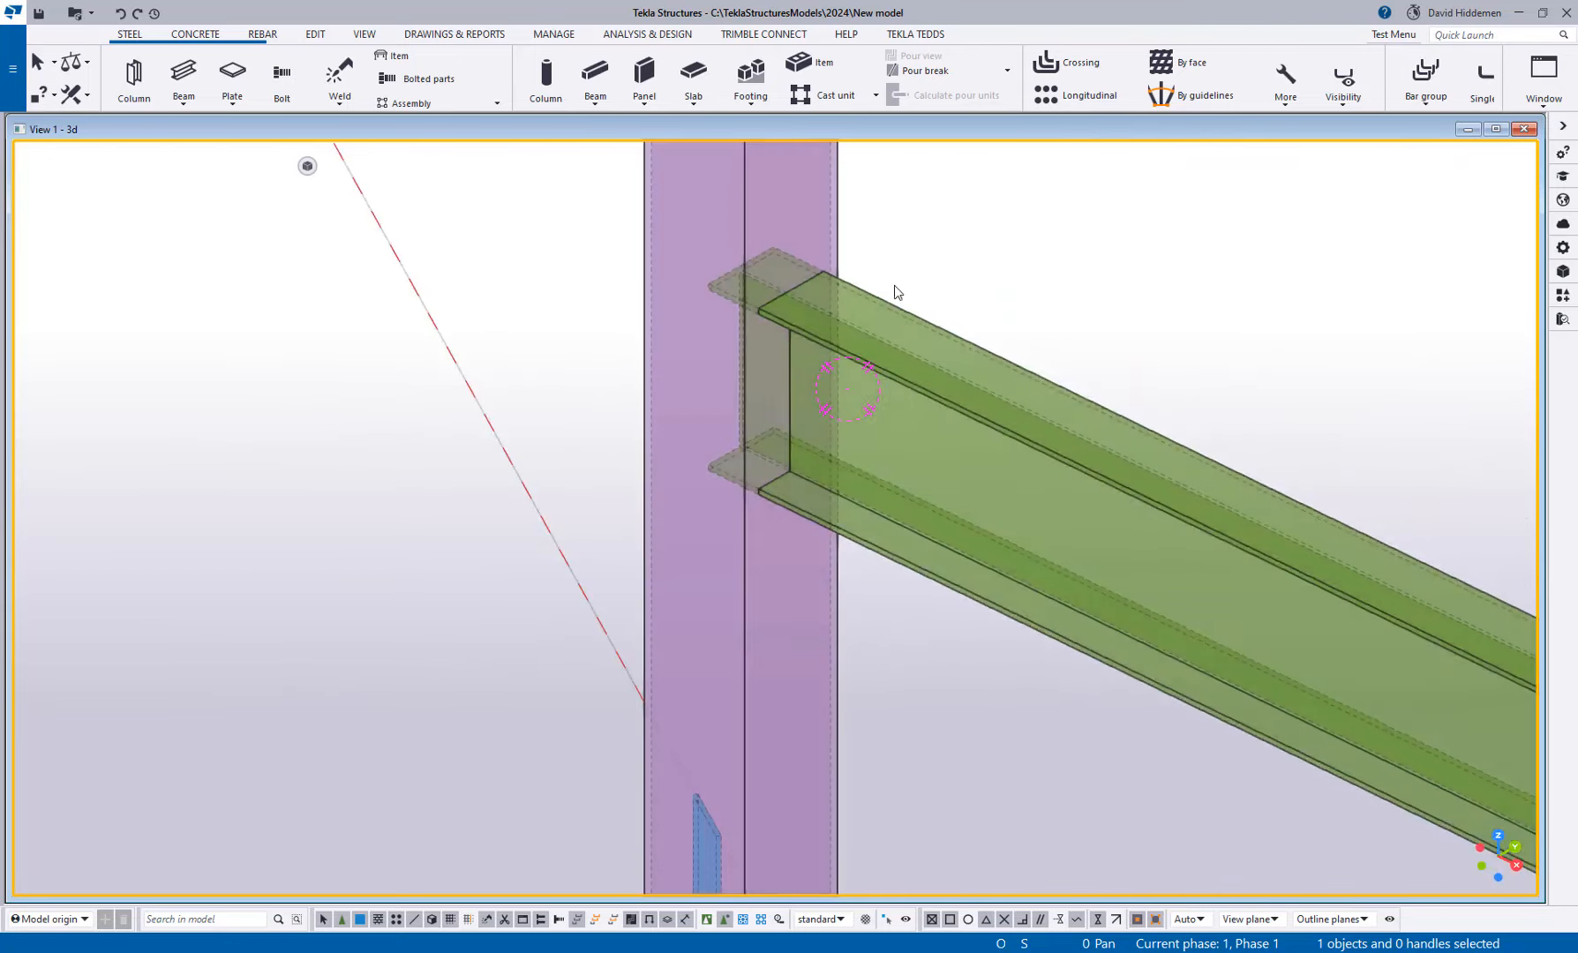
pyautogui.scroll(2, 896, 282)
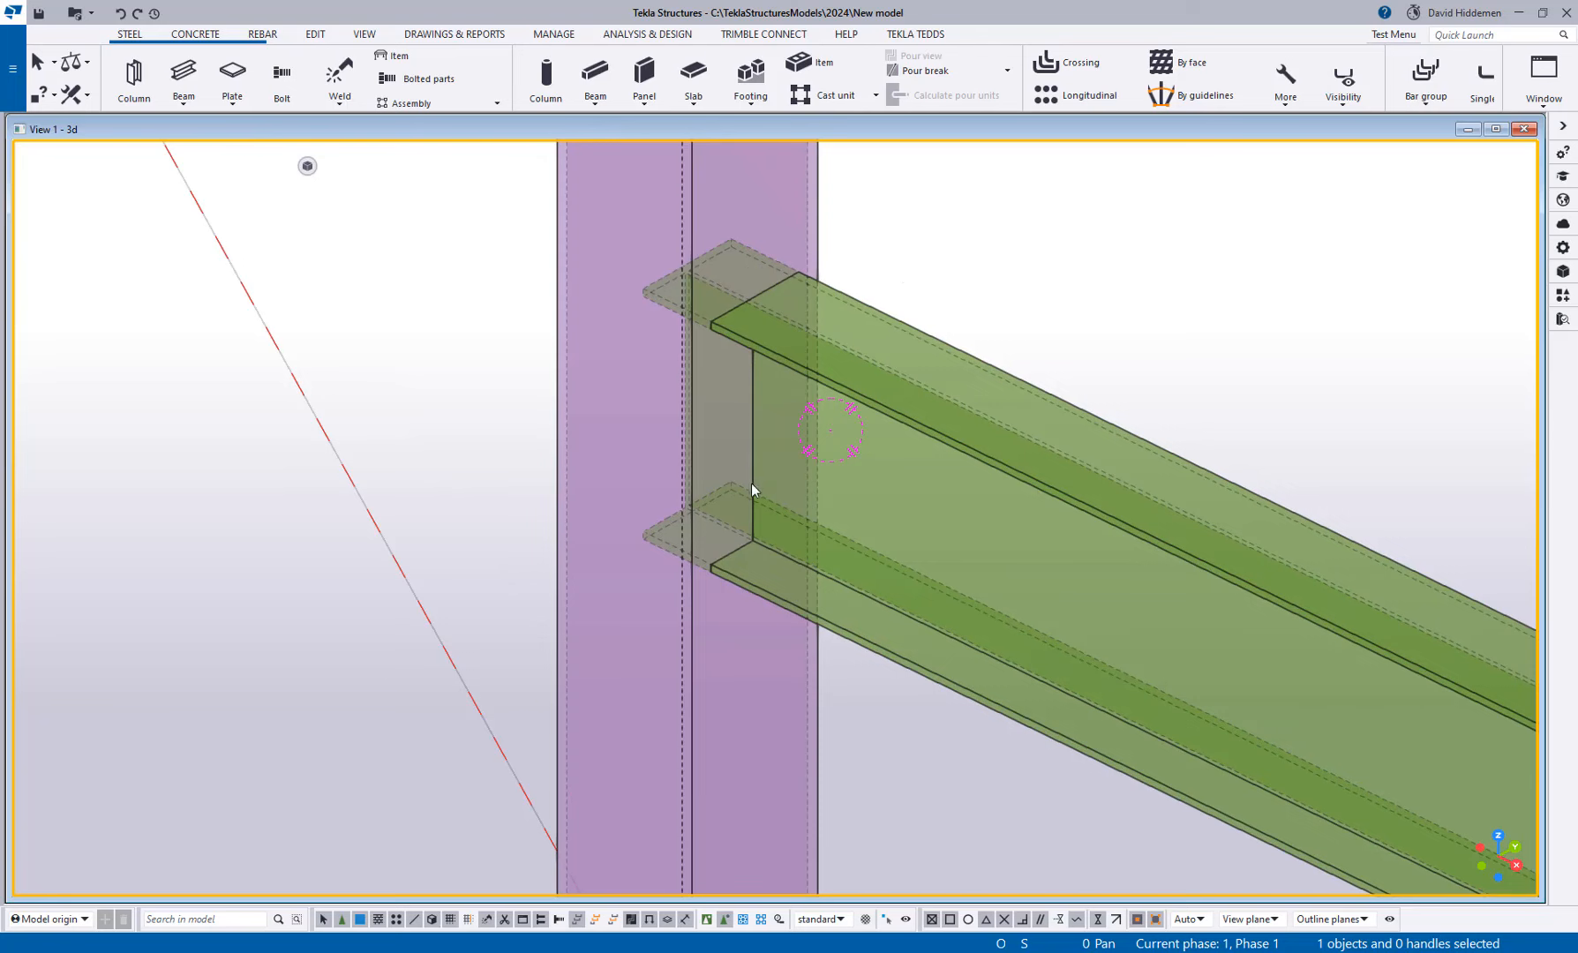
pyautogui.scroll(1, 751, 491)
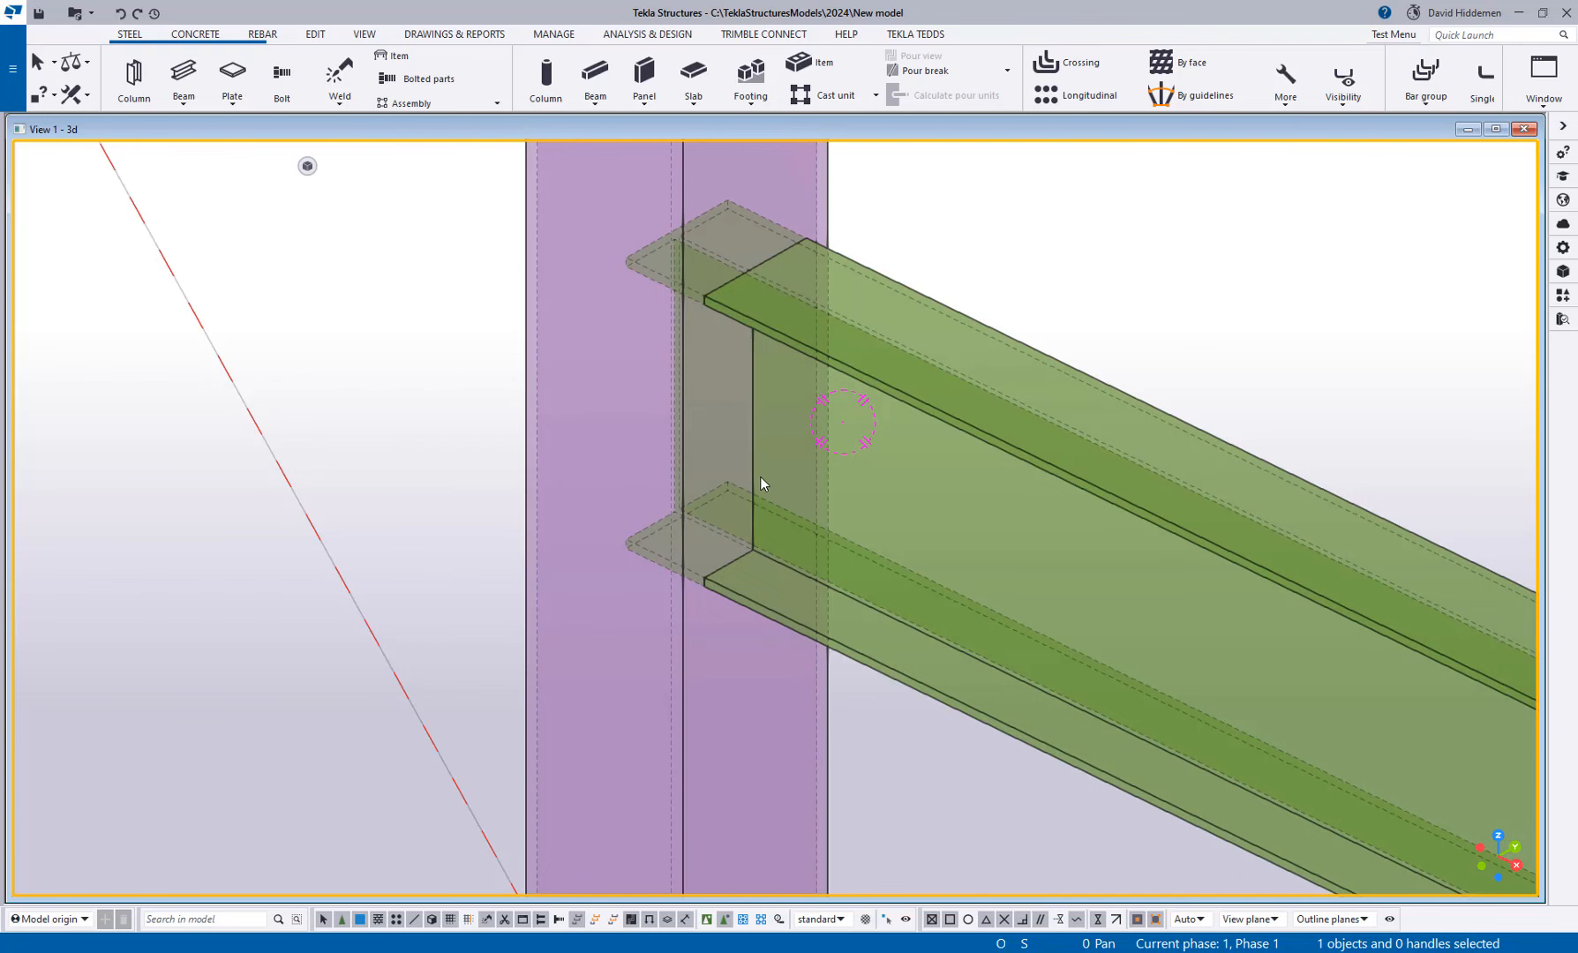
pyautogui.scroll(1, 737, 529)
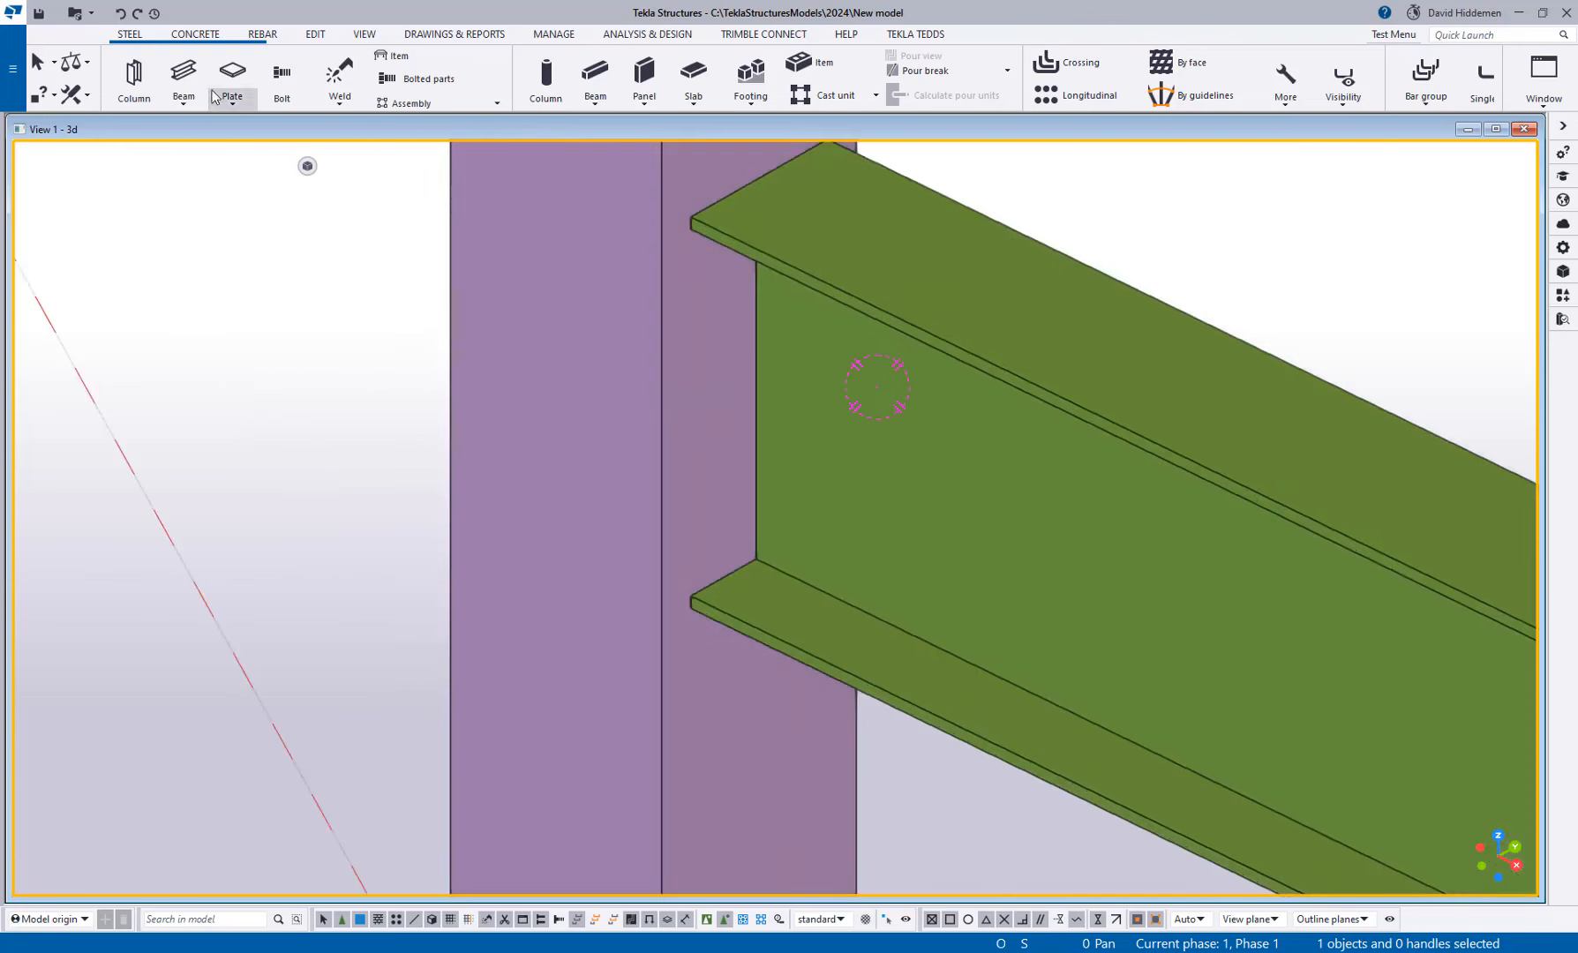
# Step: Start a plate at the beam-to-column joint with a temporary Intersection snap for its first corner
pyautogui.click(233, 75)
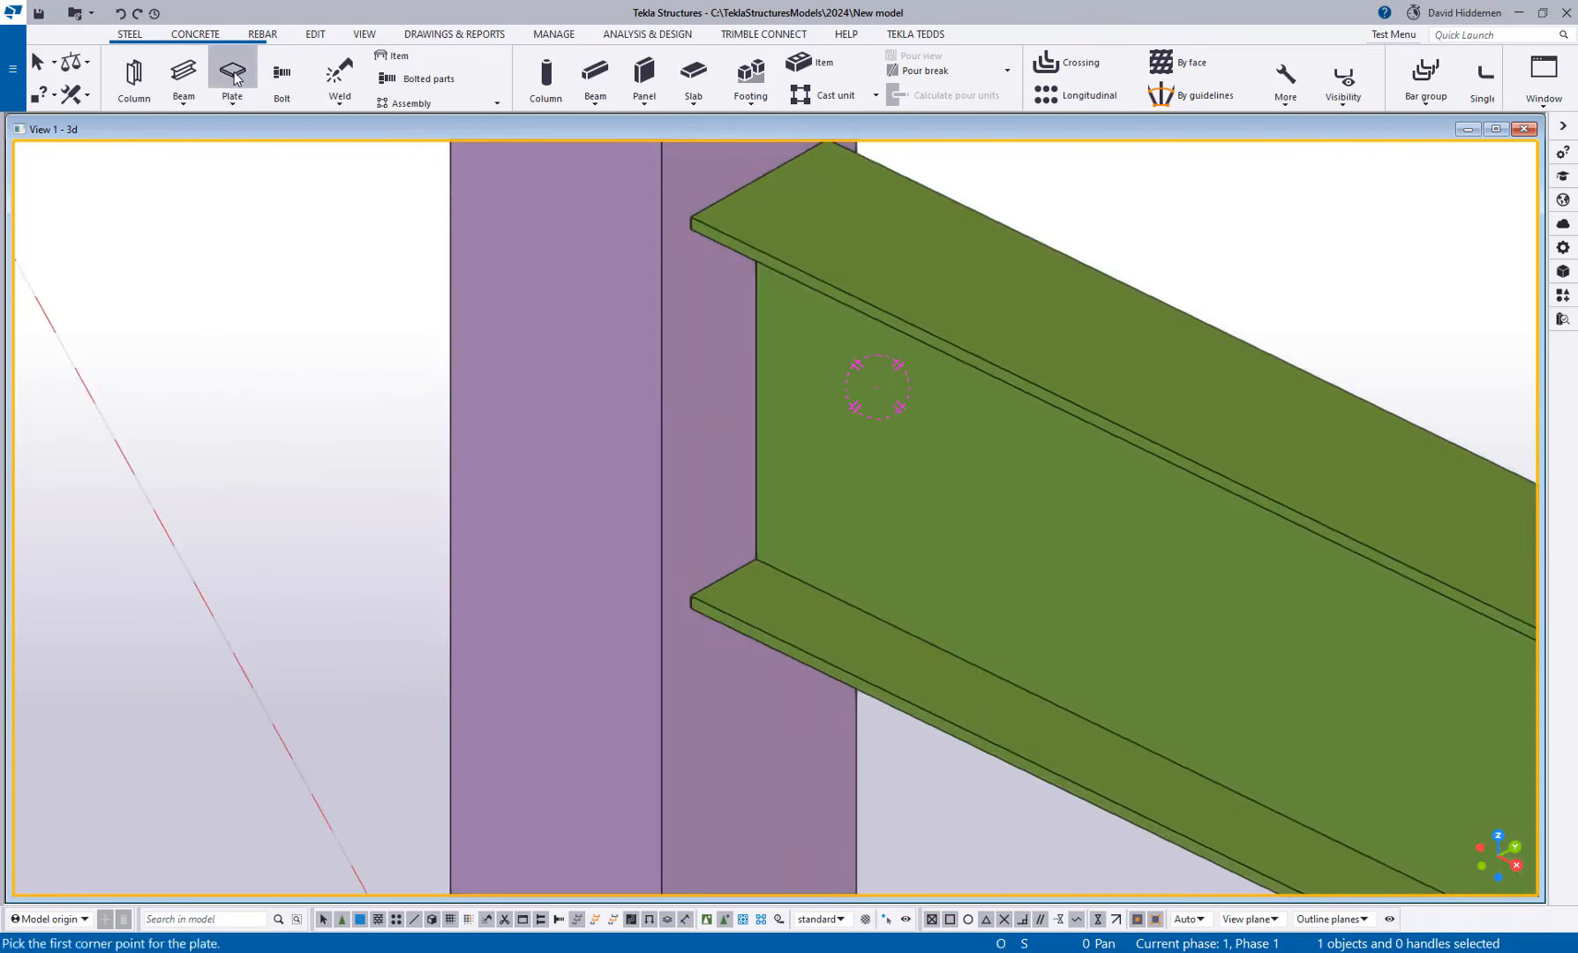
pyautogui.scroll(3, 750, 644)
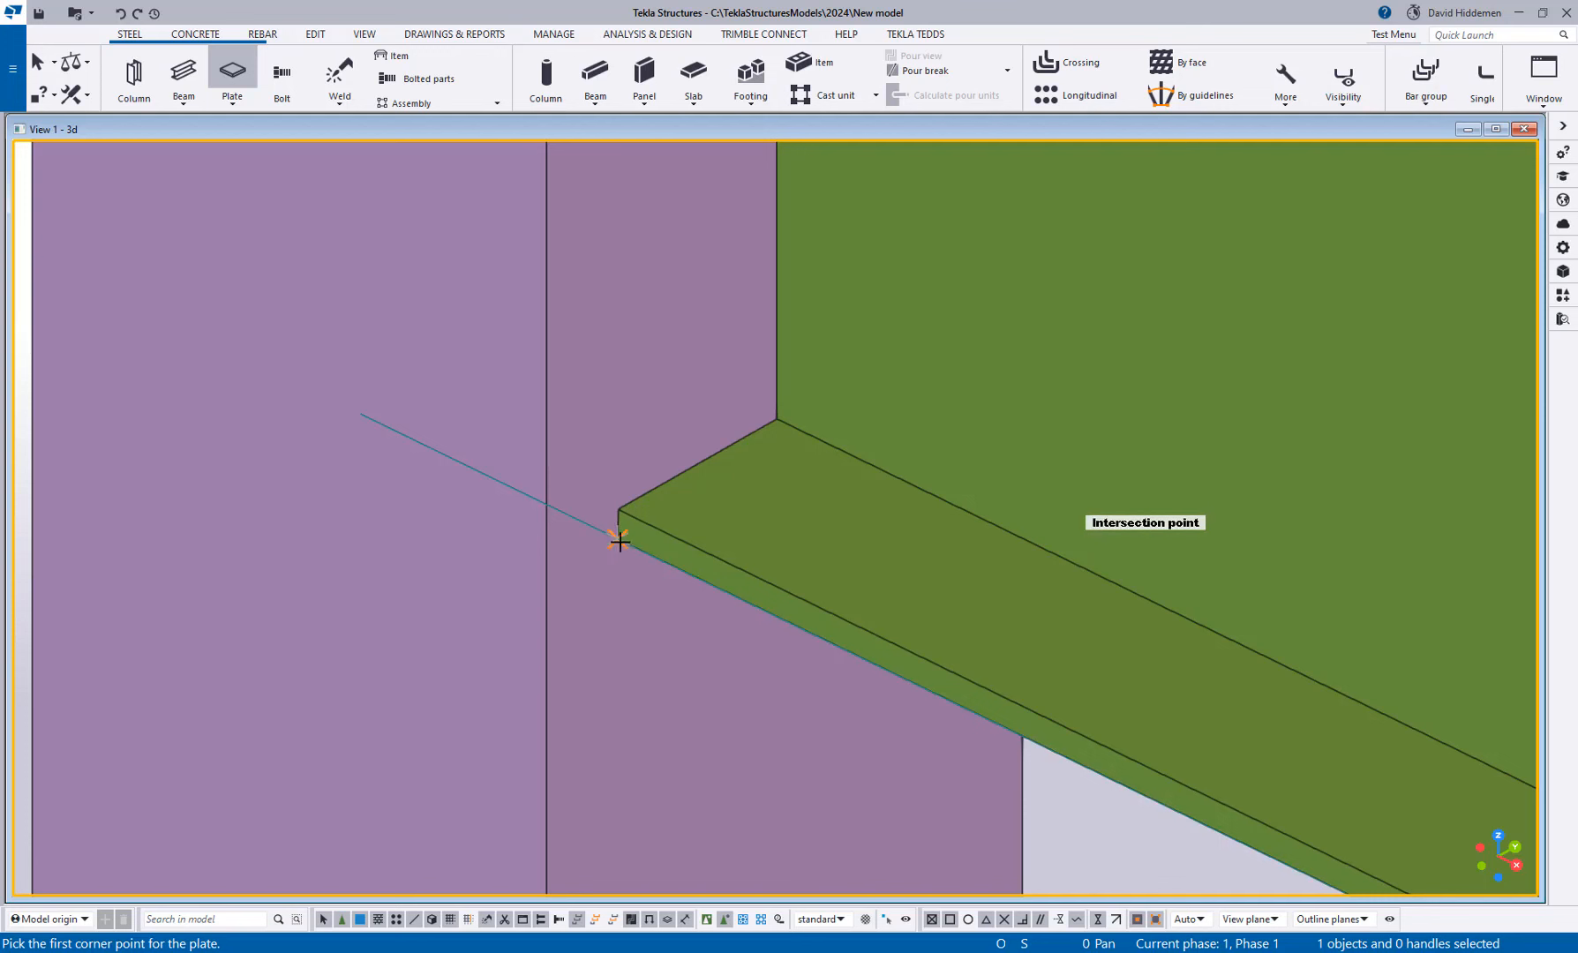
pyautogui.rightClick(399, 388)
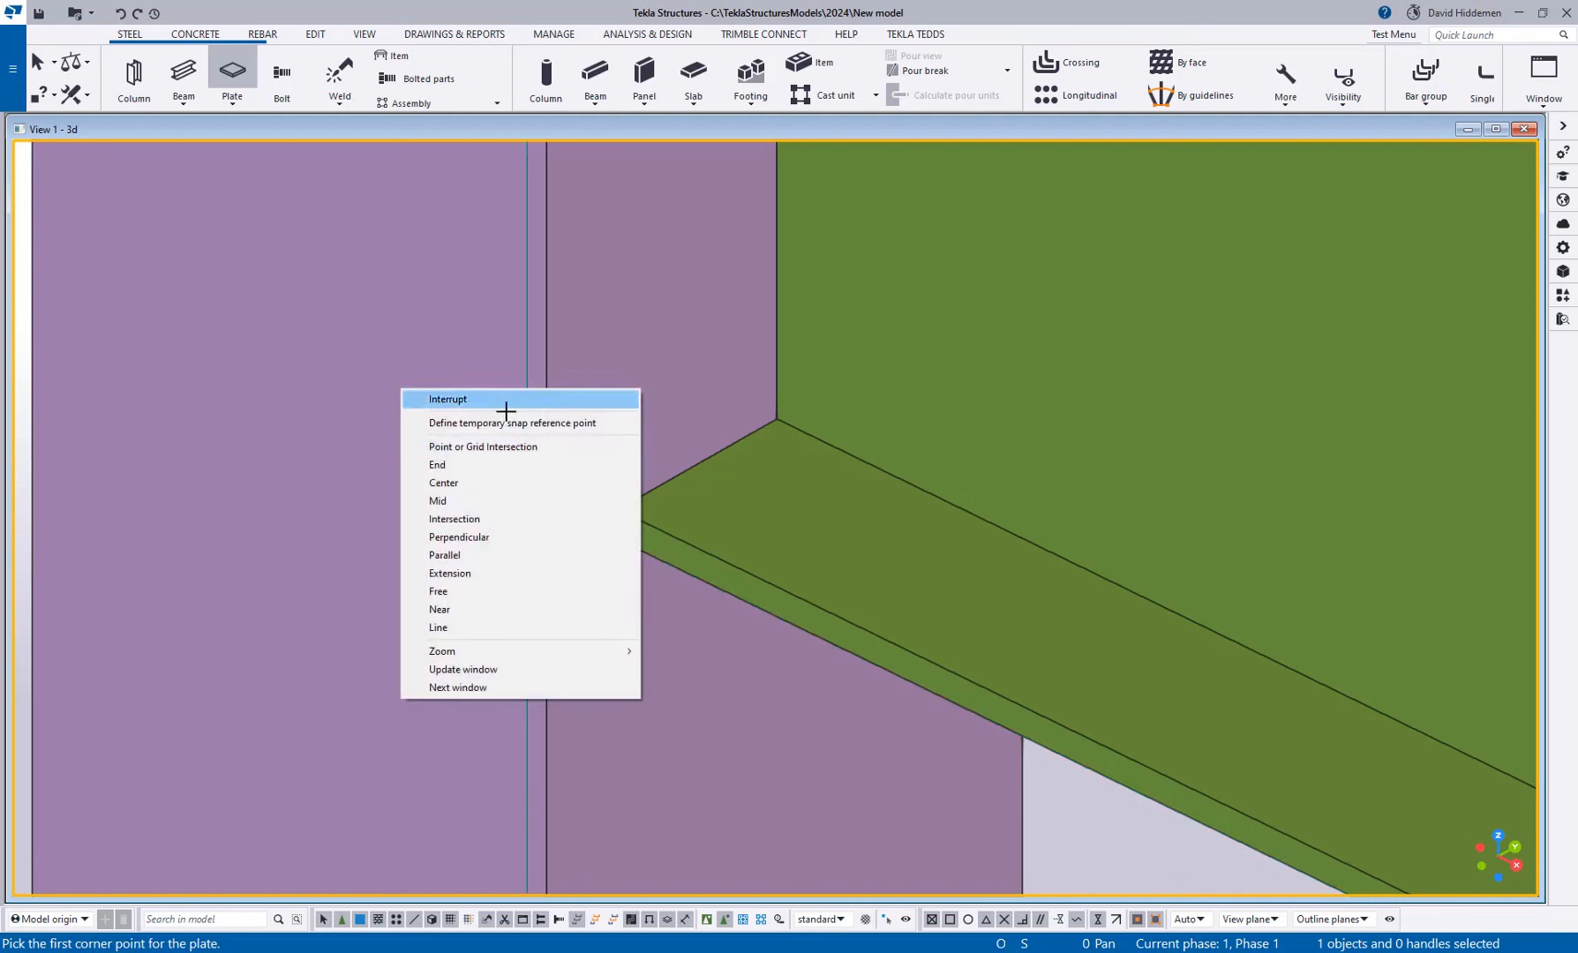
pyautogui.click(505, 520)
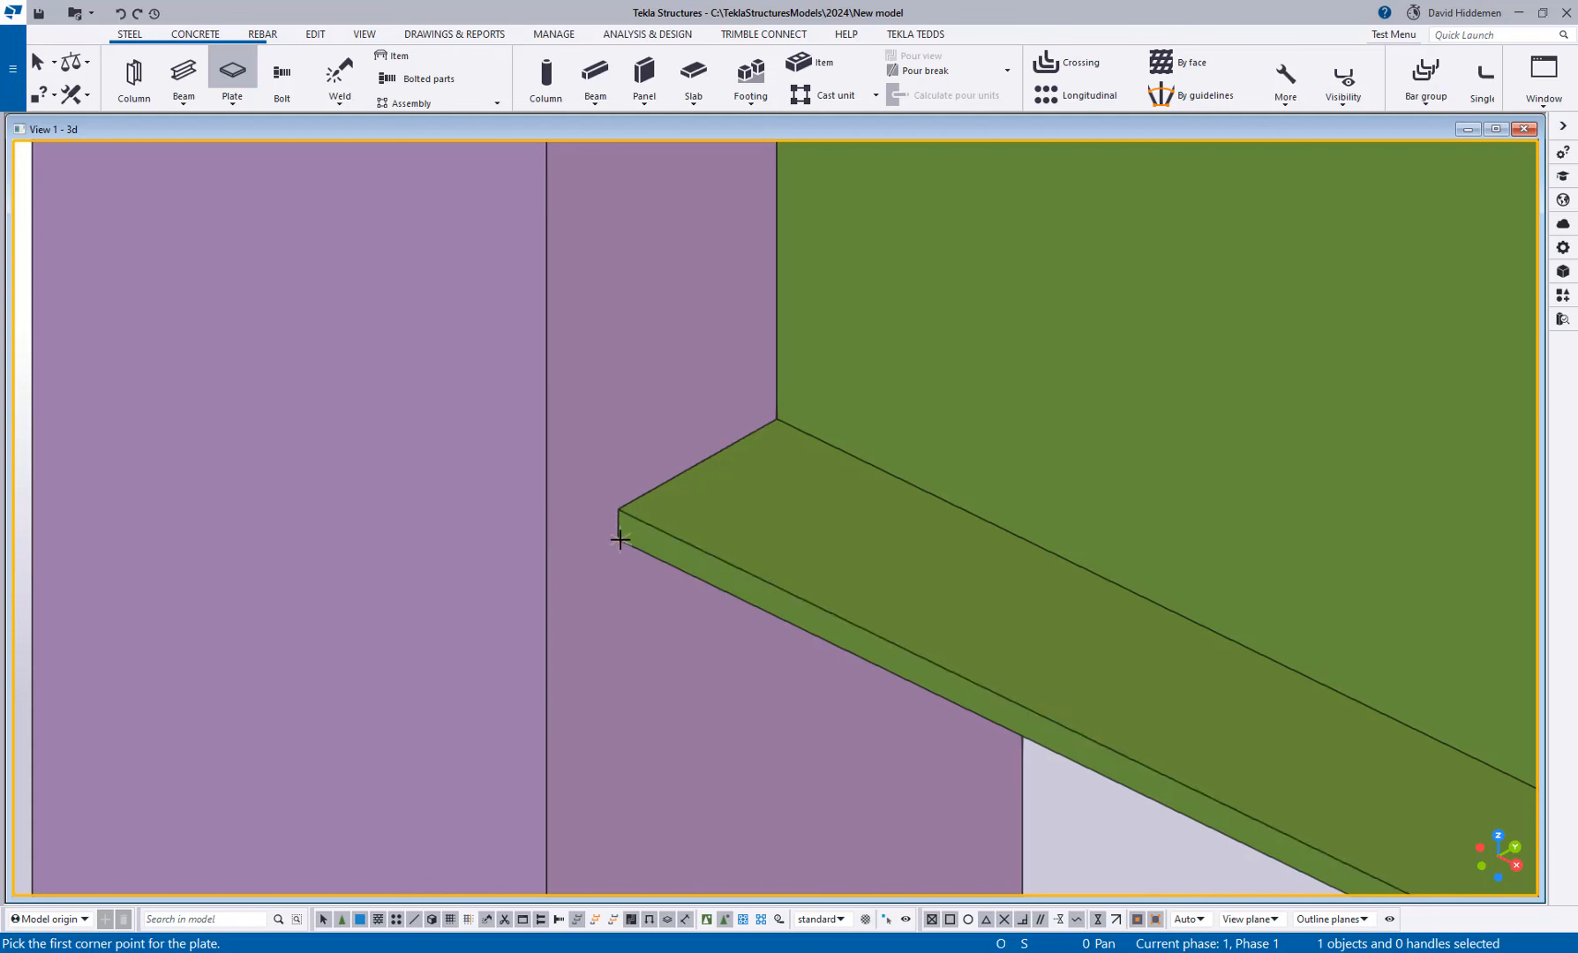
# Step: Examine the available intersection snap points where the beam's flange and web edges meet the column face
pyautogui.scroll(-1, 616, 539)
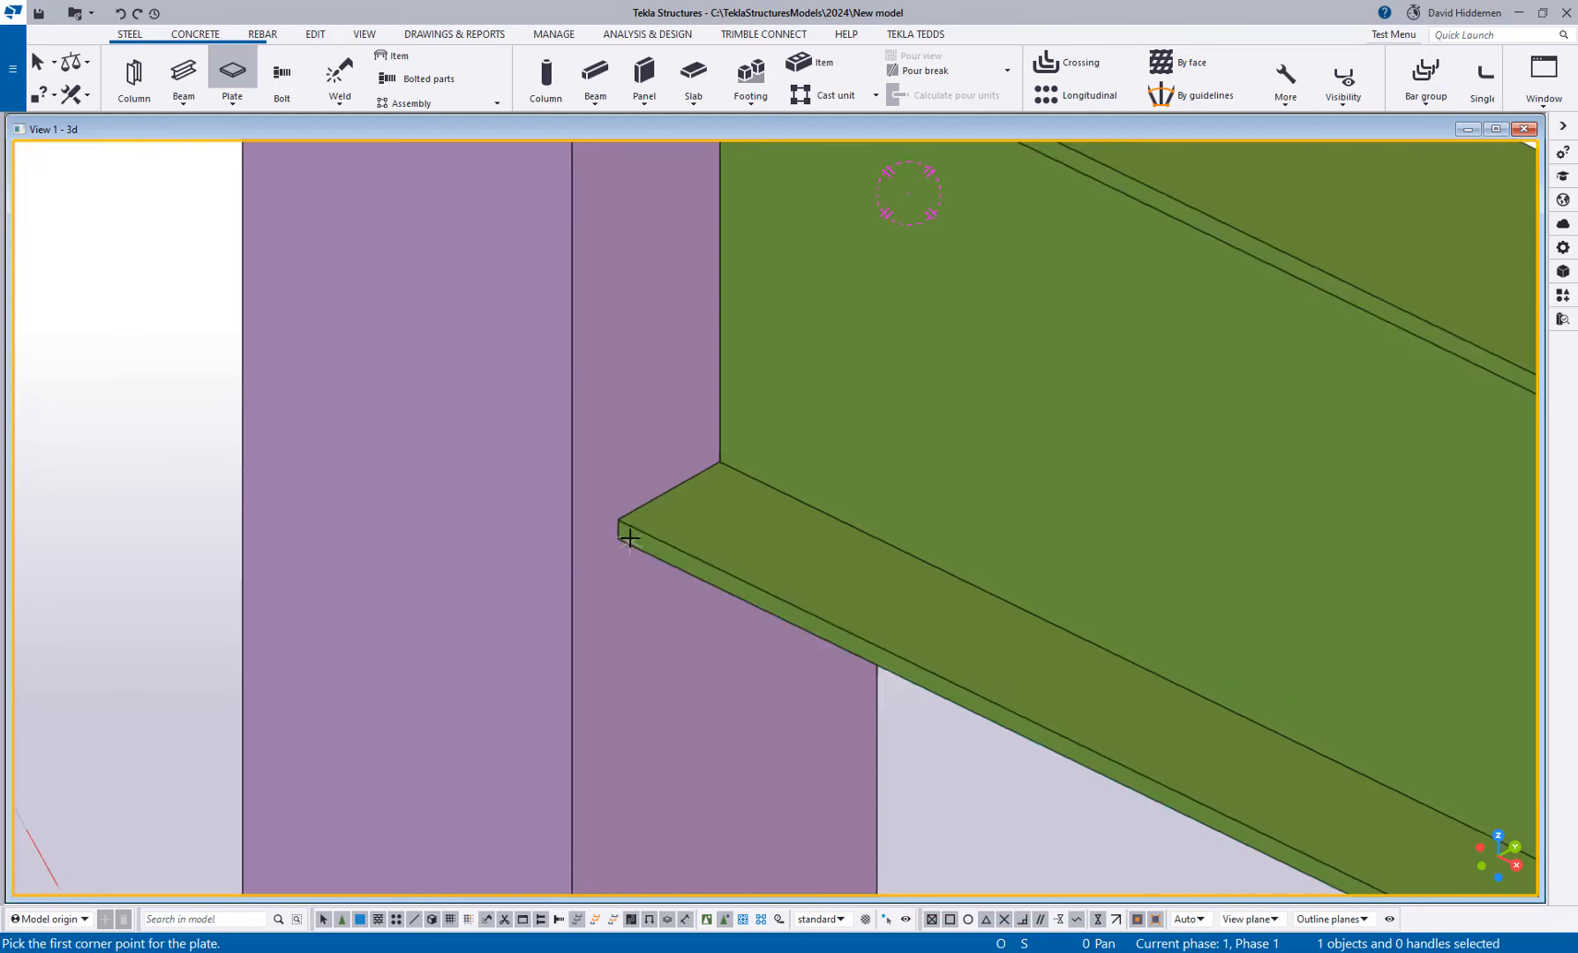
pyautogui.scroll(2, 624, 530)
pyautogui.scroll(1, 624, 527)
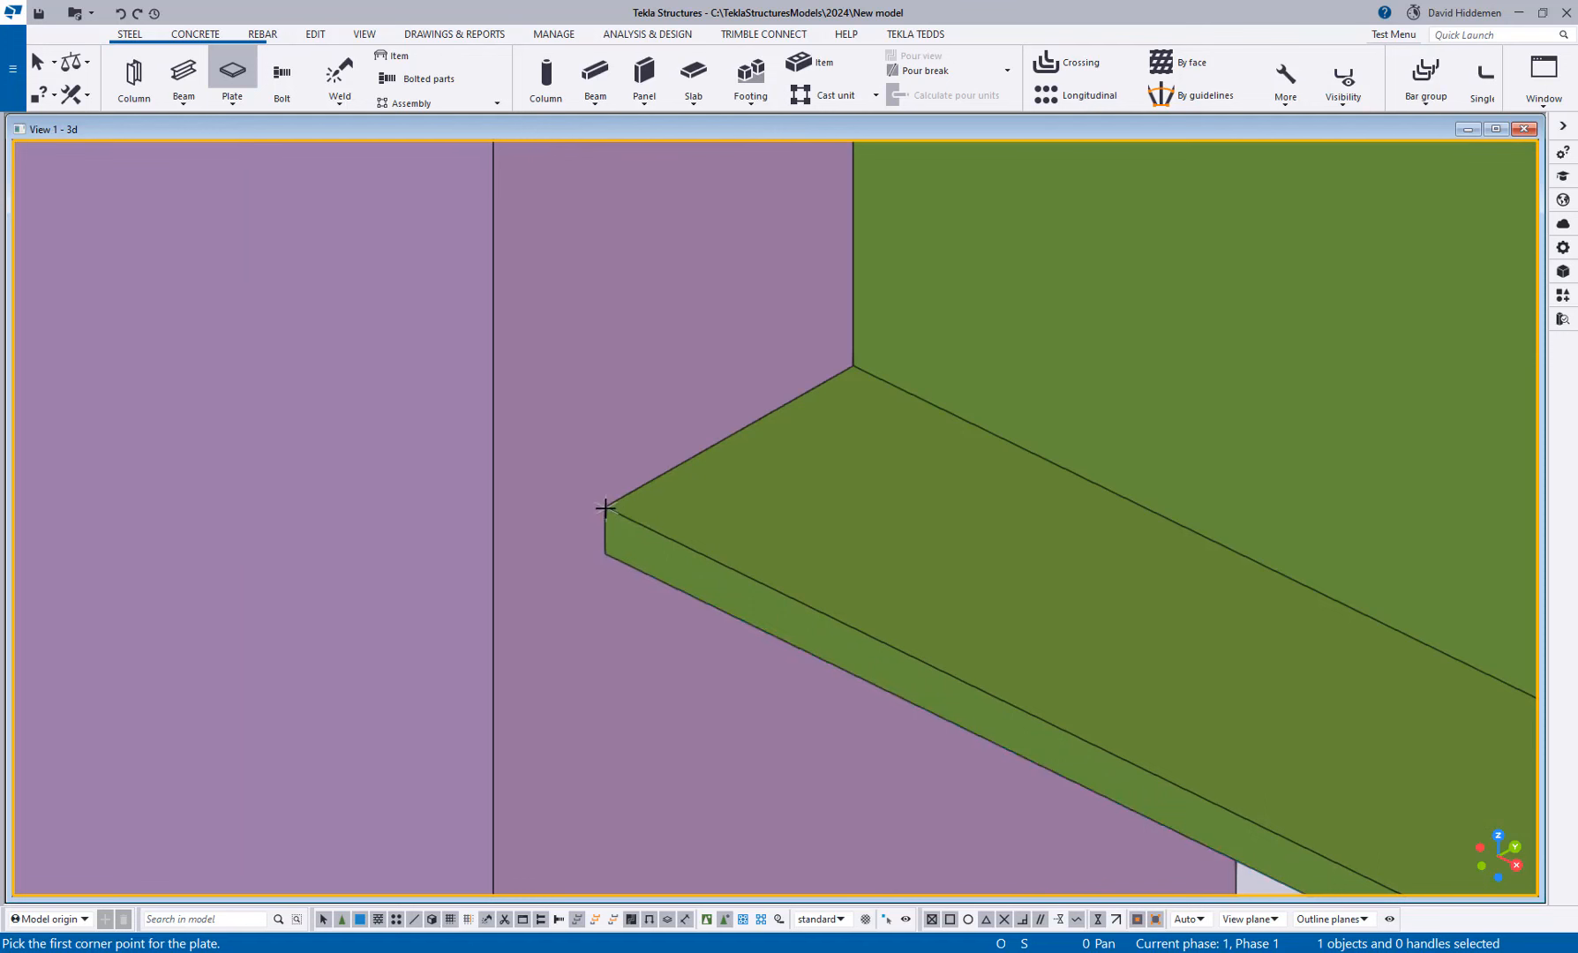
pyautogui.scroll(-1, 602, 508)
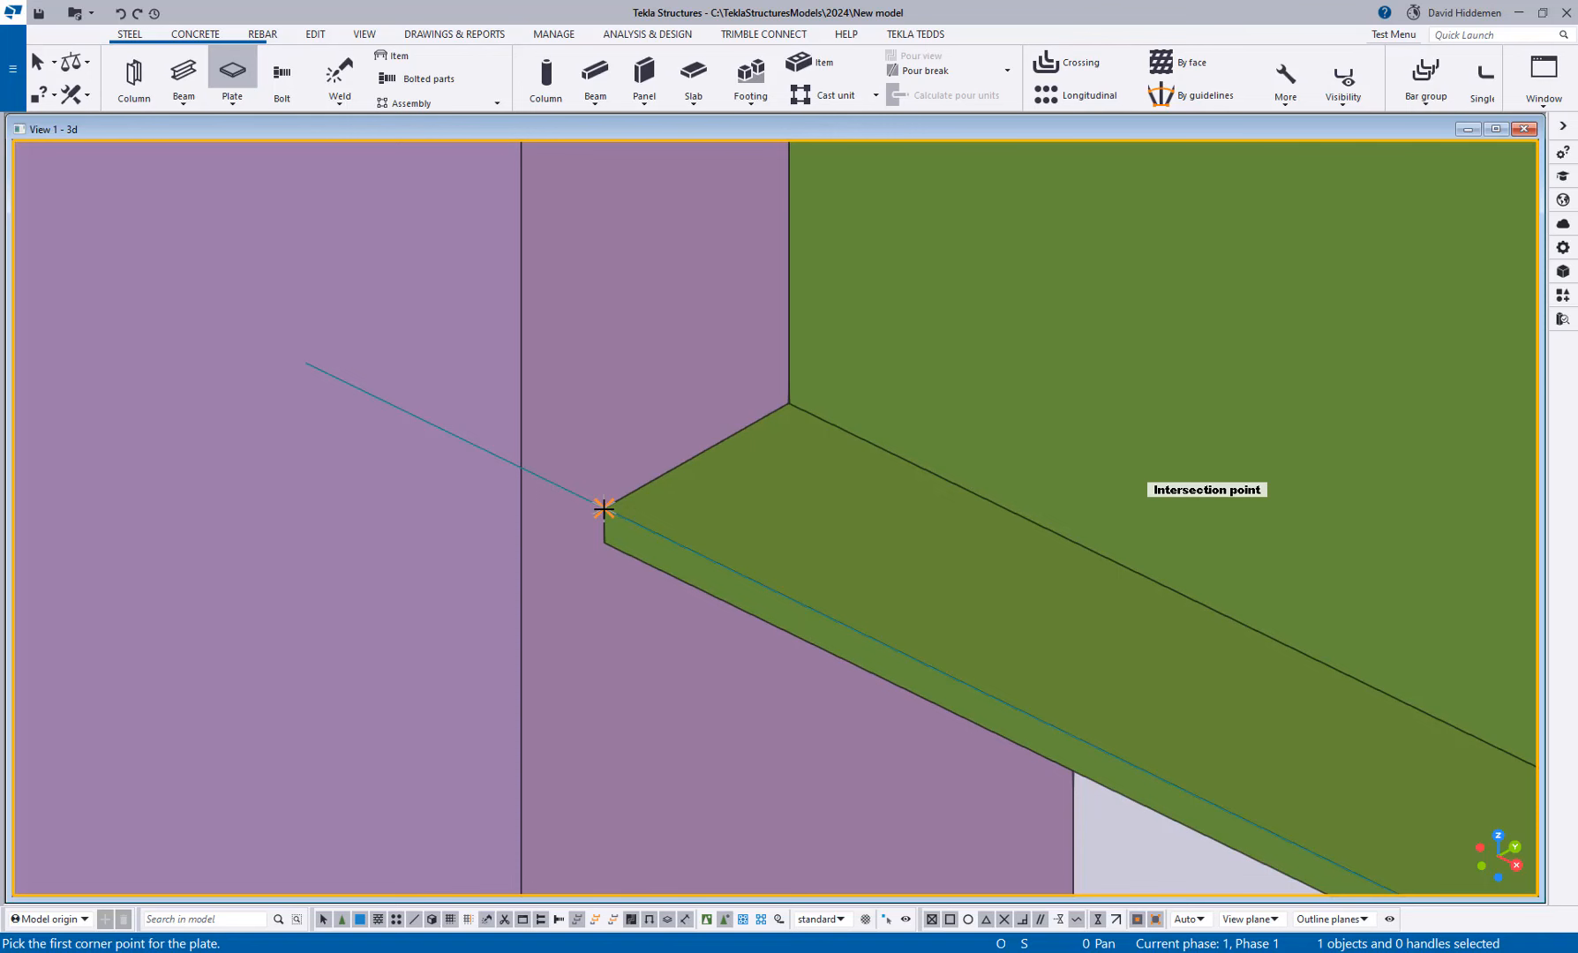
pyautogui.scroll(-3, 603, 509)
pyautogui.scroll(3, 613, 225)
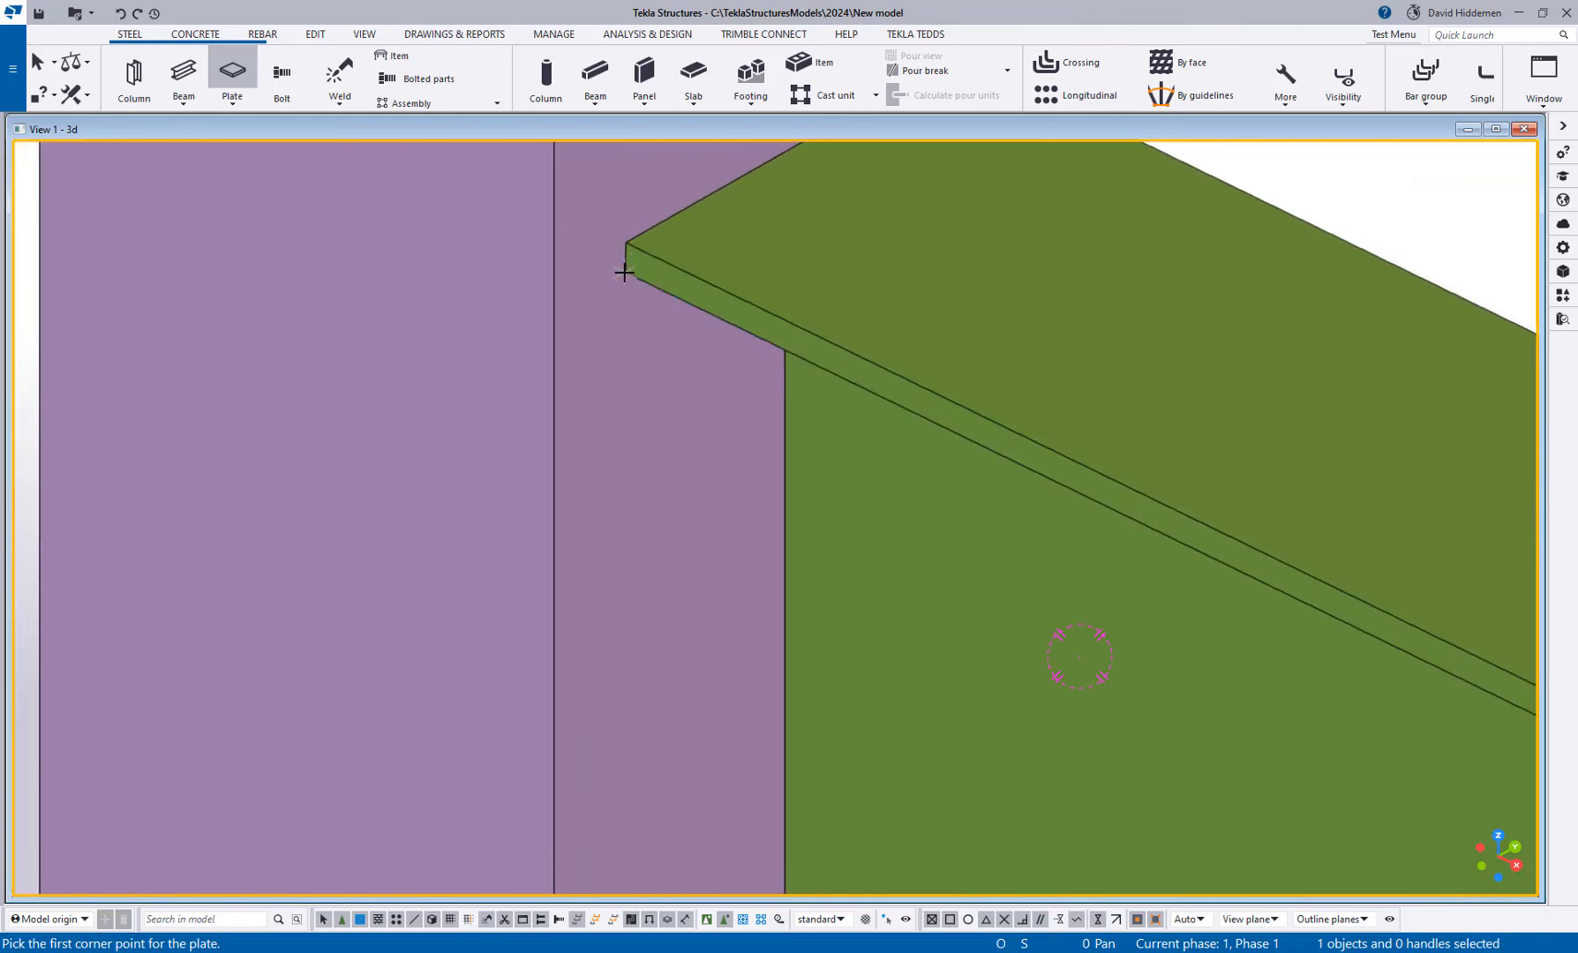
pyautogui.scroll(-2, 669, 574)
pyautogui.scroll(4, 655, 528)
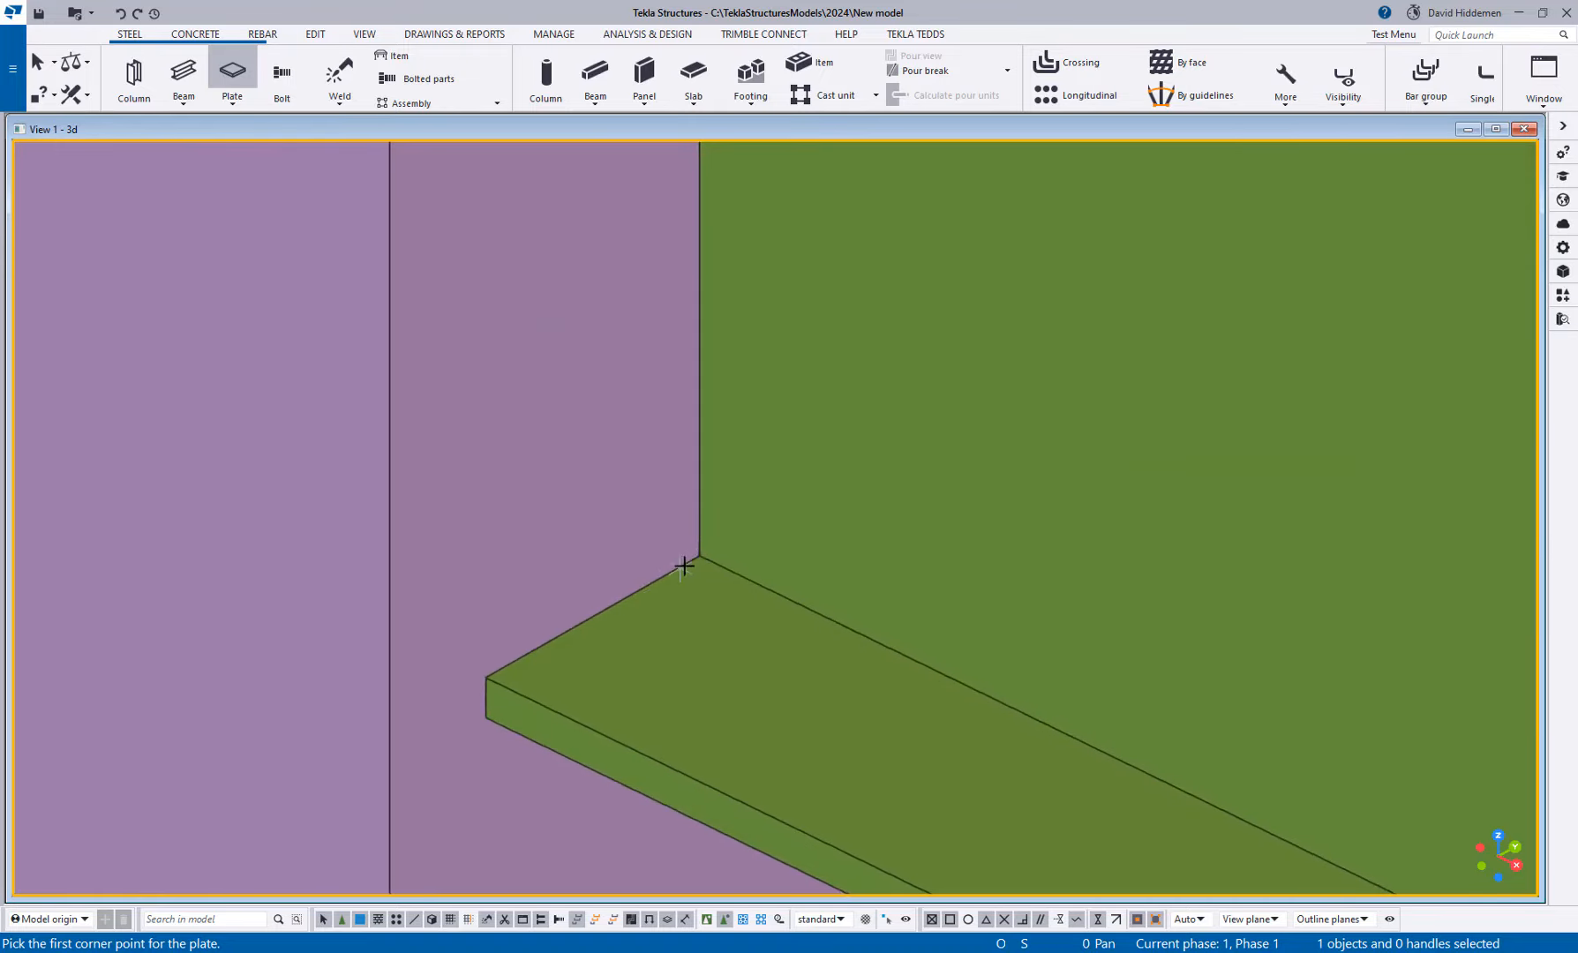
pyautogui.scroll(-3, 704, 550)
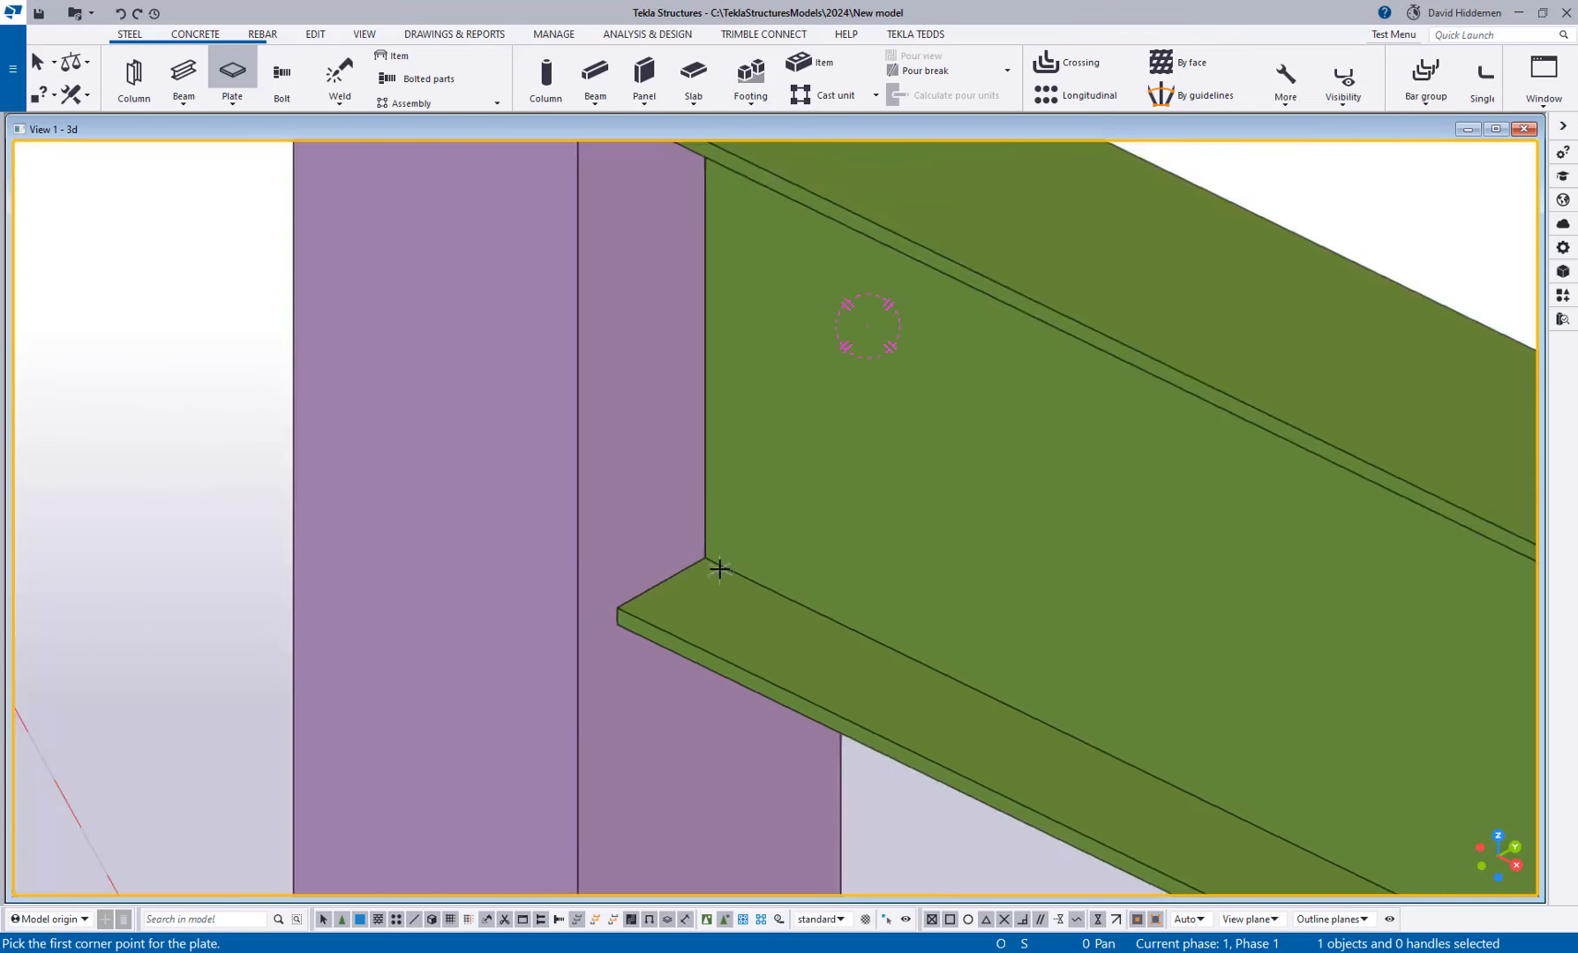
pyautogui.scroll(3, 712, 563)
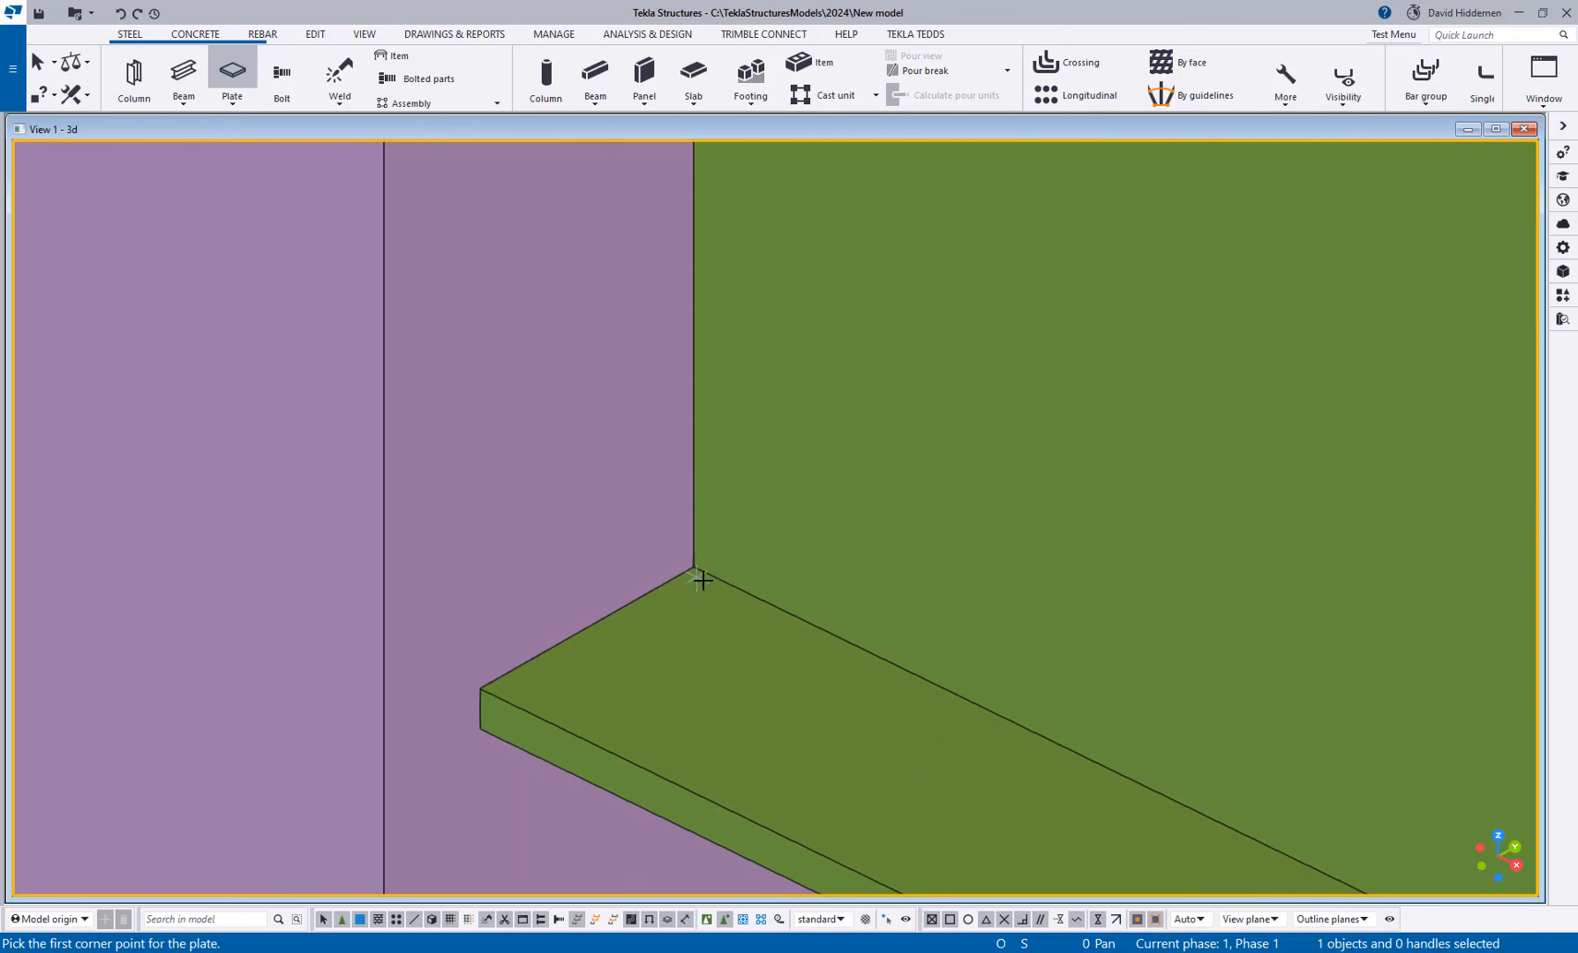
pyautogui.scroll(-3, 703, 579)
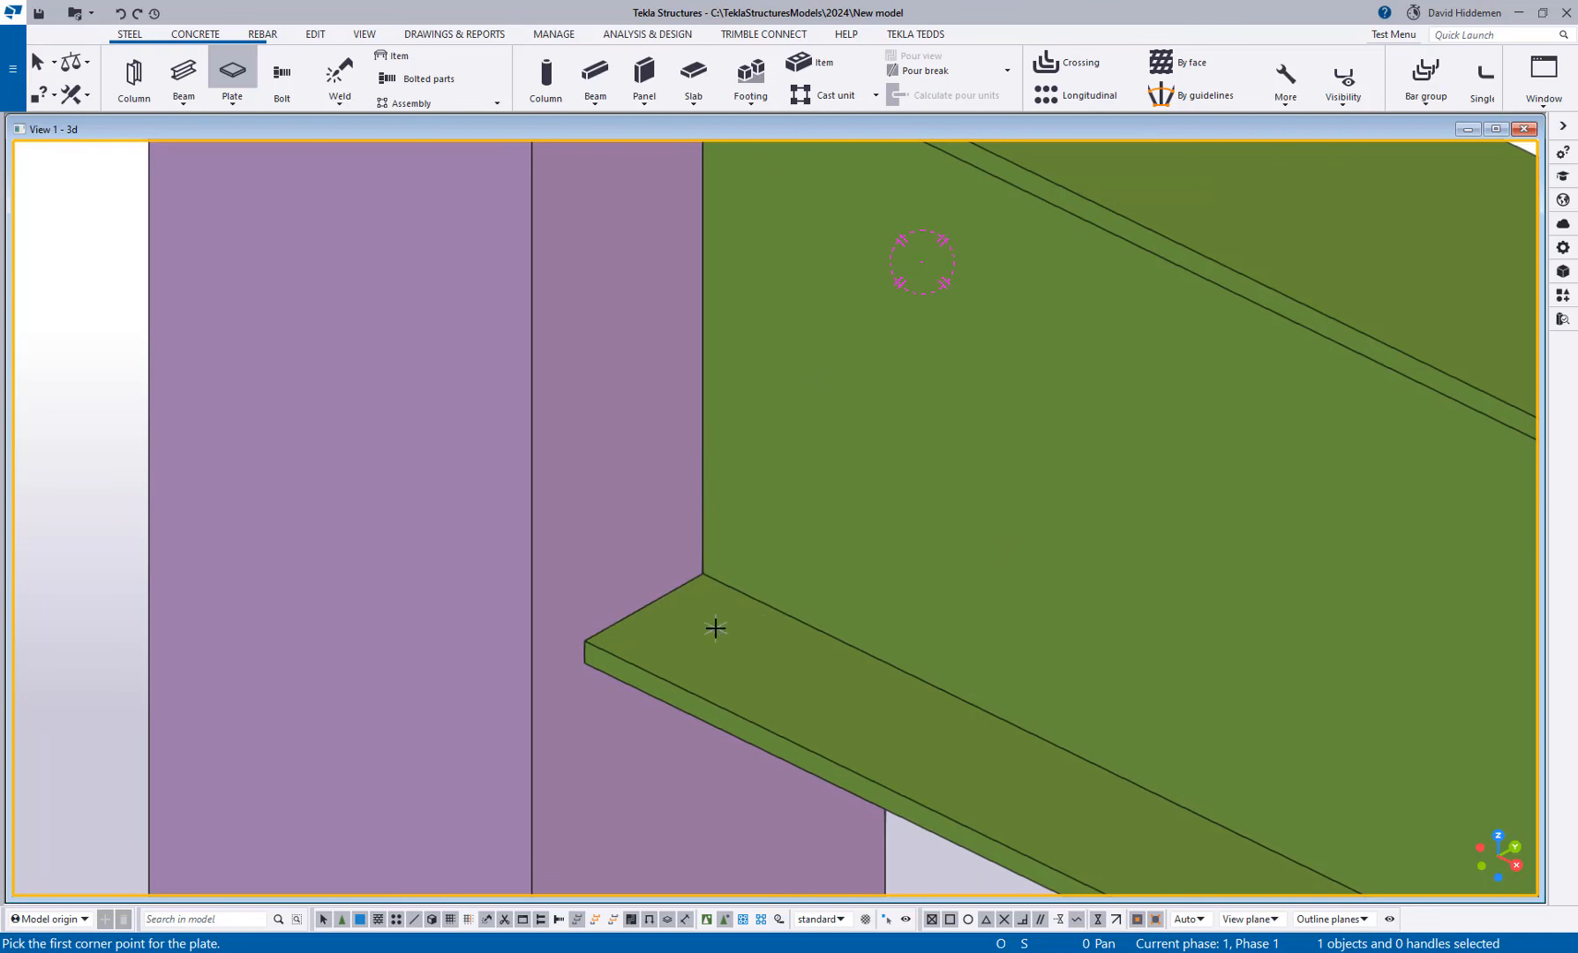
pyautogui.scroll(2, 714, 626)
pyautogui.scroll(1, 694, 548)
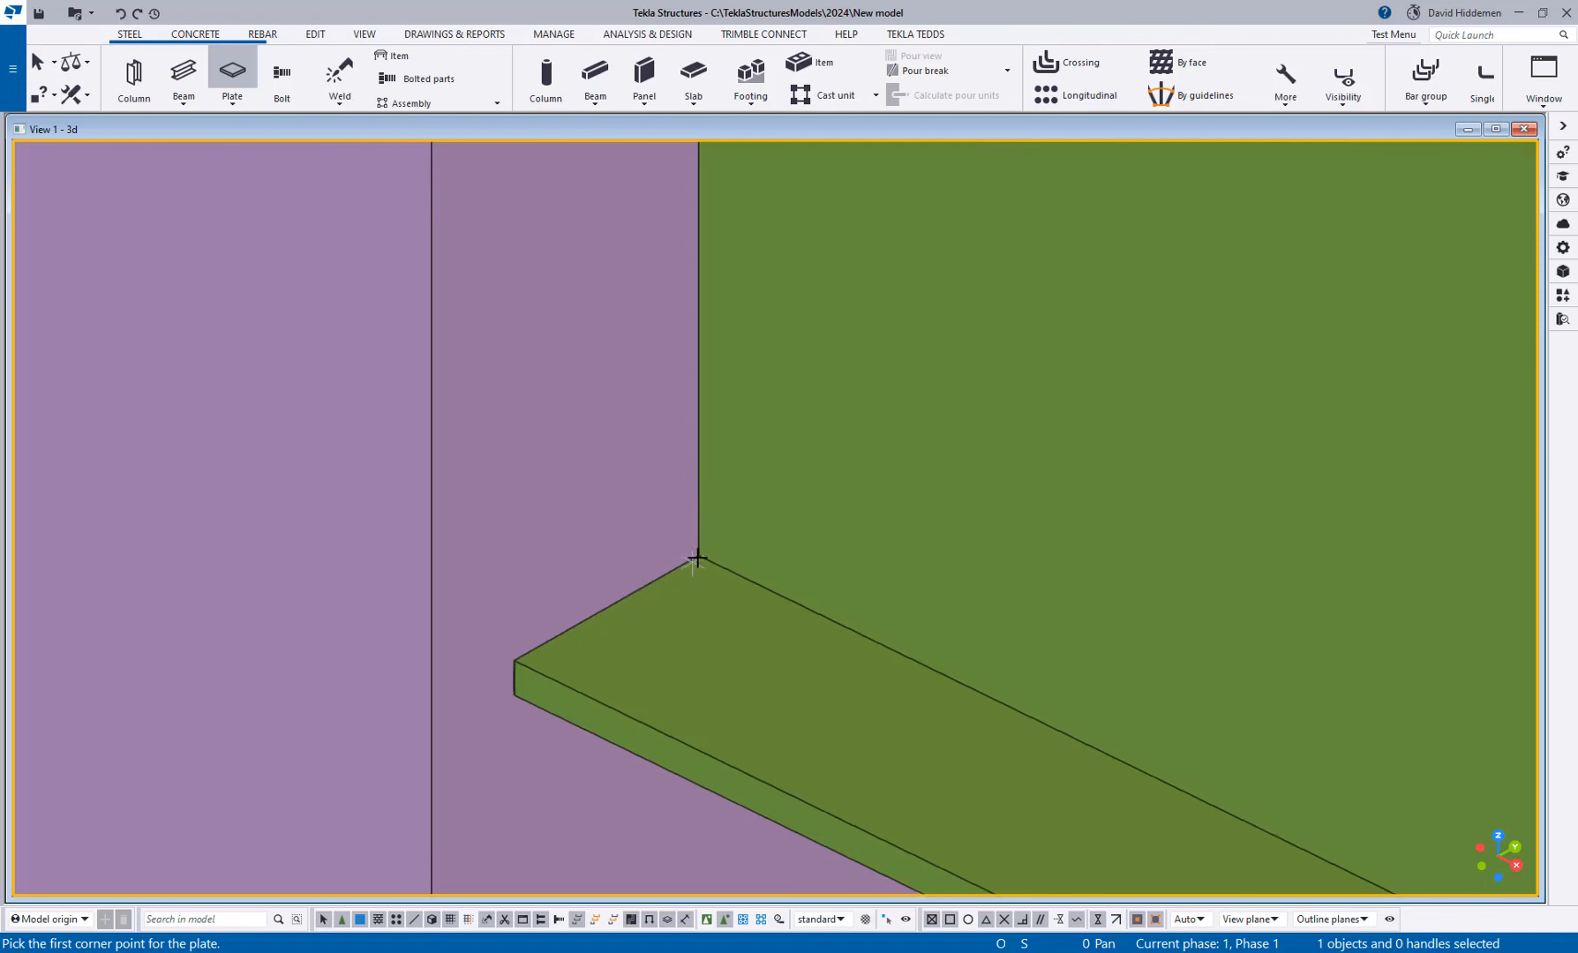
pyautogui.scroll(-2, 699, 557)
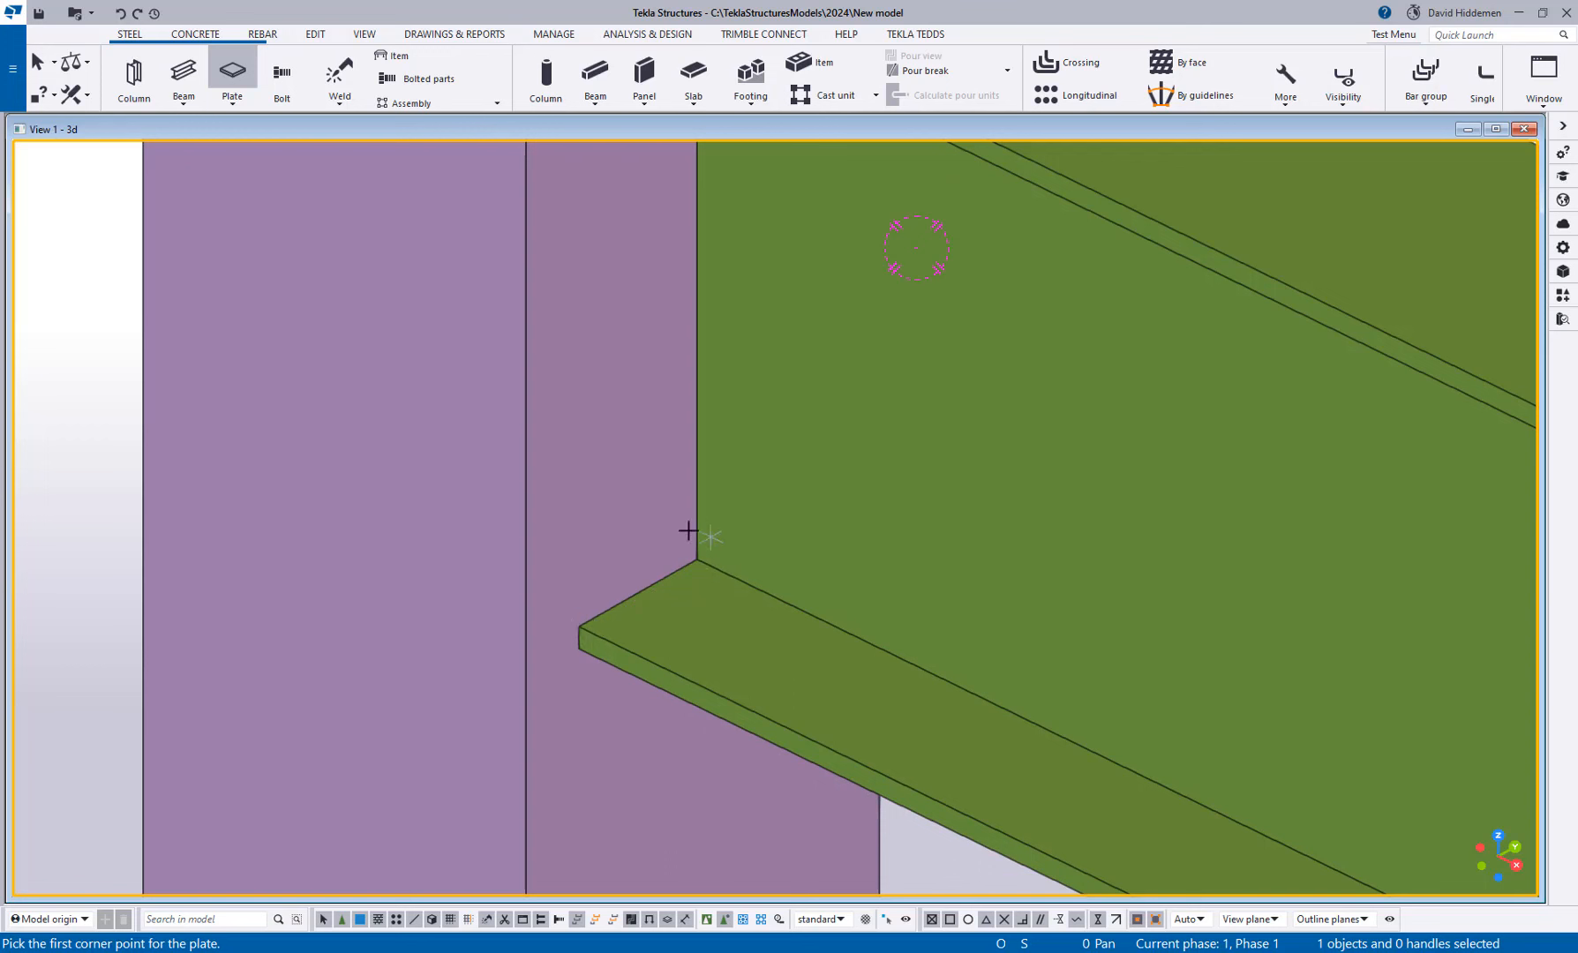
pyautogui.scroll(2, 591, 658)
pyautogui.scroll(2, 579, 627)
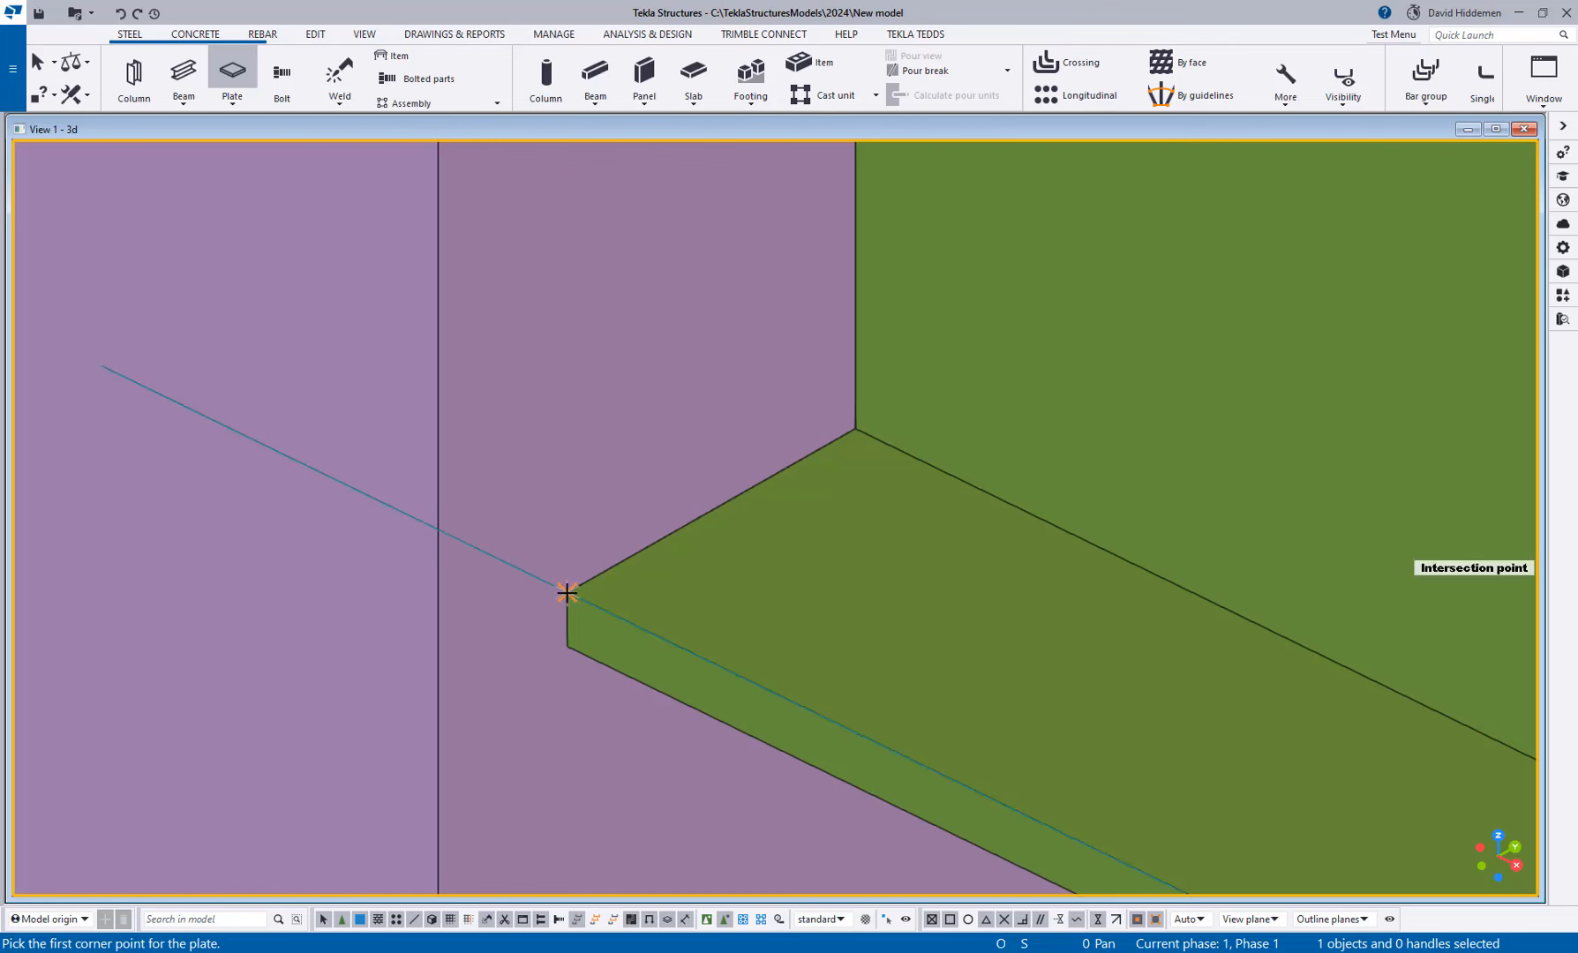
pyautogui.scroll(-4, 659, 539)
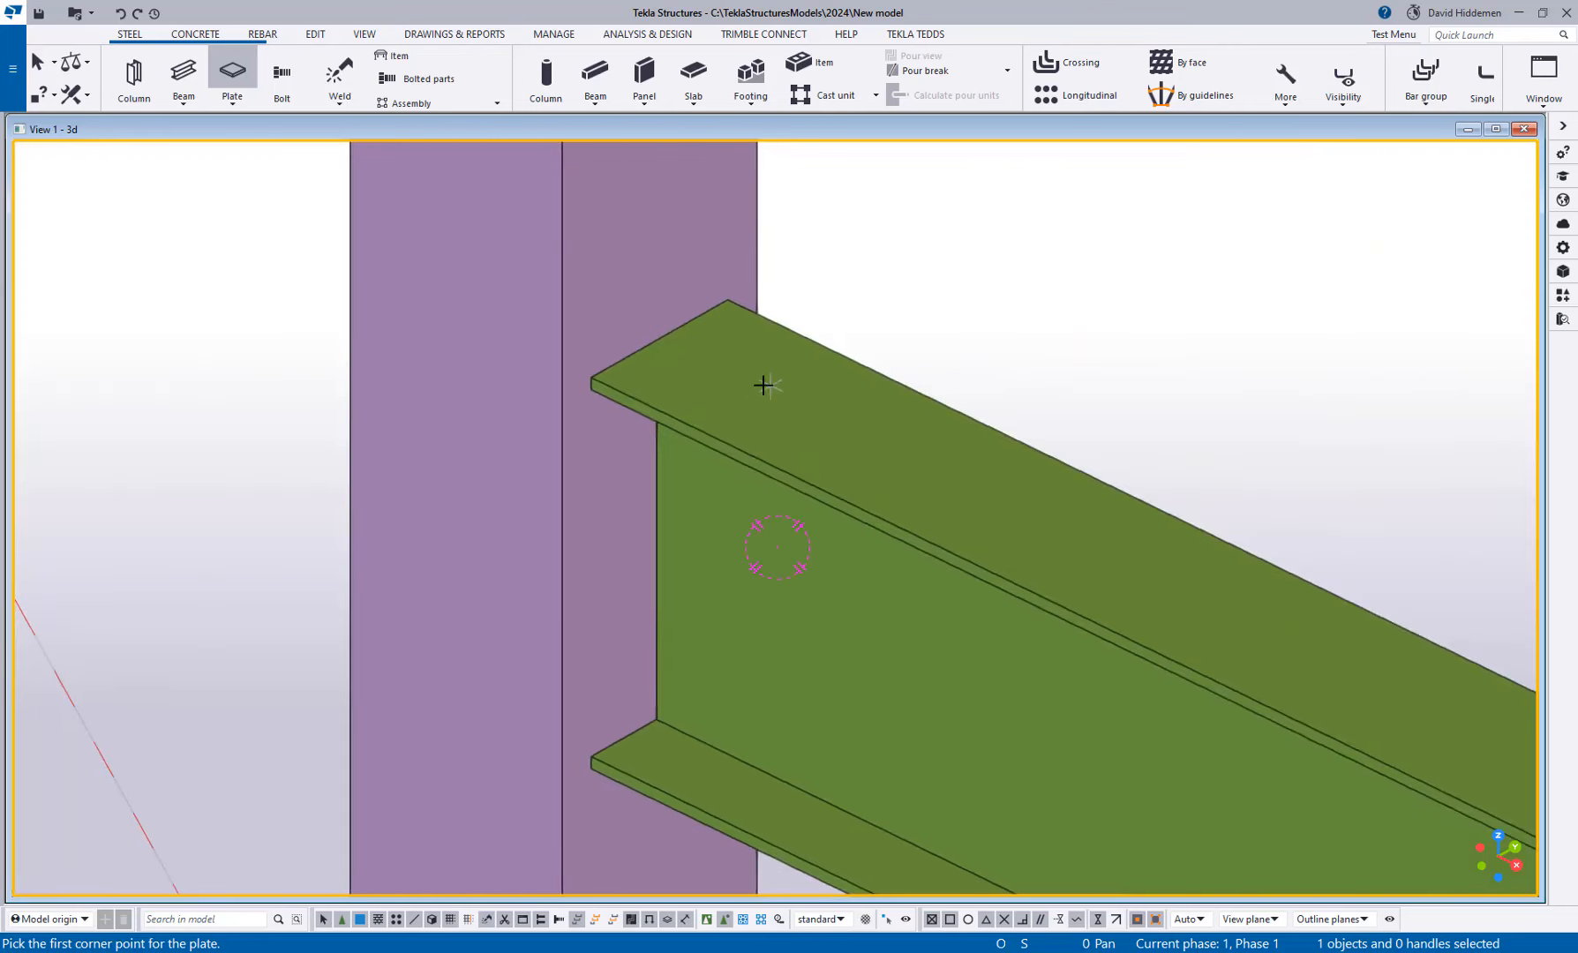
# Step: Place the plate's first two corners at the column face, on the inner outer-edge corners of the beam's upper and lower flanges
pyautogui.click(591, 377)
pyautogui.scroll(1, 635, 609)
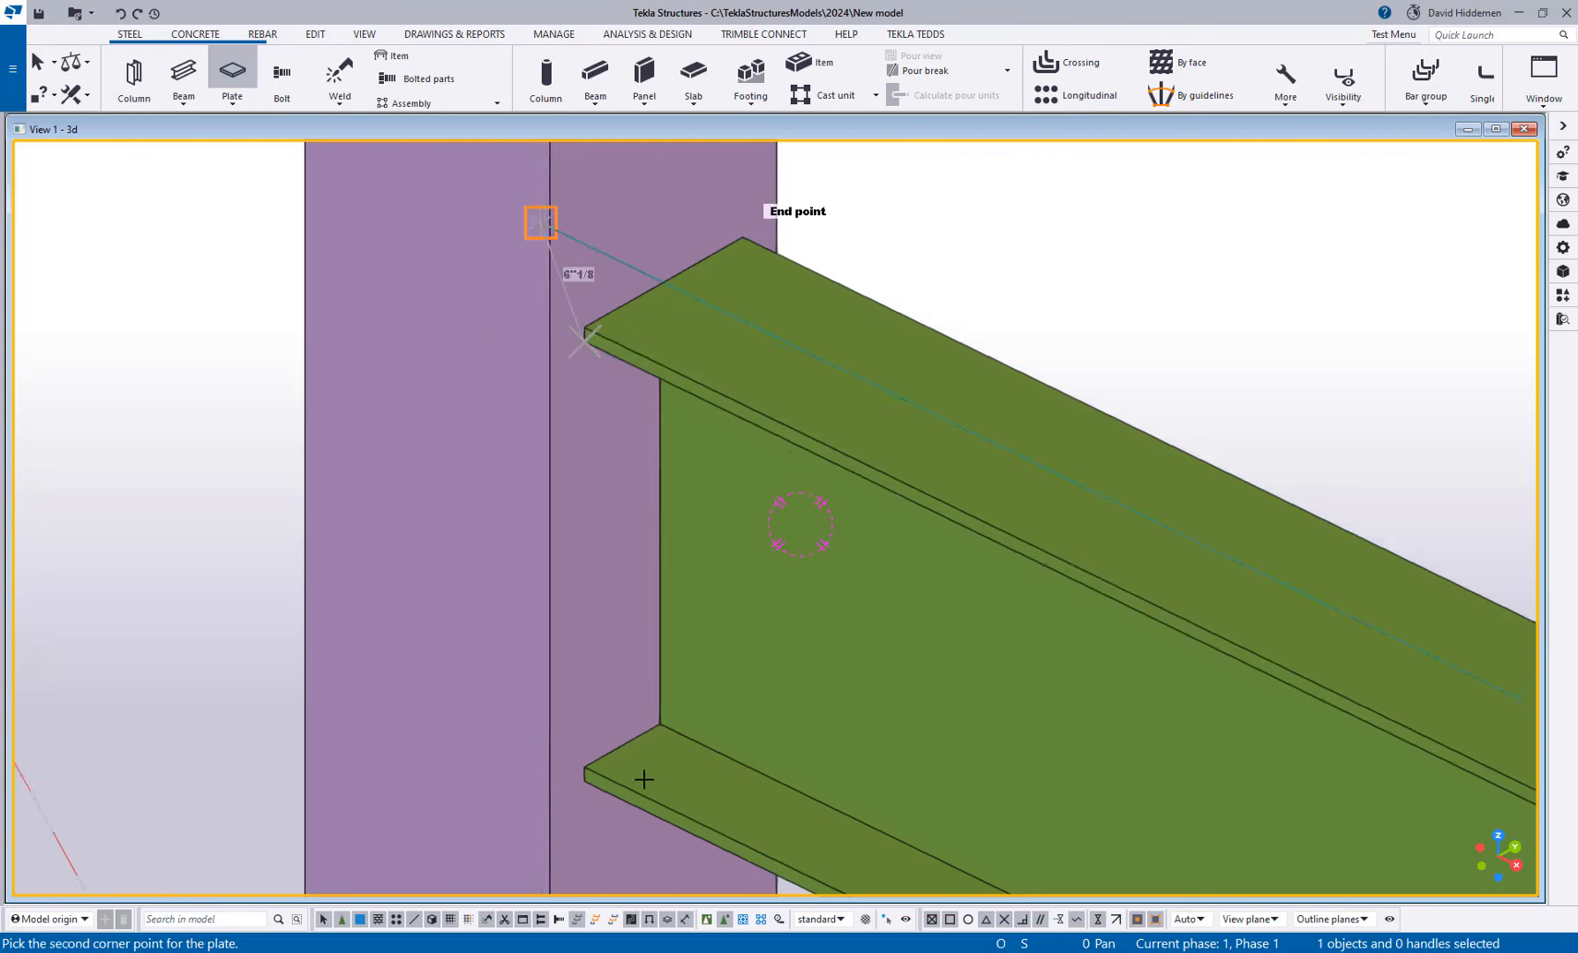
pyautogui.scroll(1, 644, 779)
pyautogui.click(577, 760)
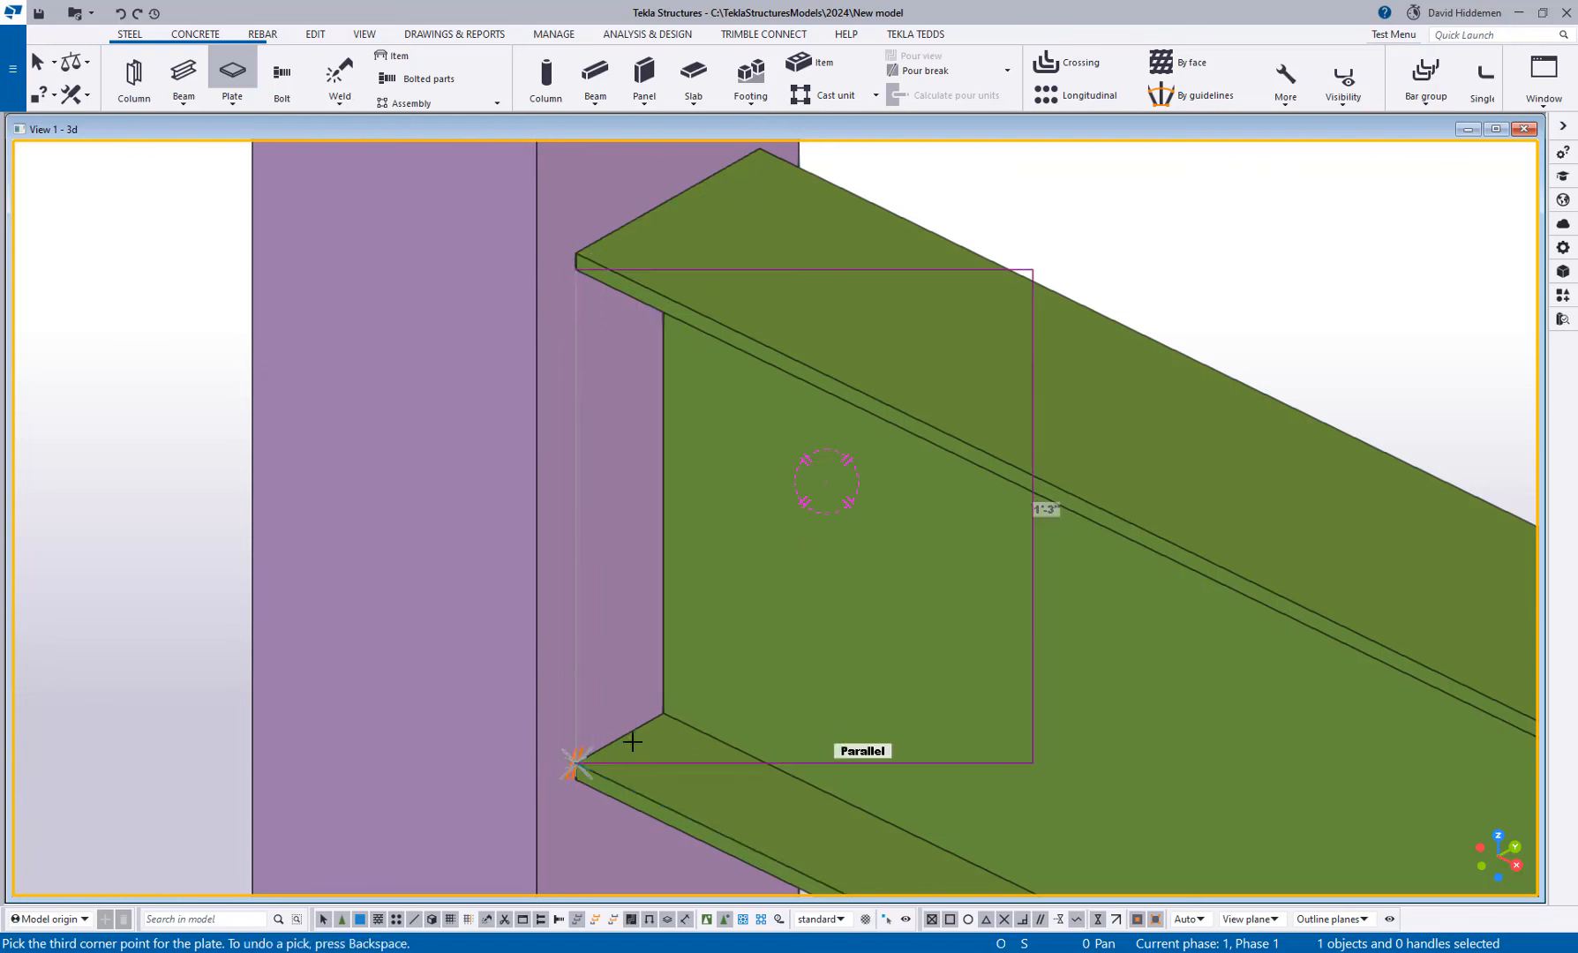
# Step: Place the plate's remaining corners where the beam's web meets the lower and upper flanges at the column face, and create the plate
pyautogui.click(666, 710)
pyautogui.scroll(-2, 676, 516)
pyautogui.keyDown('ctrl'); pyautogui.moveTo(662, 384); pyautogui.dragTo(677, 222, button='middle'); pyautogui.keyUp('ctrl')
pyautogui.scroll(4, 673, 296)
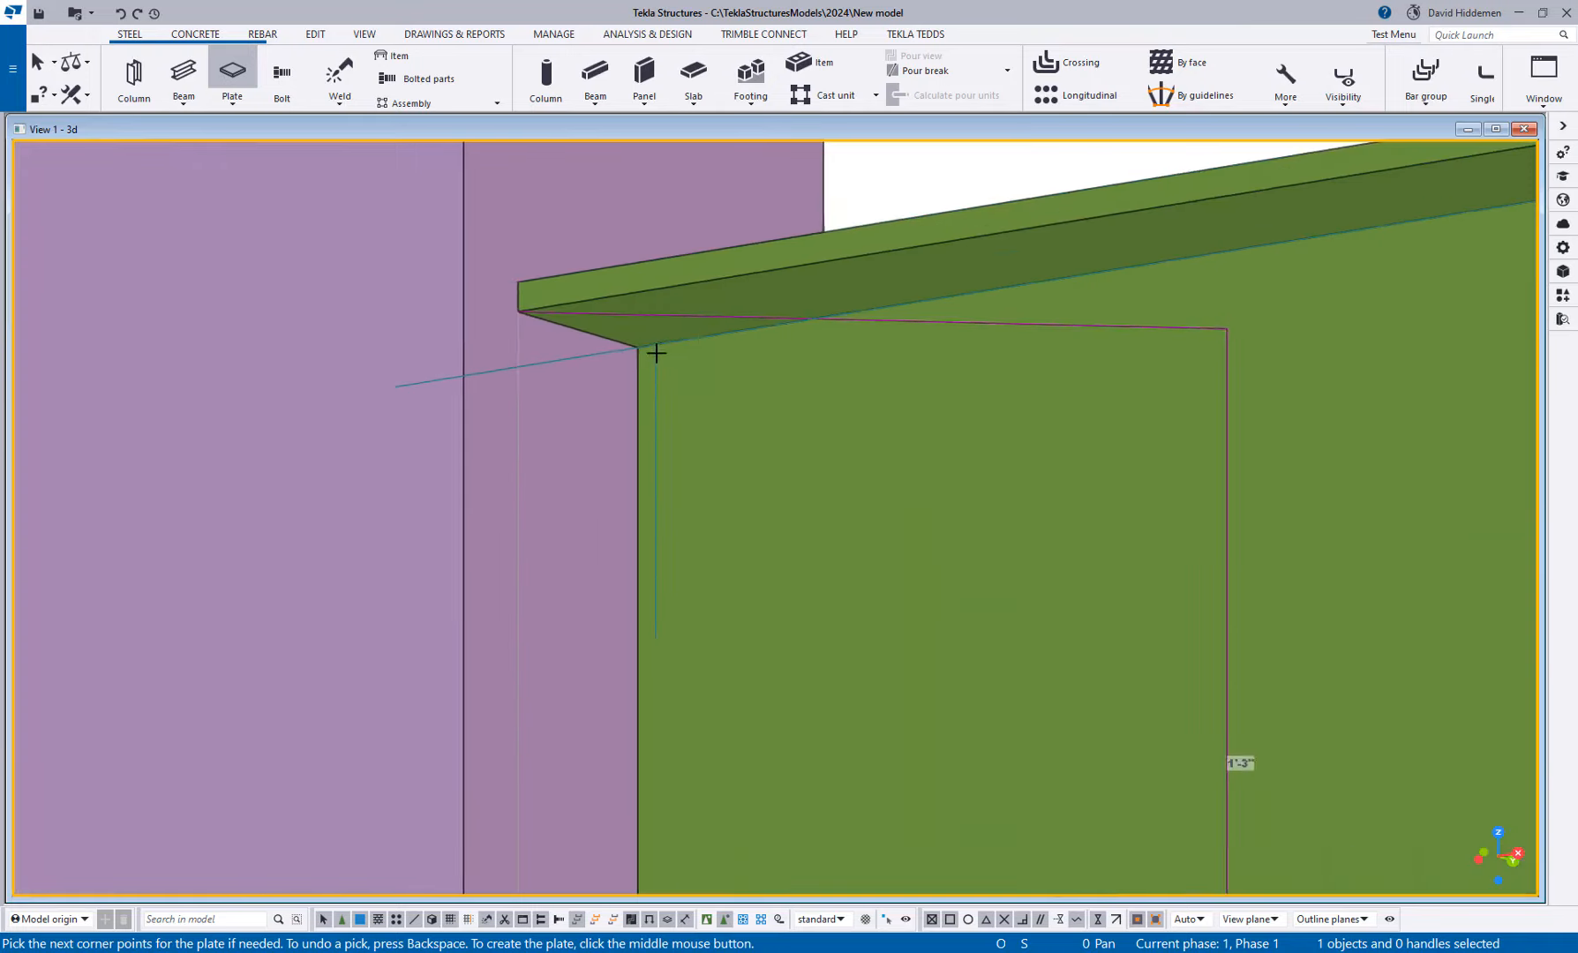
pyautogui.scroll(1, 655, 353)
pyautogui.click(637, 344)
pyautogui.middleClick(642, 360)
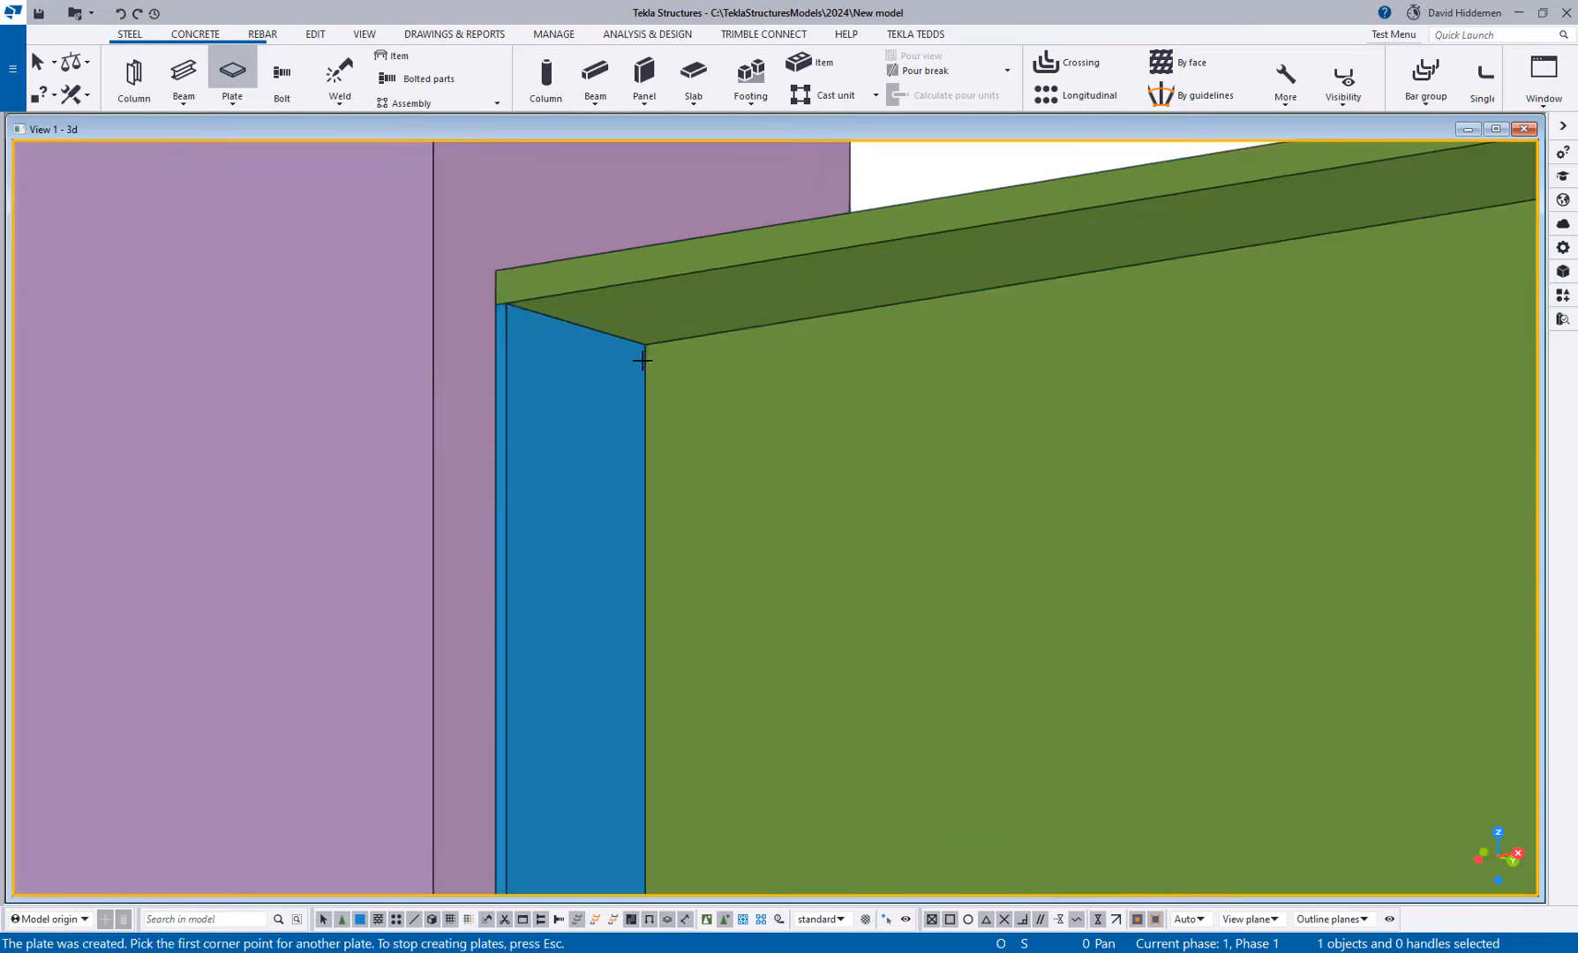
# Step: End the plate command and delete the new plate between the beam's flanges
pyautogui.scroll(-3, 658, 511)
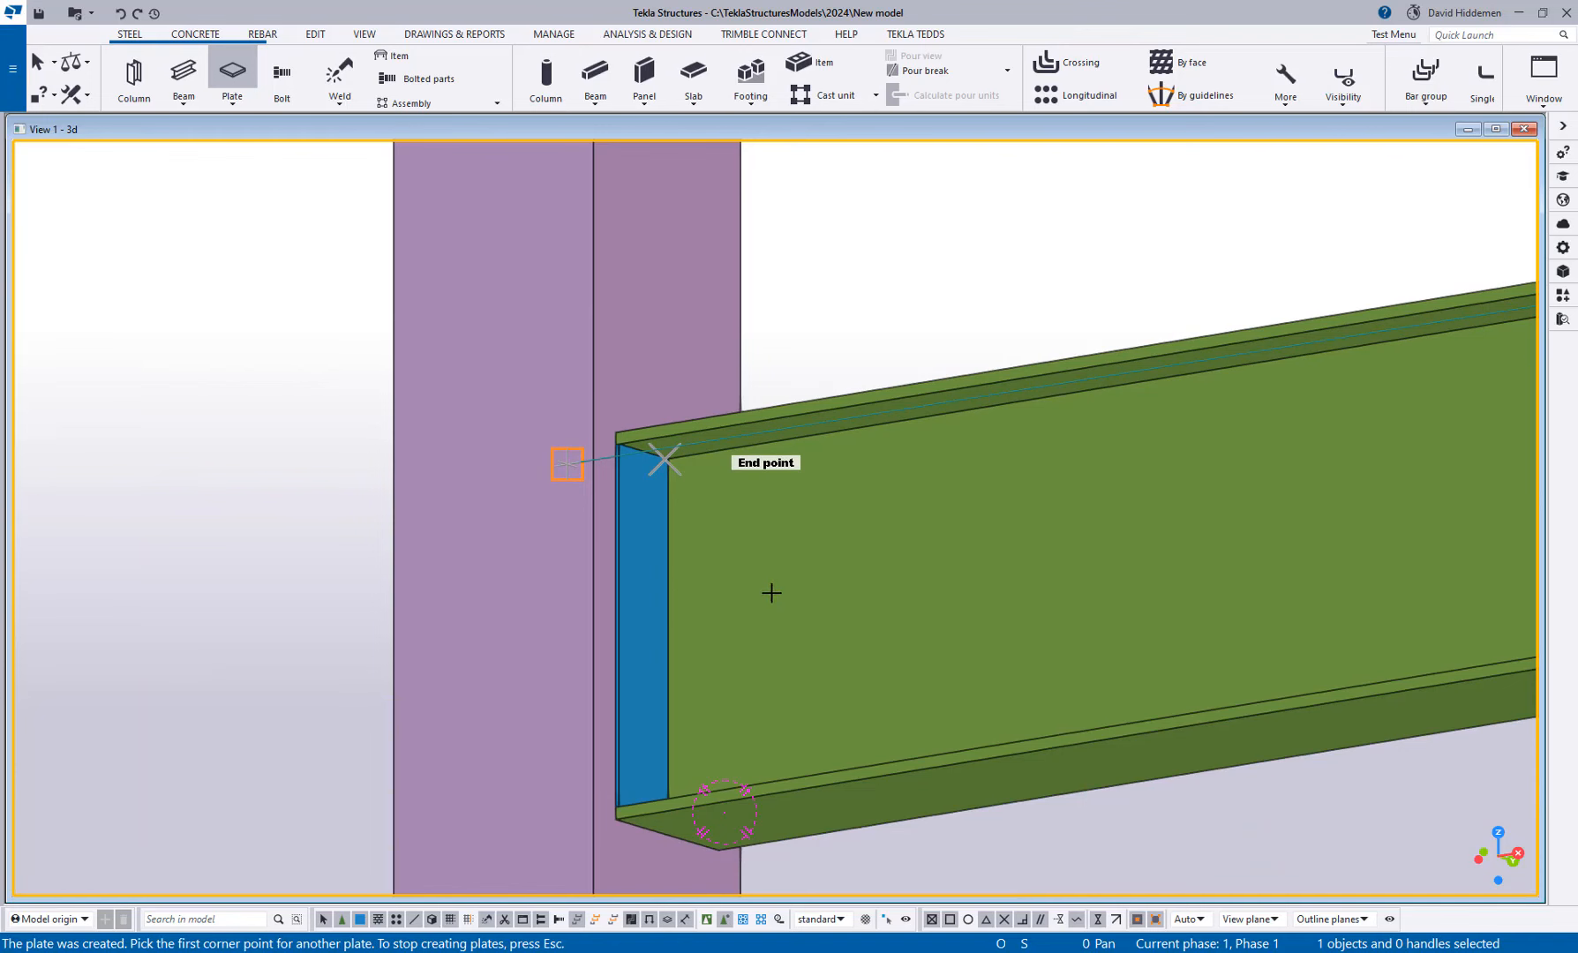
pyautogui.keyDown('ctrl'); pyautogui.moveTo(669, 472); pyautogui.dragTo(655, 585, button='middle'); pyautogui.keyUp('ctrl')
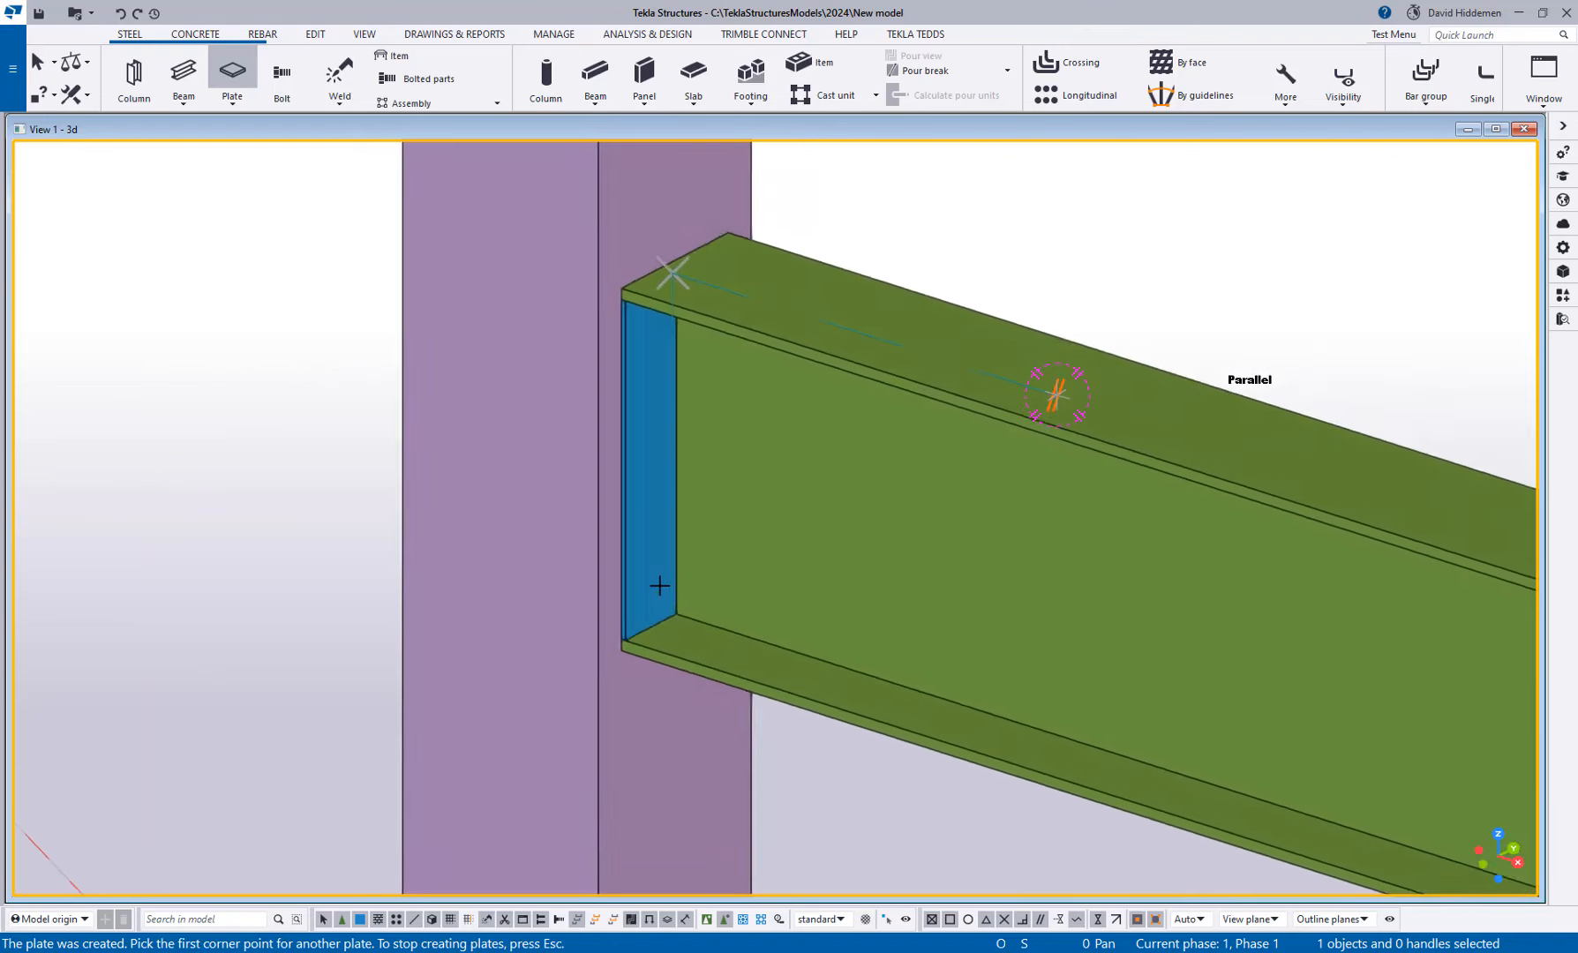
pyautogui.rightClick(658, 440)
pyautogui.click(664, 441)
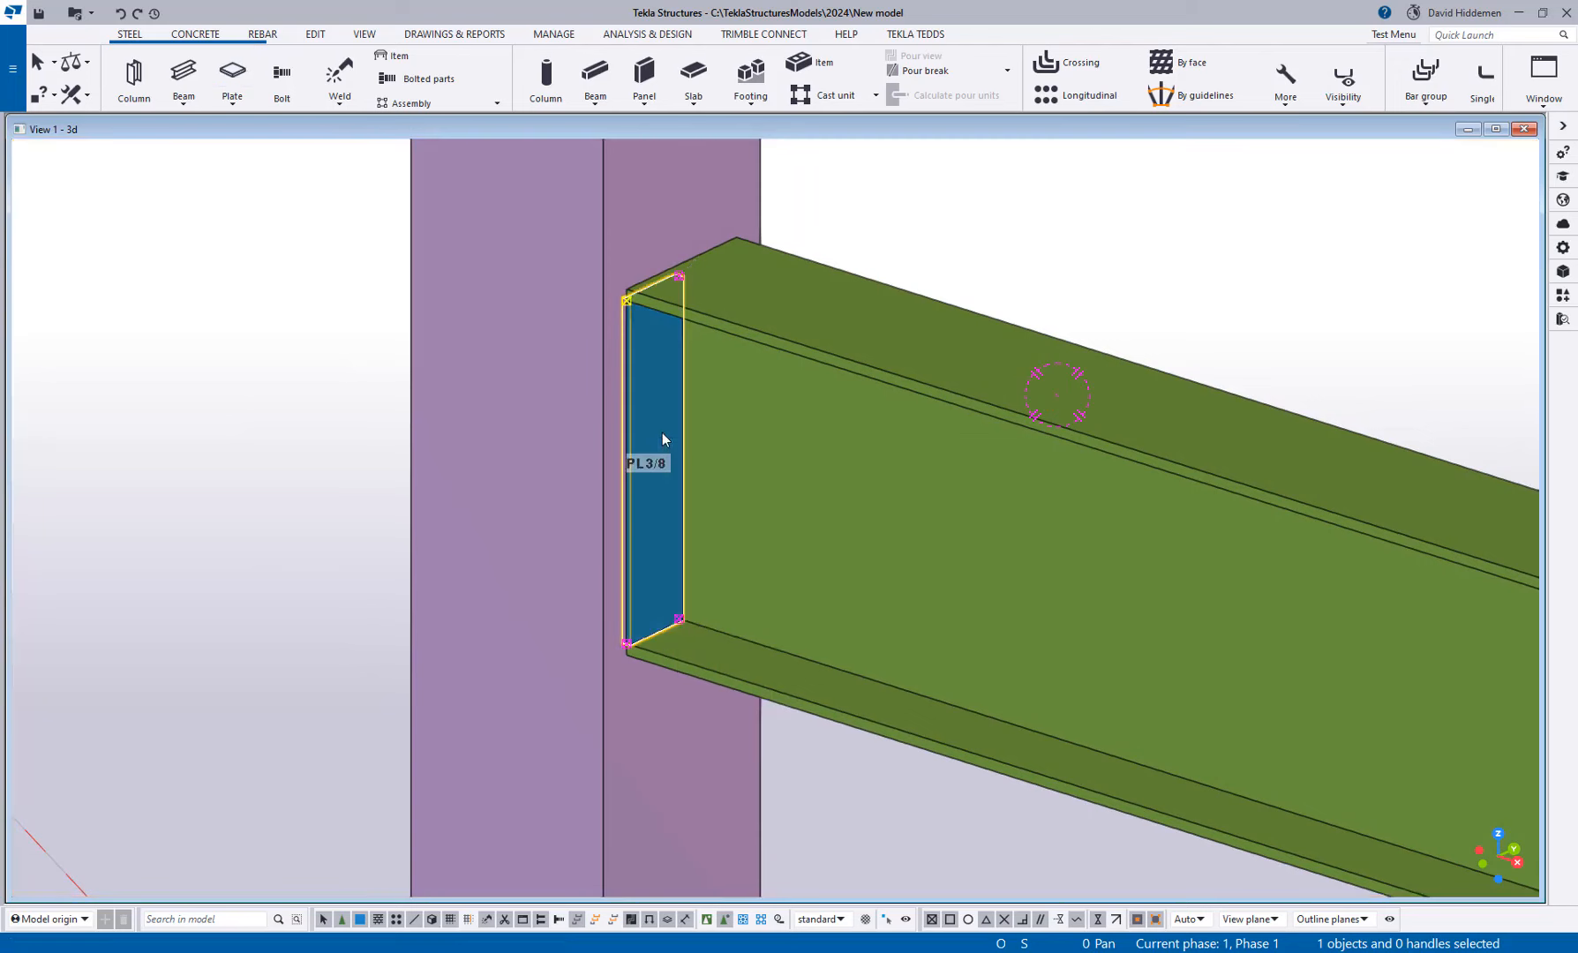
pyautogui.press('Delete')
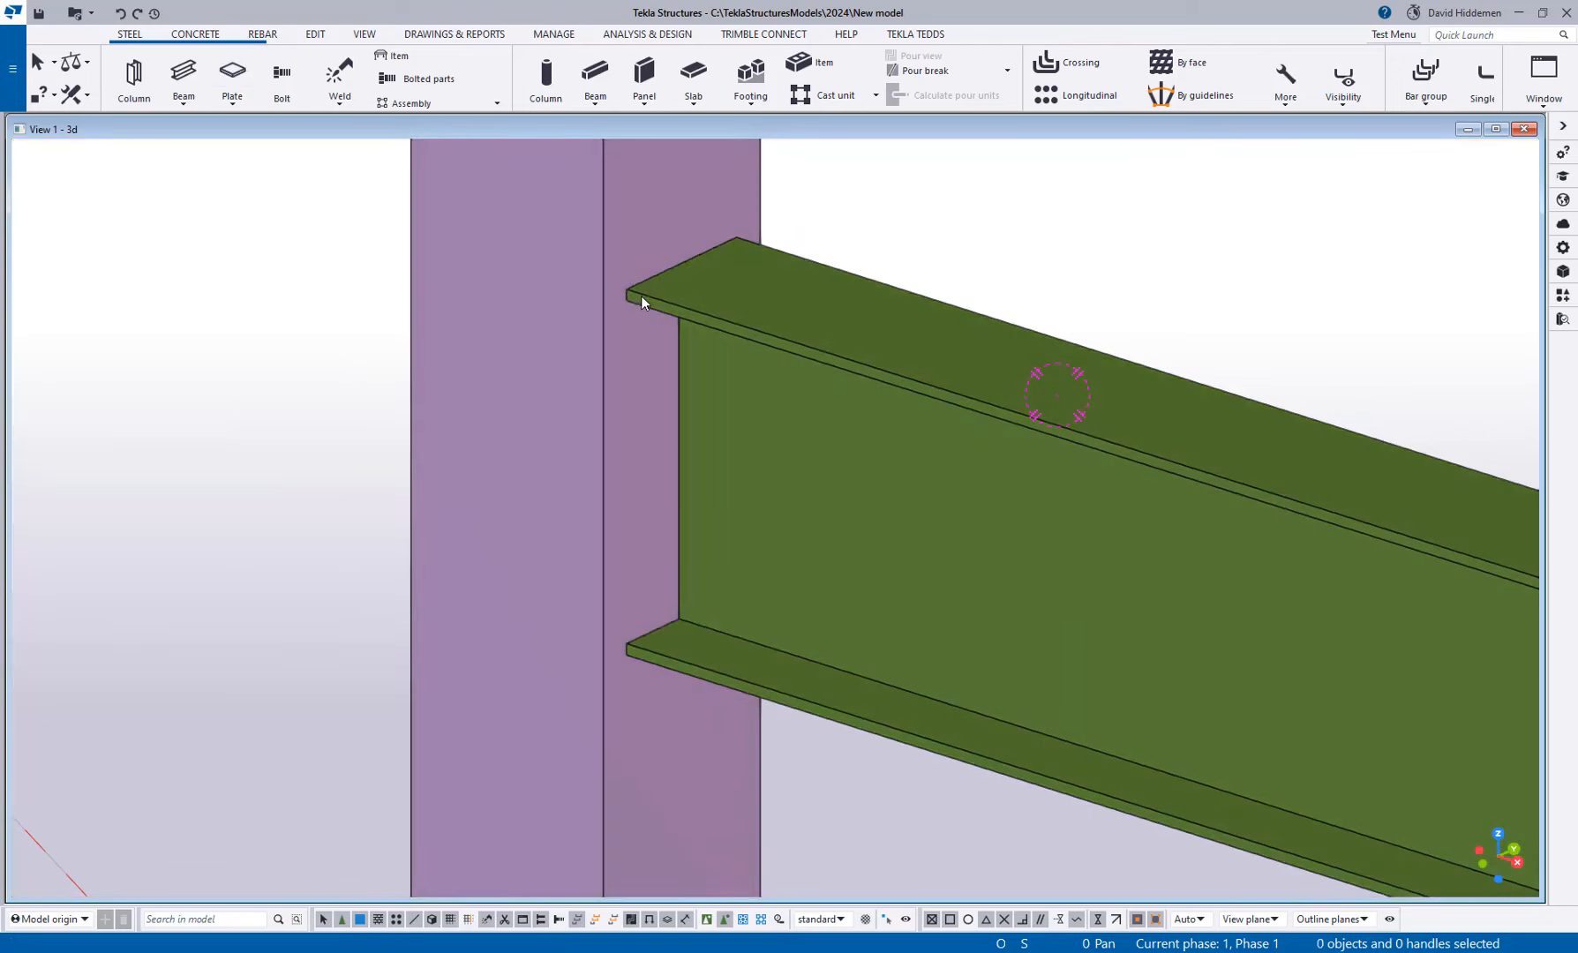
# Step: Show the parts transparent and examine the beam's end where it passes through the column face
pyautogui.hotkey('ctrl', '2')
pyautogui.scroll(4, 634, 296)
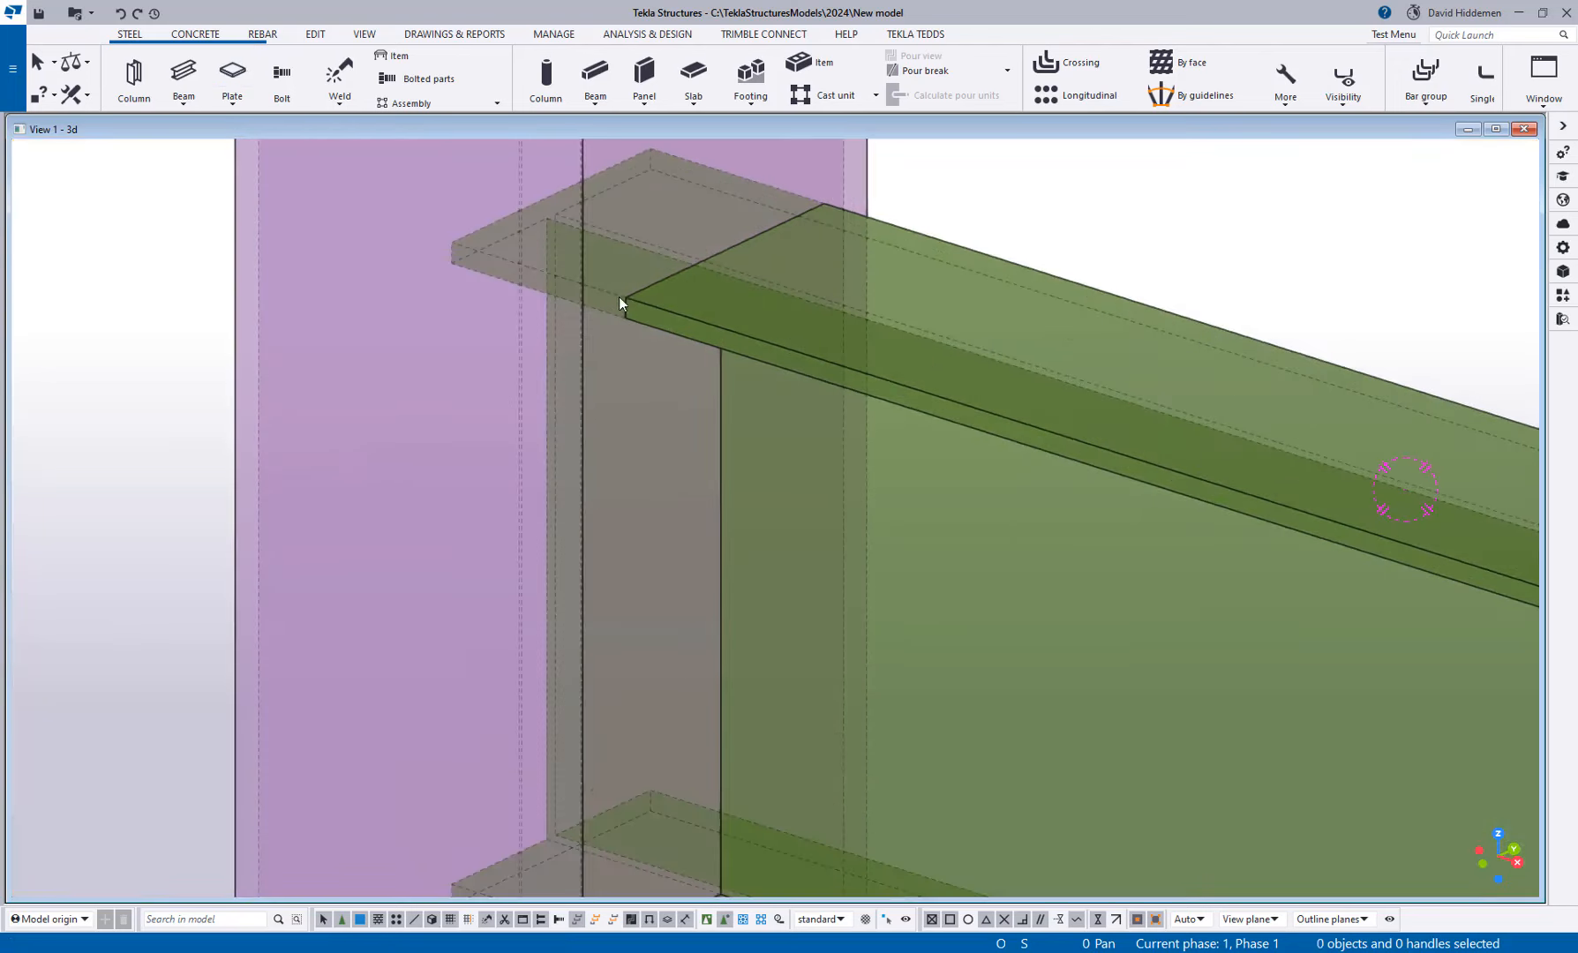
pyautogui.scroll(-5, 616, 297)
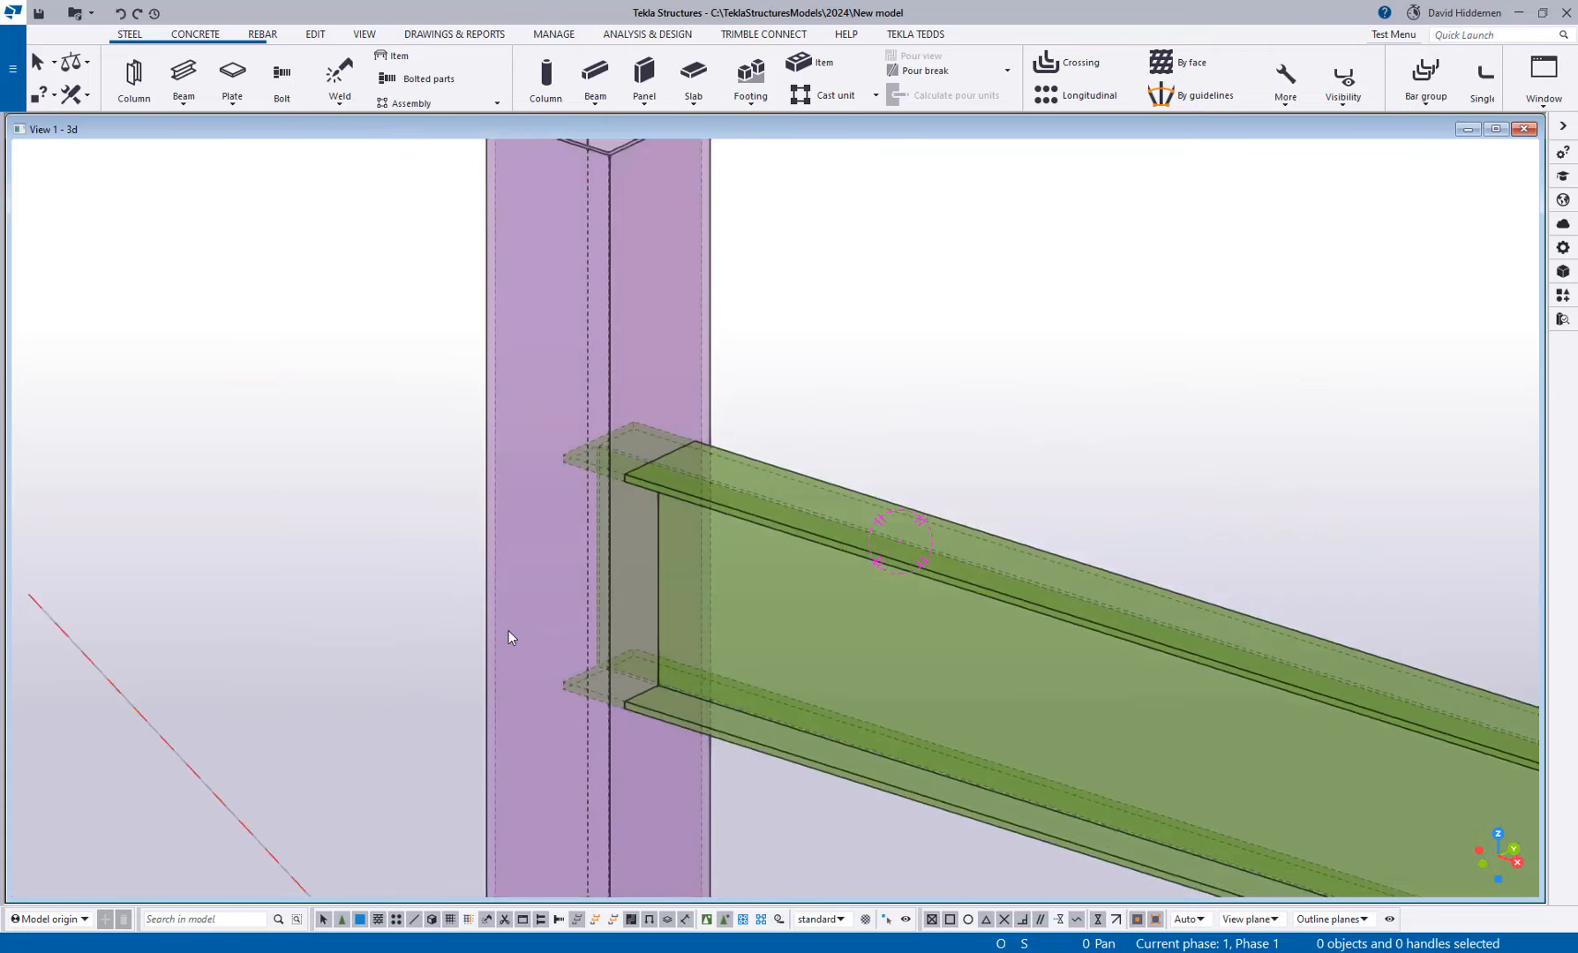
pyautogui.scroll(-8, 517, 607)
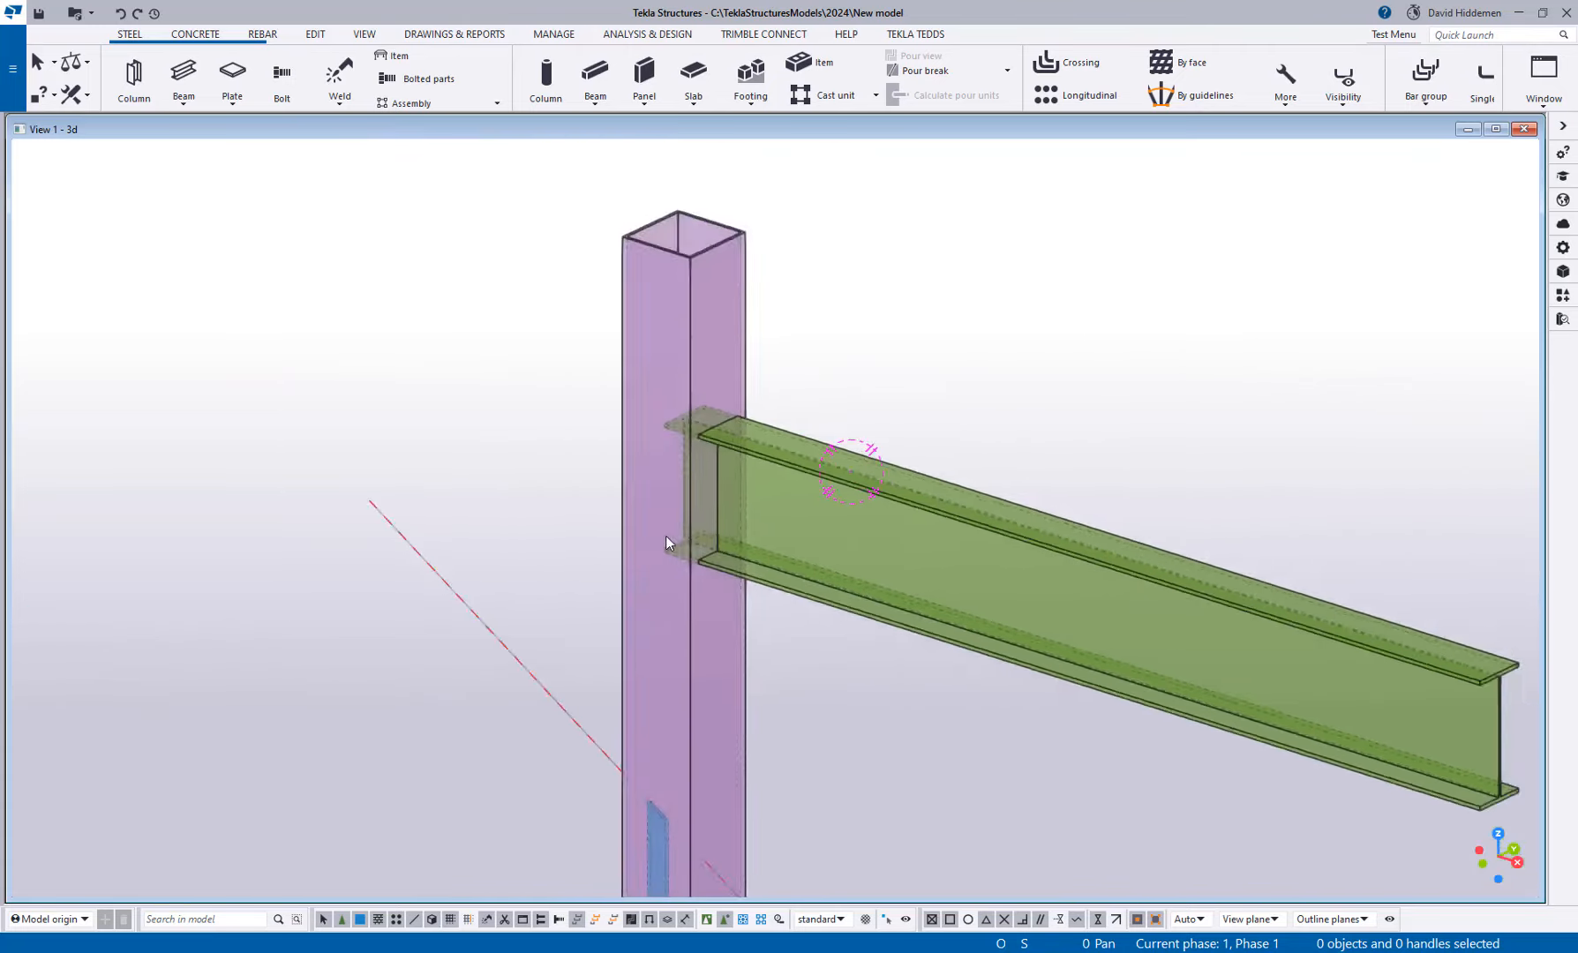
pyautogui.moveTo(843, 495); pyautogui.dragTo(1087, 359, button='middle')
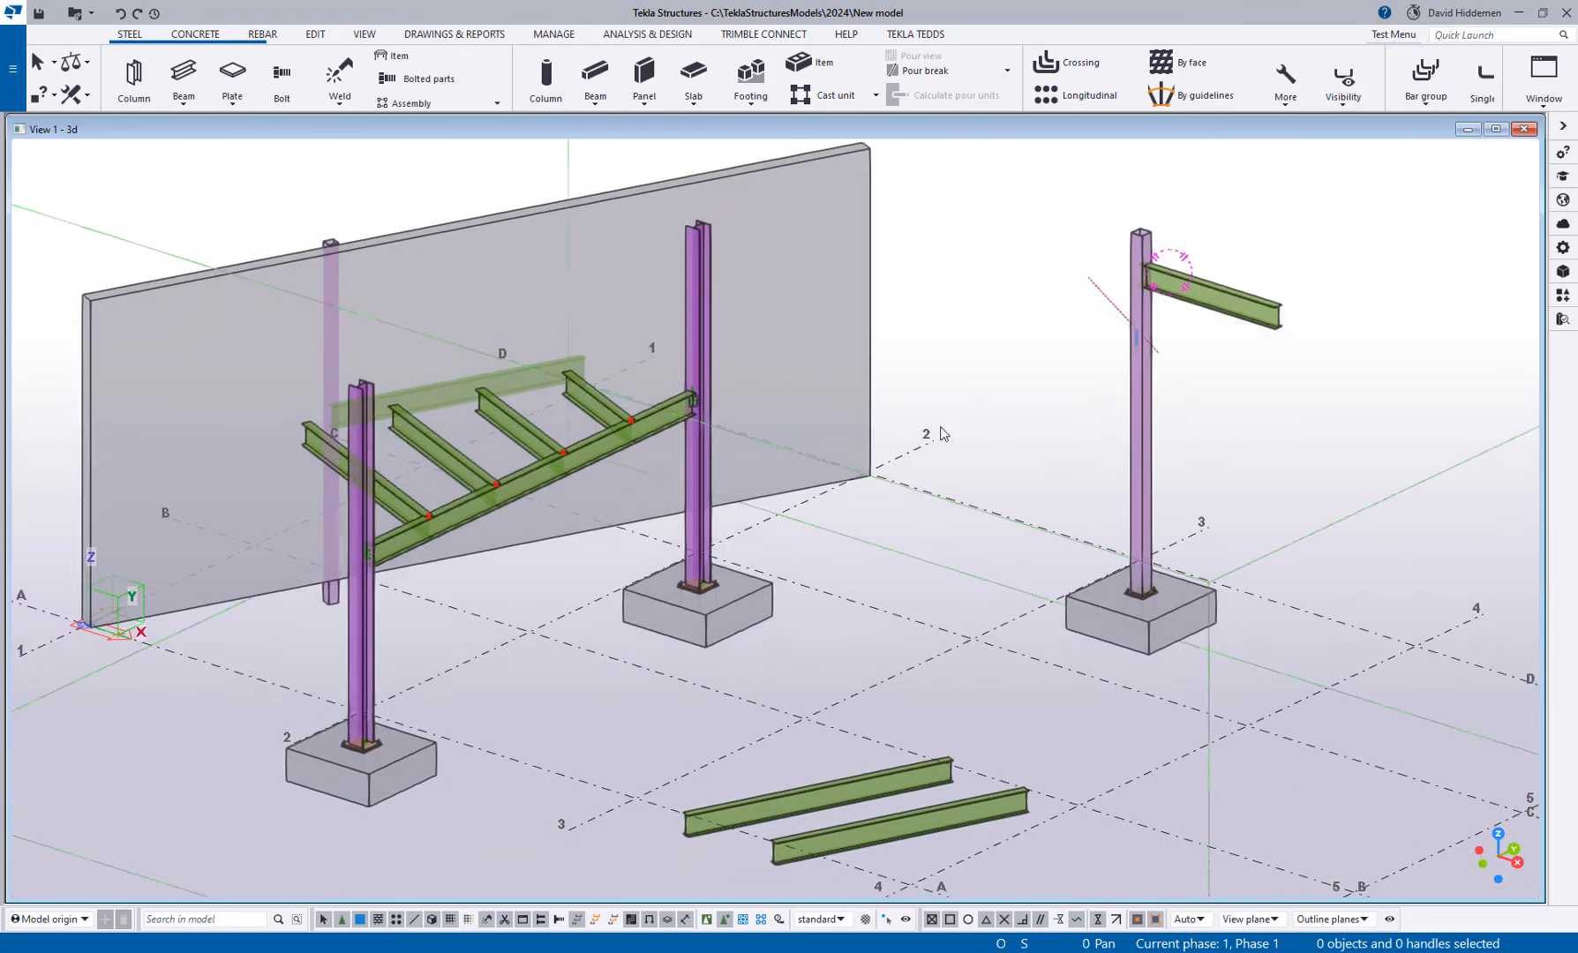
pyautogui.scroll(10, 1107, 295)
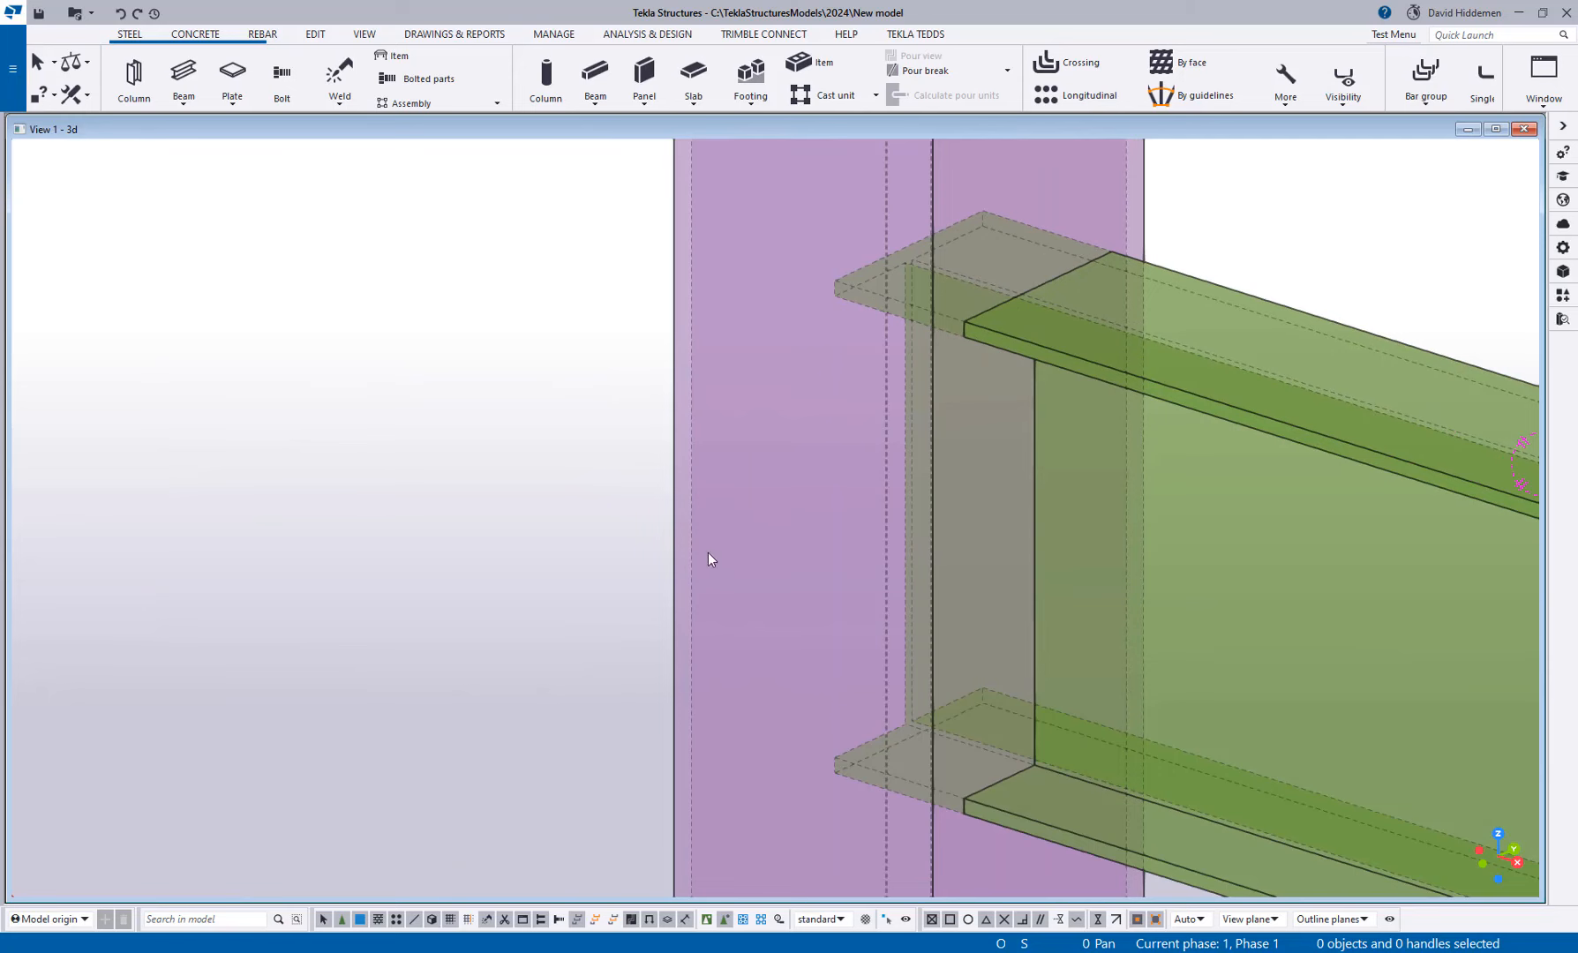
# Step: Examine the whole model, including the wall, columns, footings and skewed beams
pyautogui.scroll(-10, 702, 562)
pyautogui.moveTo(771, 540); pyautogui.dragTo(967, 412, button='middle')
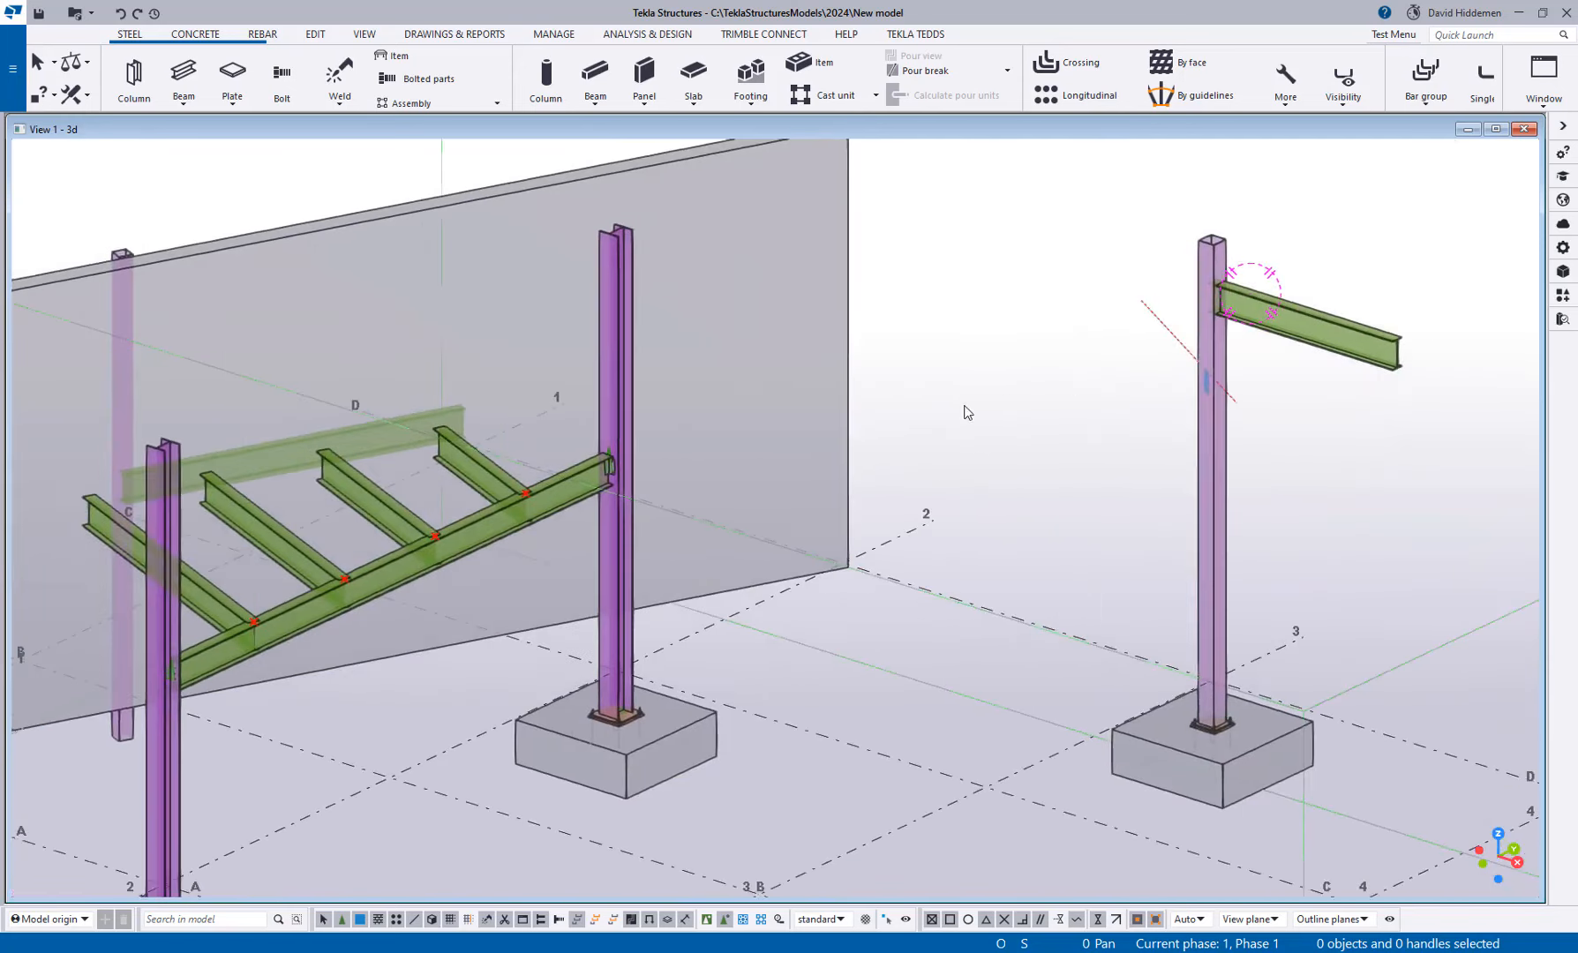
pyautogui.scroll(-2, 970, 424)
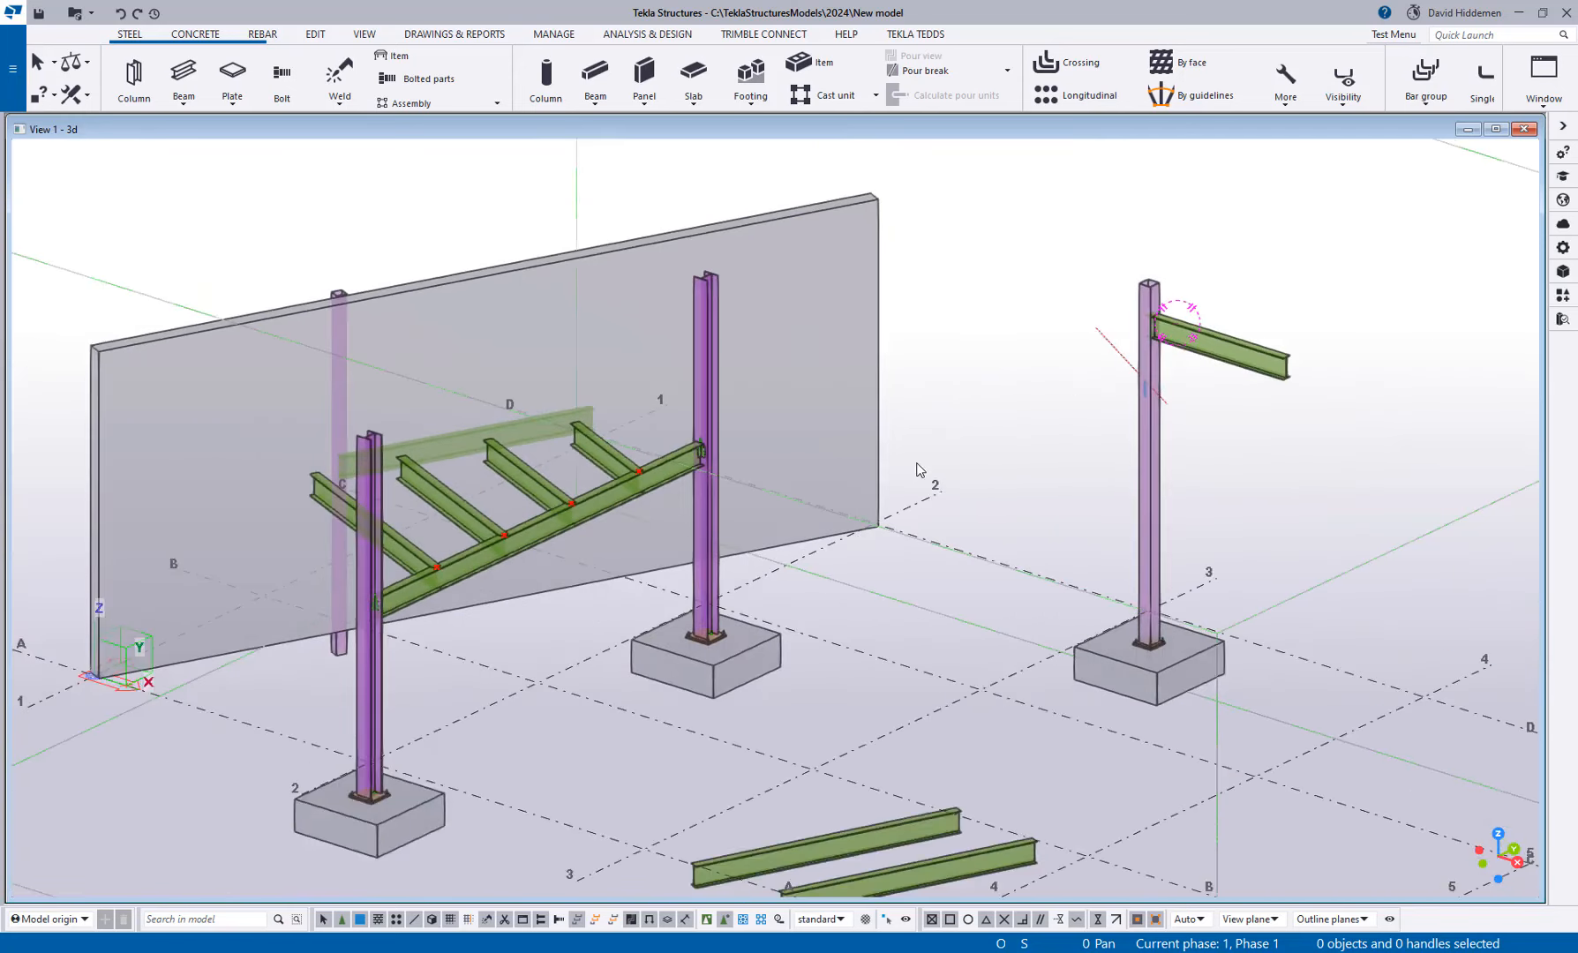
pyautogui.moveTo(929, 463); pyautogui.dragTo(918, 397, button='middle')
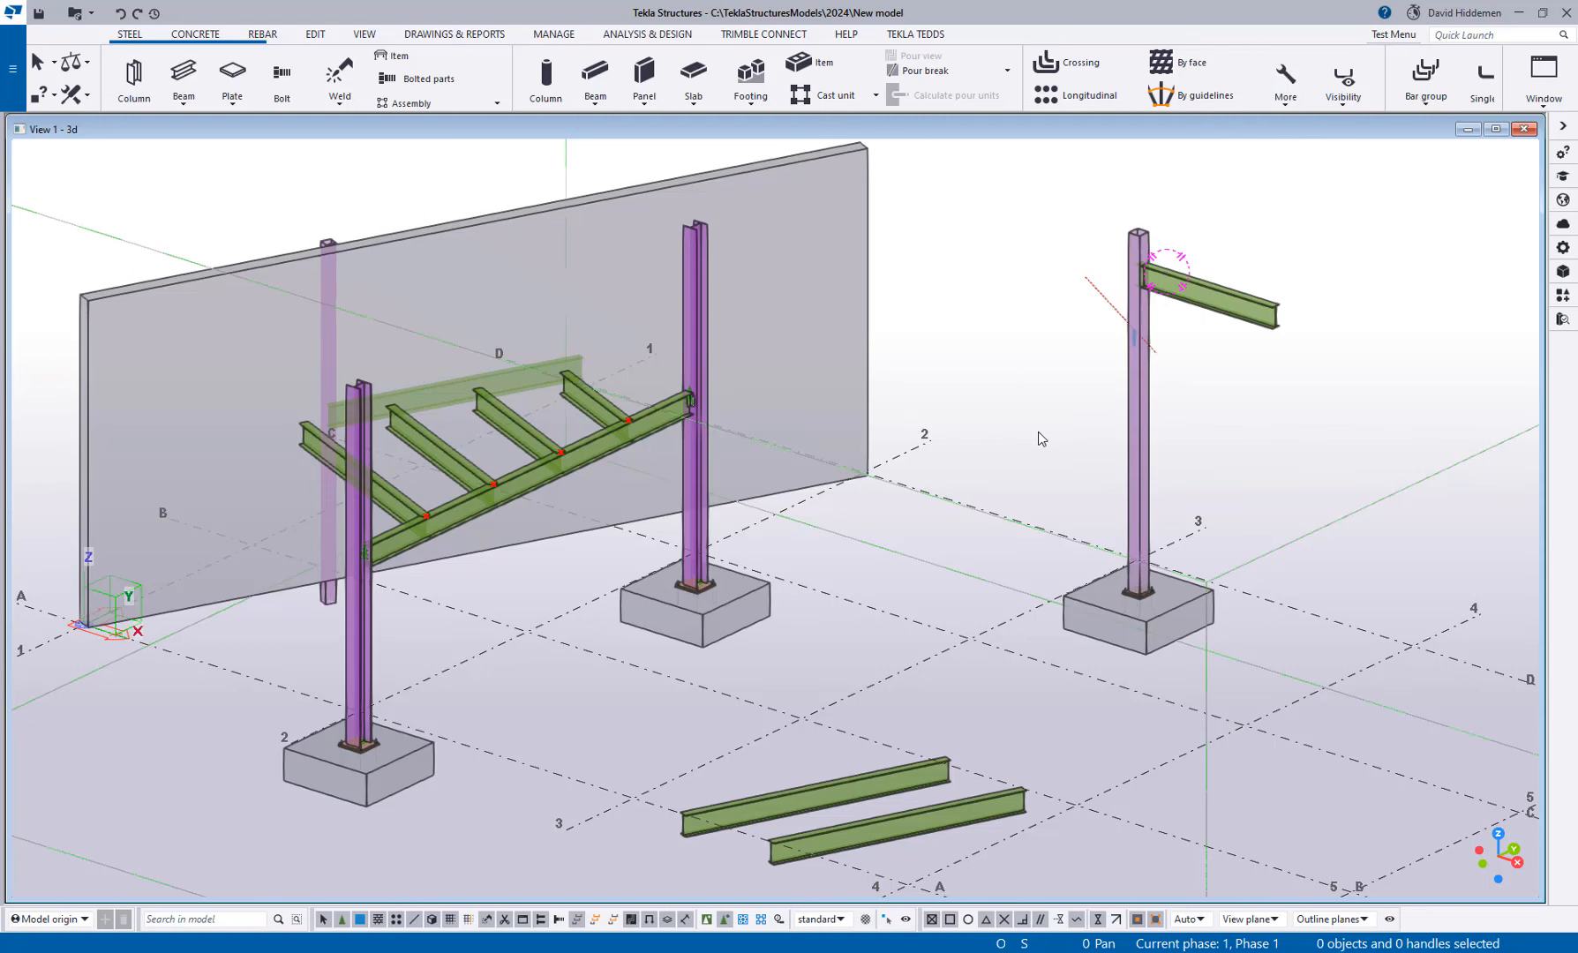
pyautogui.scroll(-3, 1039, 434)
pyautogui.moveTo(1024, 477); pyautogui.dragTo(935, 482, button='middle')
pyautogui.keyDown('ctrl'); pyautogui.moveTo(935, 552); pyautogui.dragTo(981, 562, button='middle'); pyautogui.keyUp('ctrl')
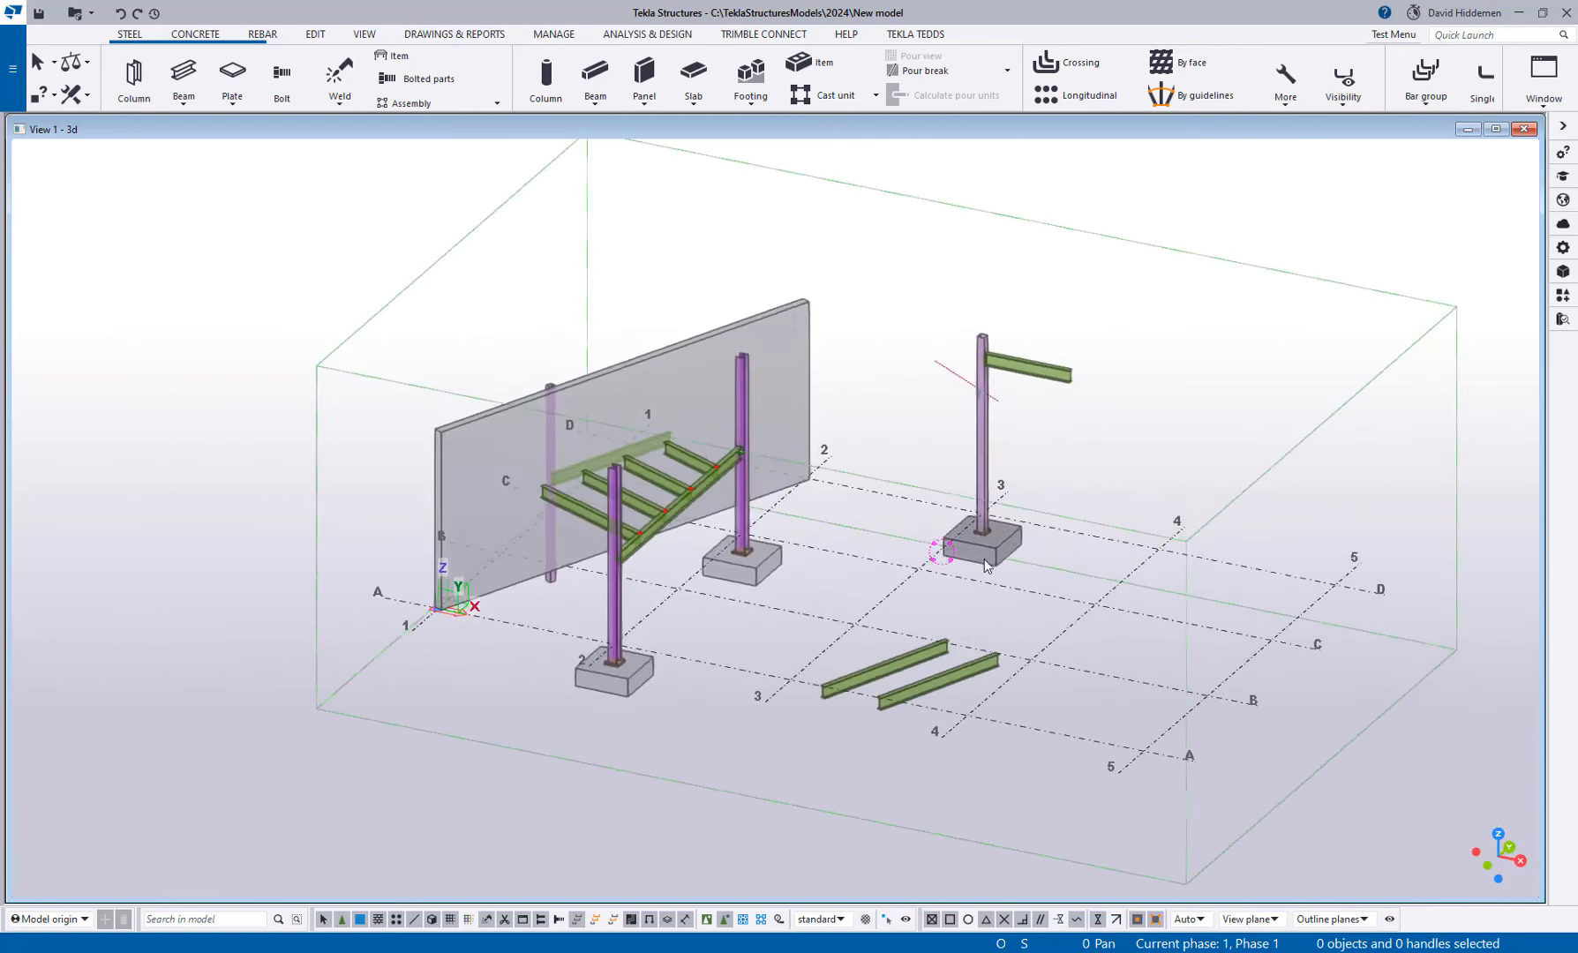